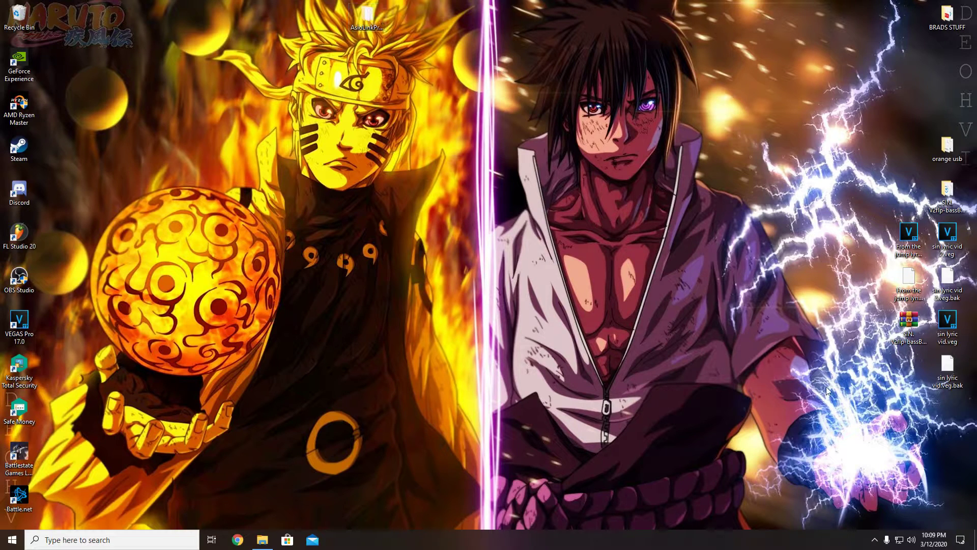
# Step: Expand the taskbar's ^ chevron to show the hidden background-app icons
pyautogui.click(875, 540)
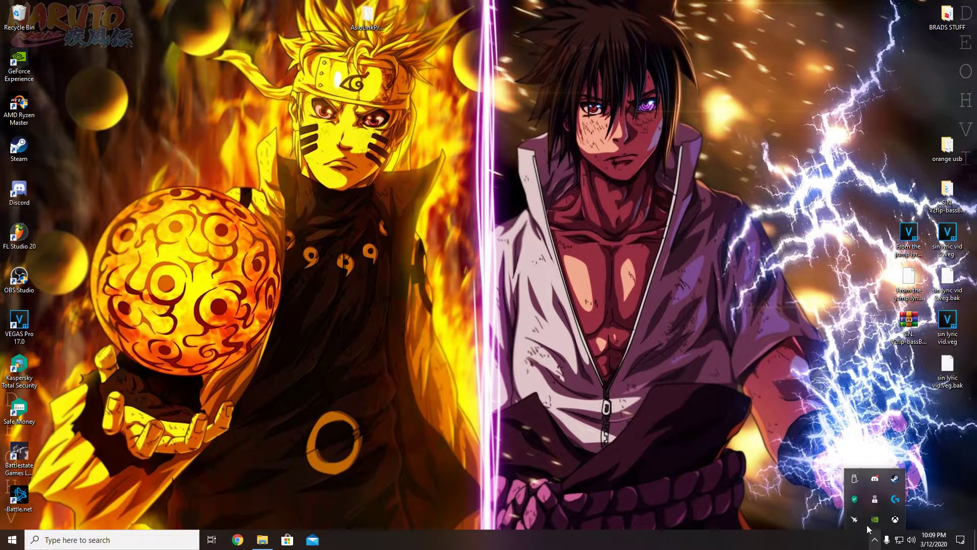
# Step: Search Google for 'asio link pro' in a new maximized Chrome window
pyautogui.click(701, 388)
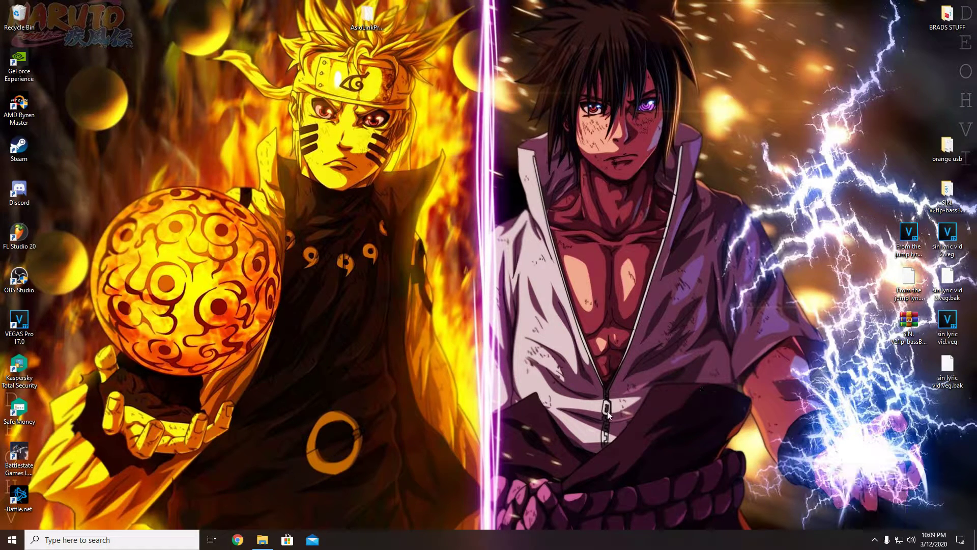
pyautogui.click(241, 542)
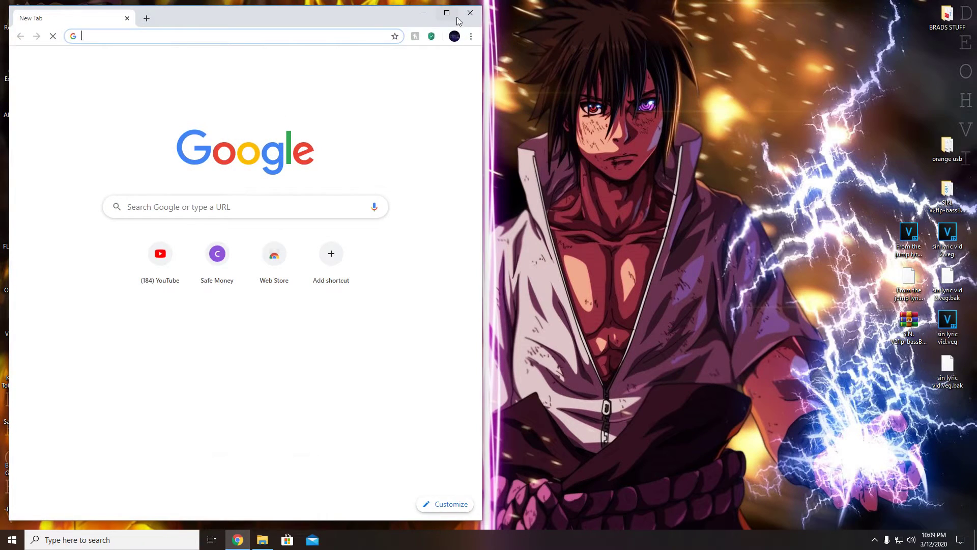
pyautogui.click(449, 9)
pyautogui.click(432, 200)
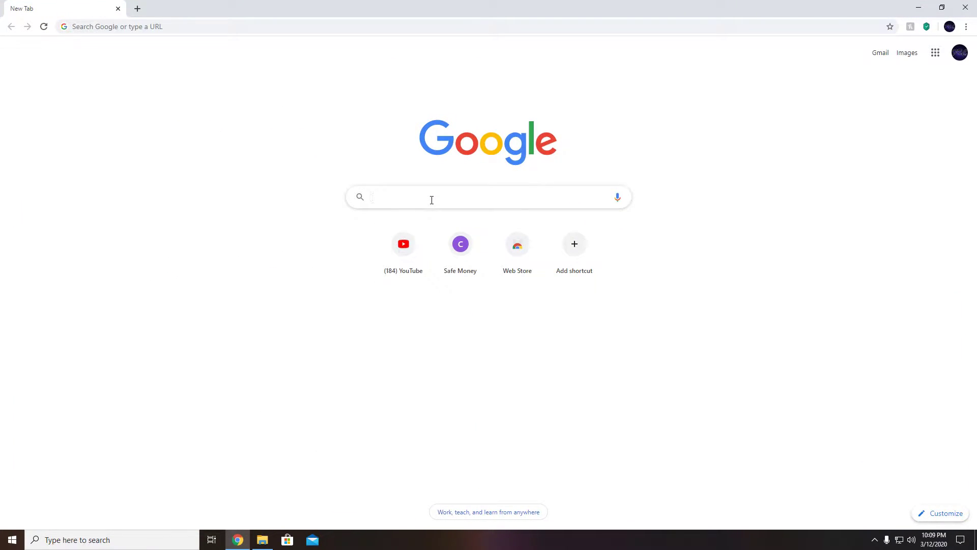
pyautogui.write('asio')
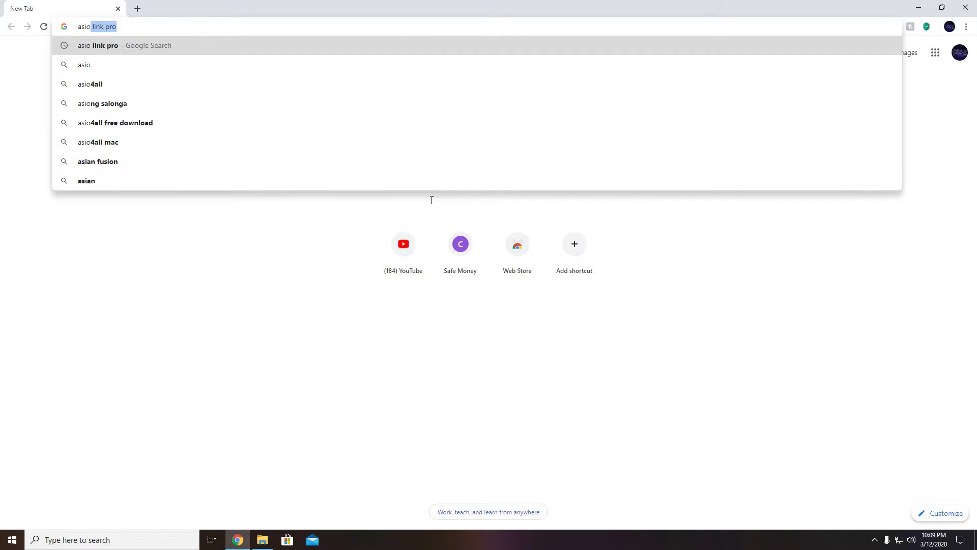
pyautogui.press('BackSpace')
pyautogui.write('l')
pyautogui.press('BackSpace')
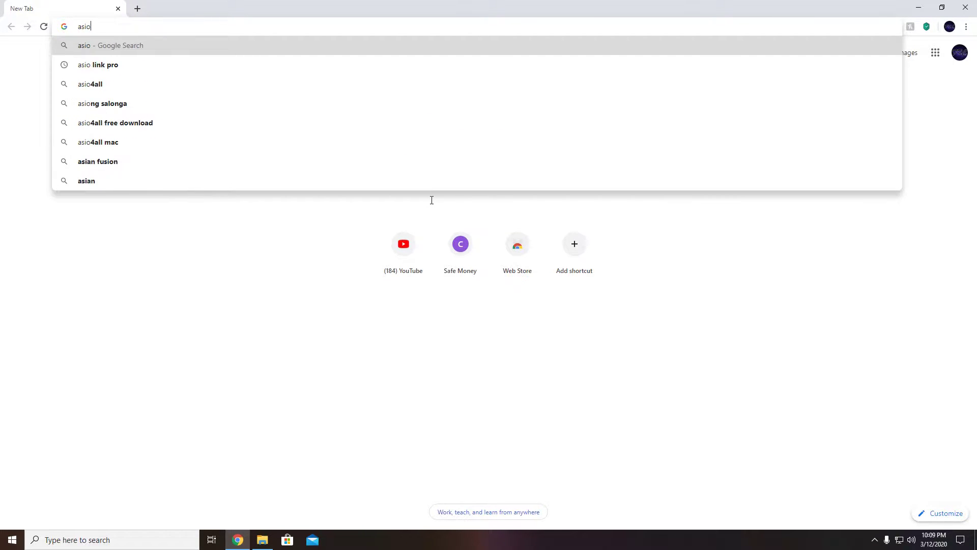
pyautogui.press('Down')
pyautogui.press('Return')
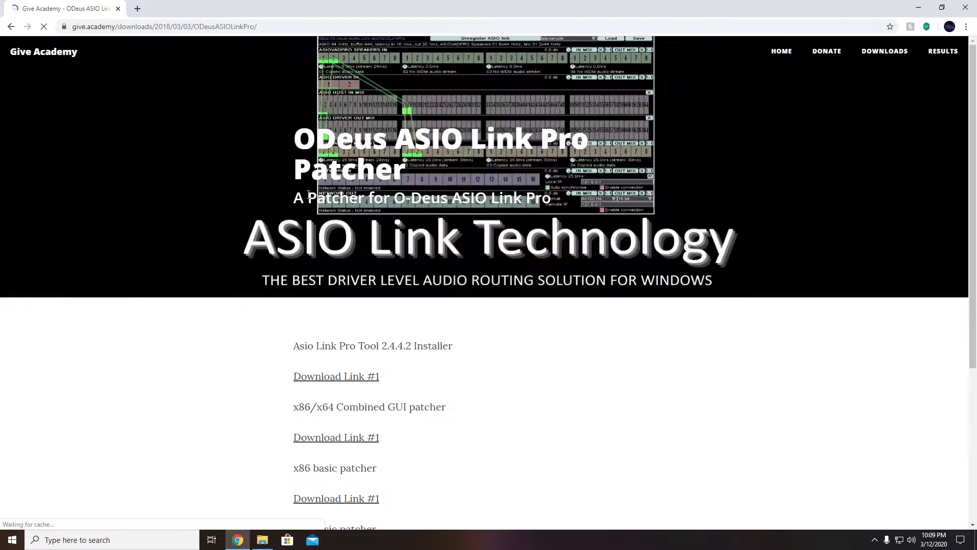
# Step: Download the ASIO Link Pro Tool 2.4.4.2 installer and the x64 basic patcher from Give Academy
pyautogui.click(358, 385)
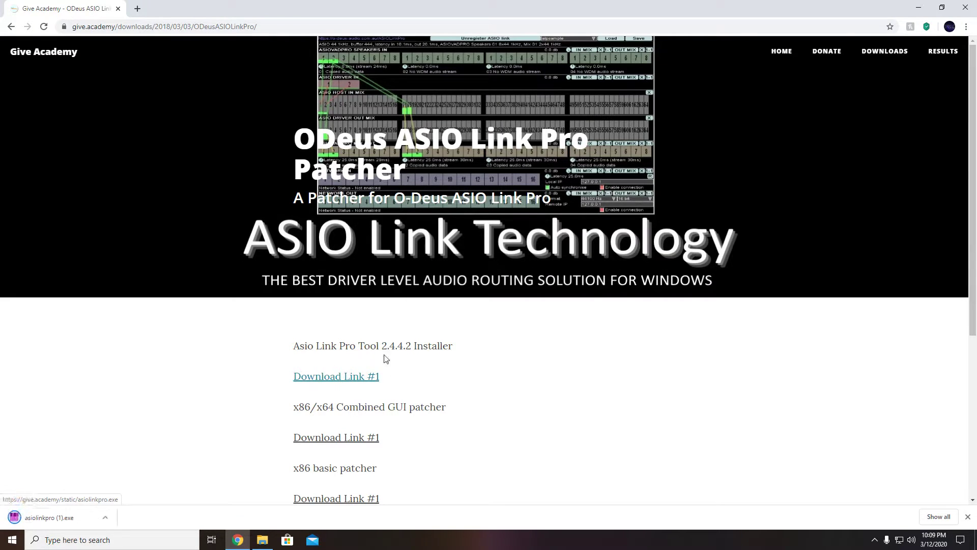
pyautogui.scroll(-3, 376, 357)
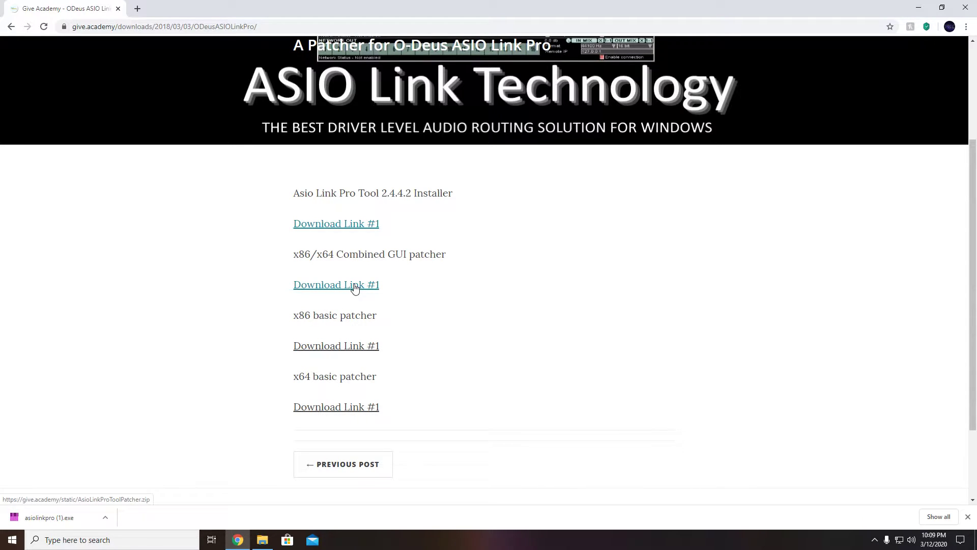
pyautogui.click(336, 412)
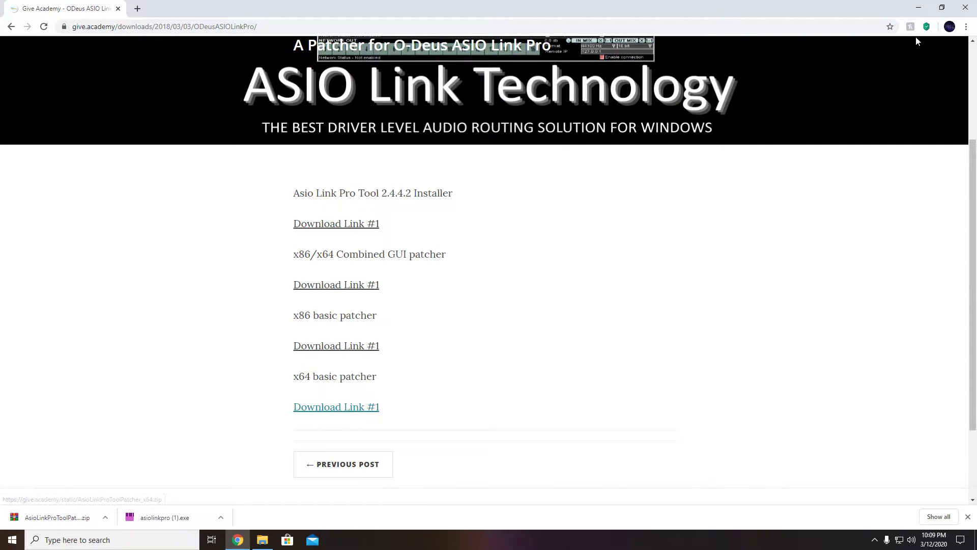
# Step: Launch asiolinkpro (1).exe from the Downloads folder and approve the UAC prompt
pyautogui.click(918, 7)
pyautogui.click(263, 540)
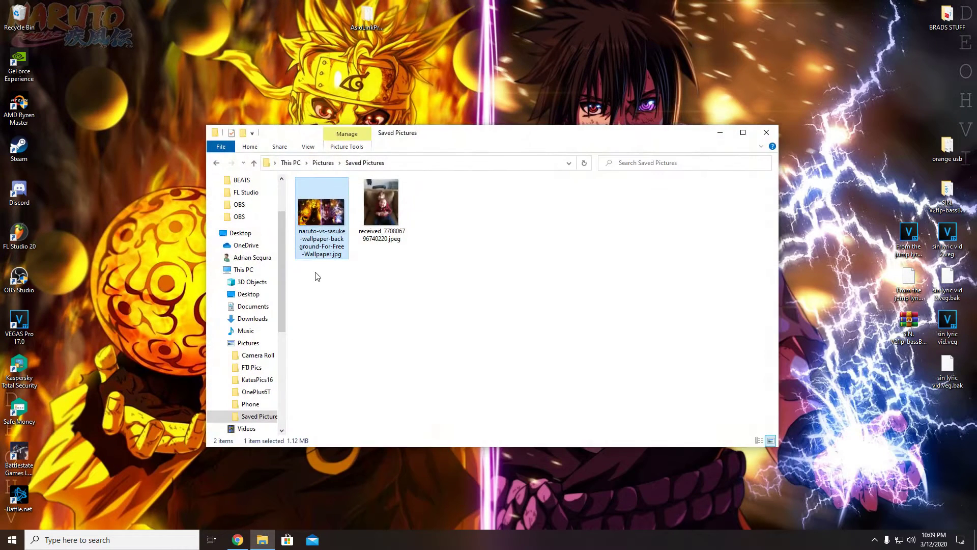
pyautogui.click(247, 209)
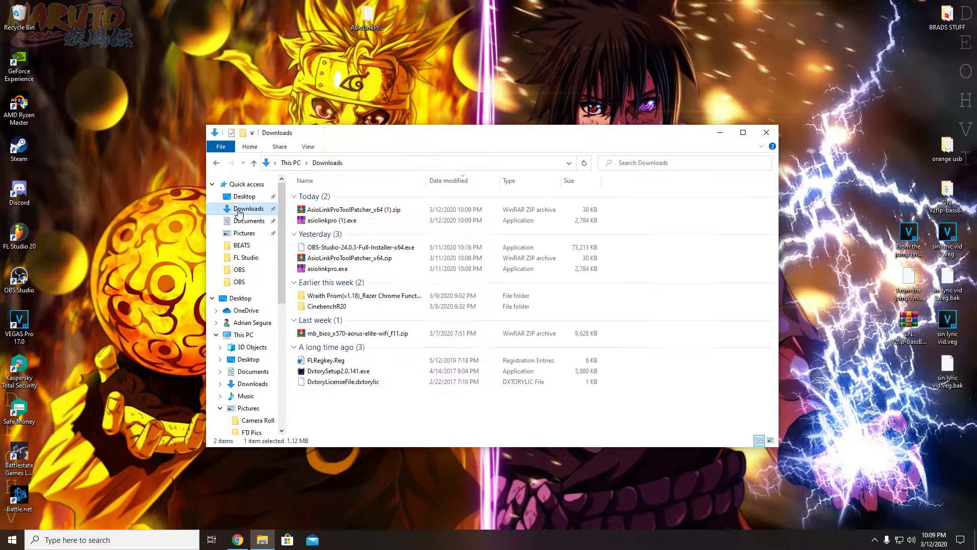
pyautogui.doubleClick(331, 223)
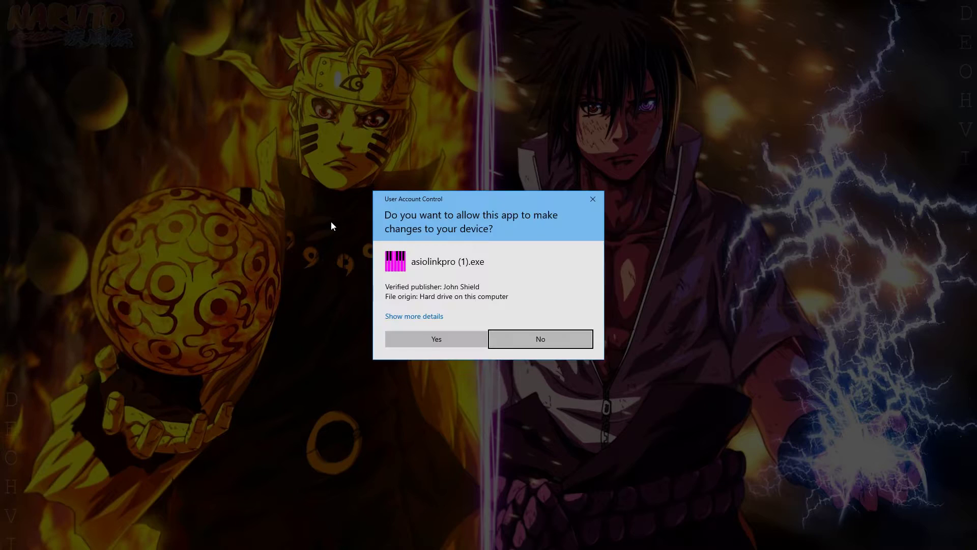
pyautogui.click(450, 338)
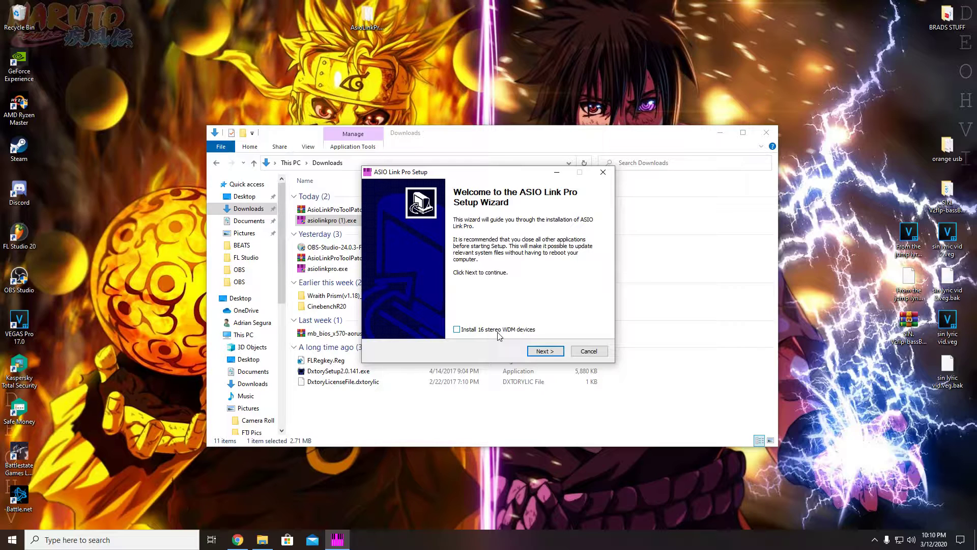
# Step: Accept the license, install to default folders with the audio driver, and finish without launching
pyautogui.click(544, 353)
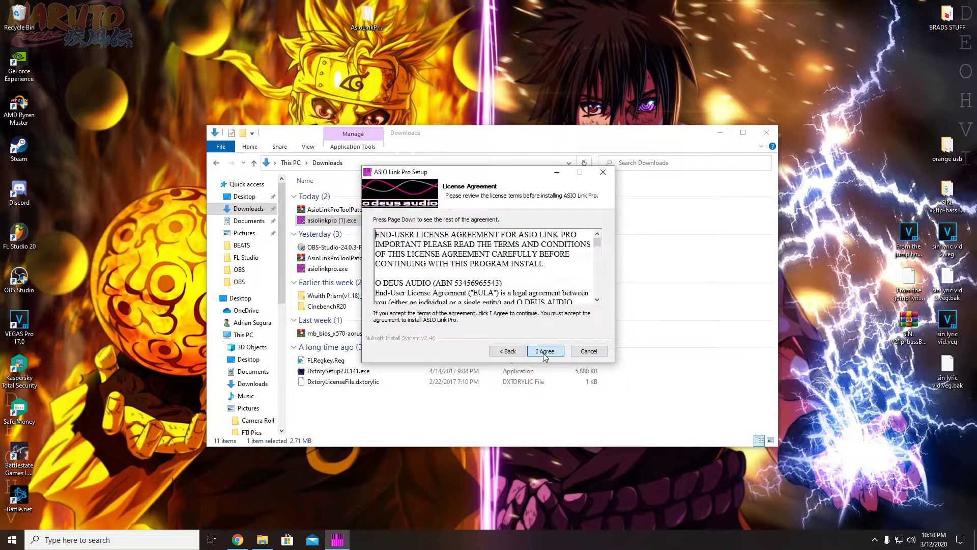
pyautogui.click(544, 355)
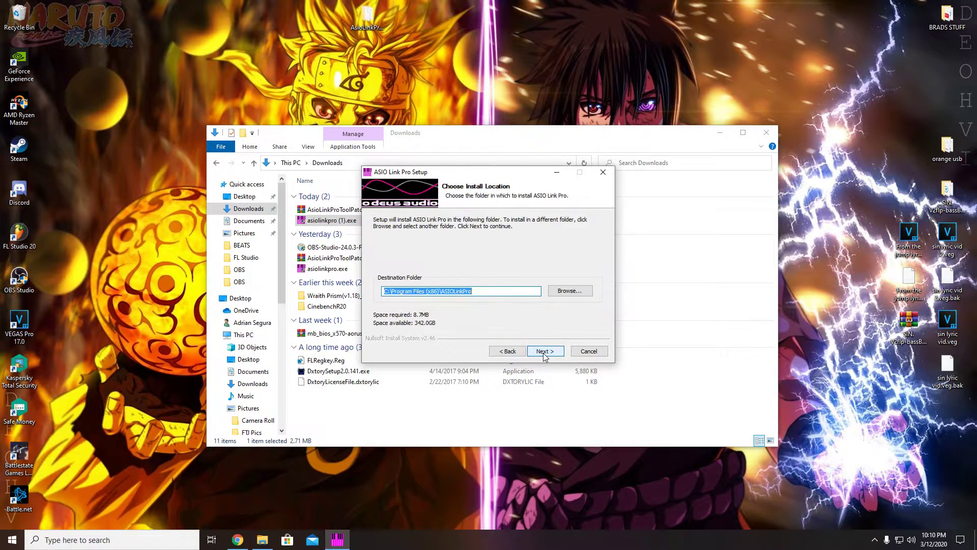
pyautogui.click(554, 351)
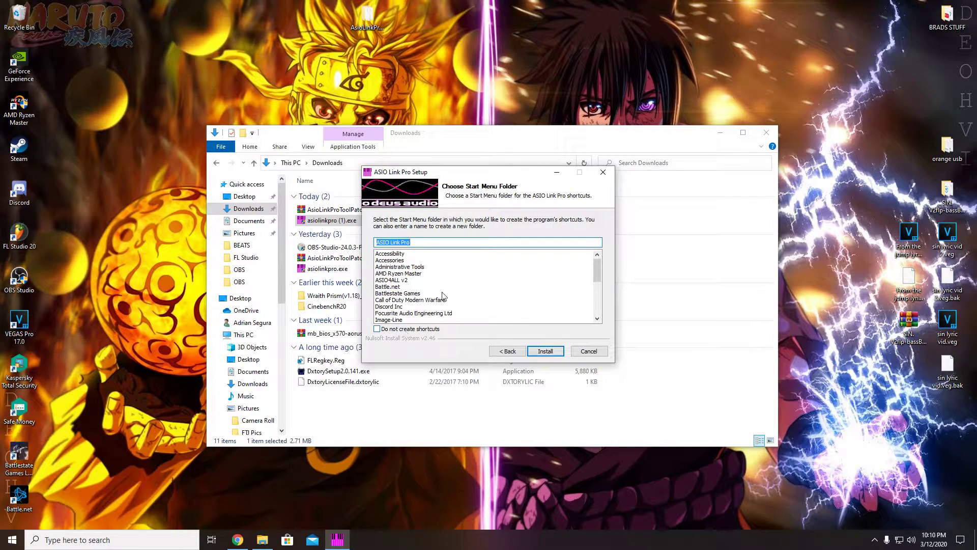
pyautogui.click(545, 352)
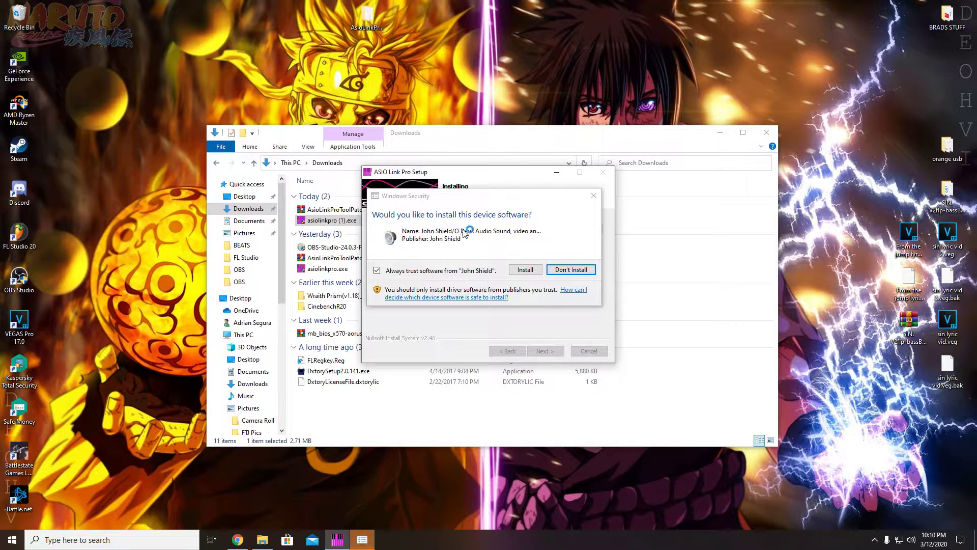
pyautogui.click(525, 270)
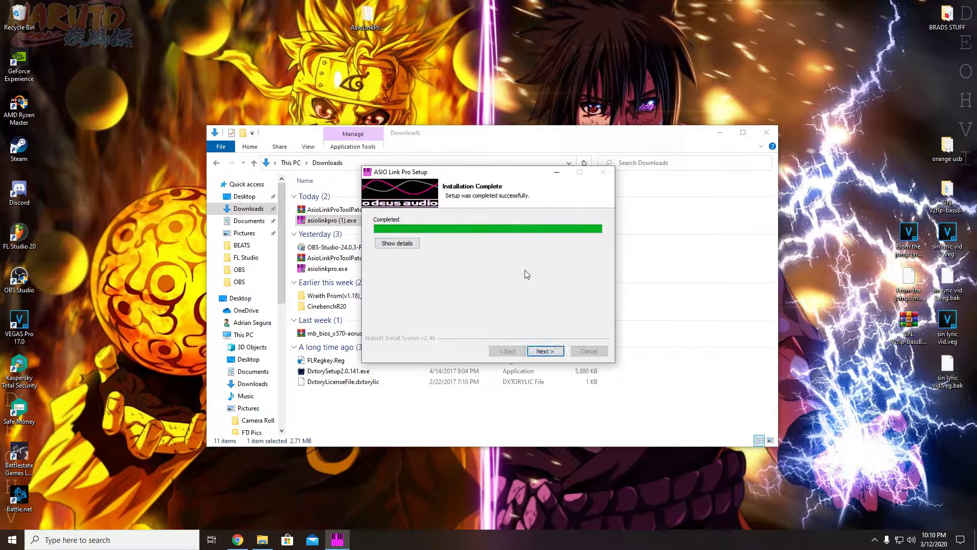
pyautogui.click(546, 351)
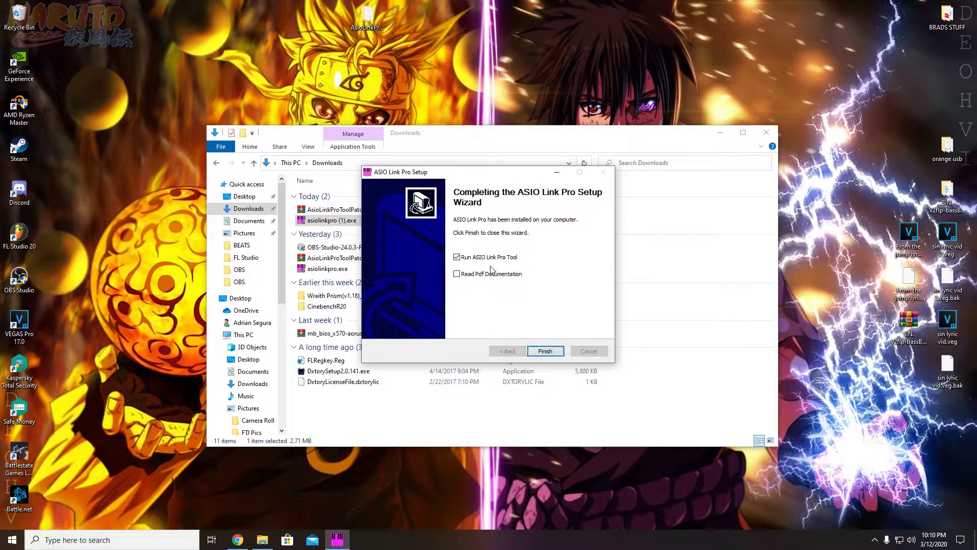
pyautogui.click(458, 258)
pyautogui.click(546, 352)
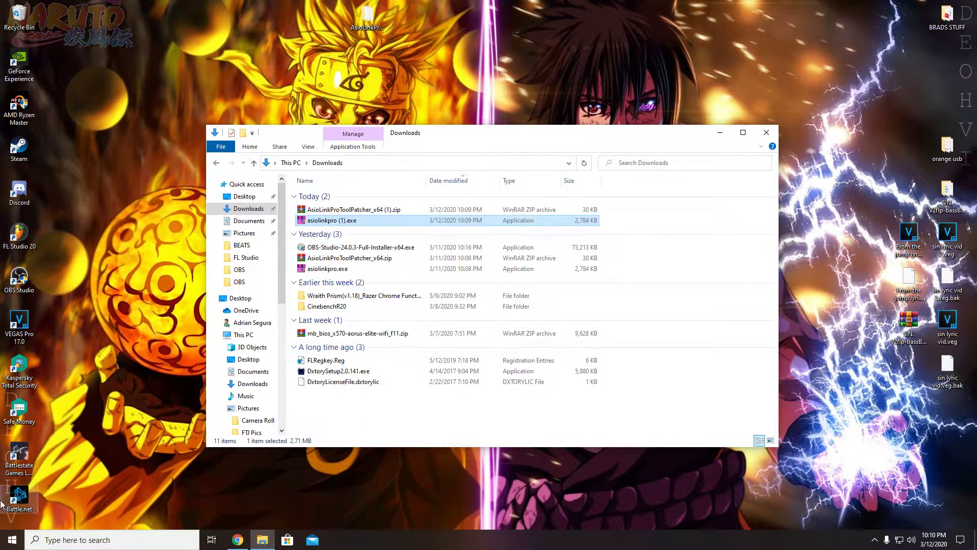
# Step: Launch ASIO Link Pro Tool from the Start menu and choose START ASIO
pyautogui.click(12, 540)
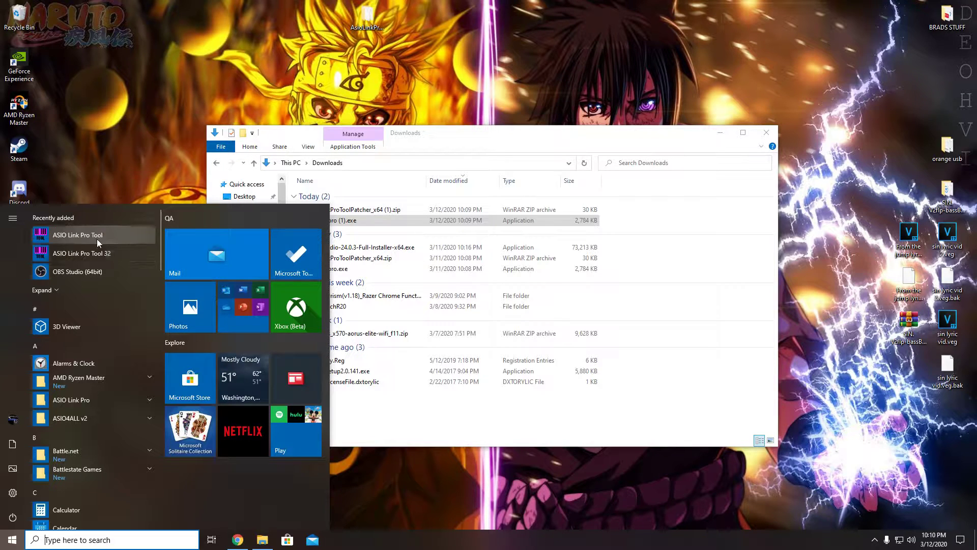
pyautogui.click(97, 240)
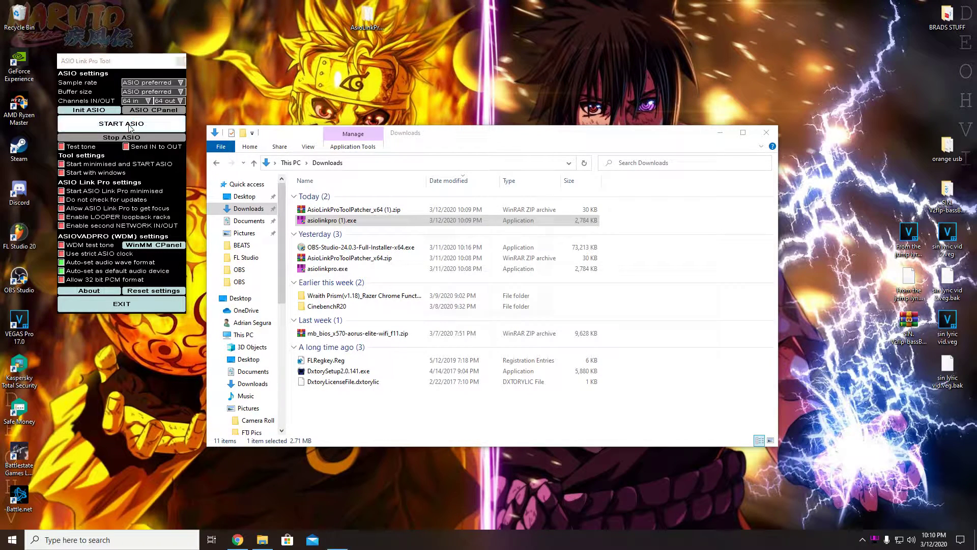
pyautogui.click(122, 123)
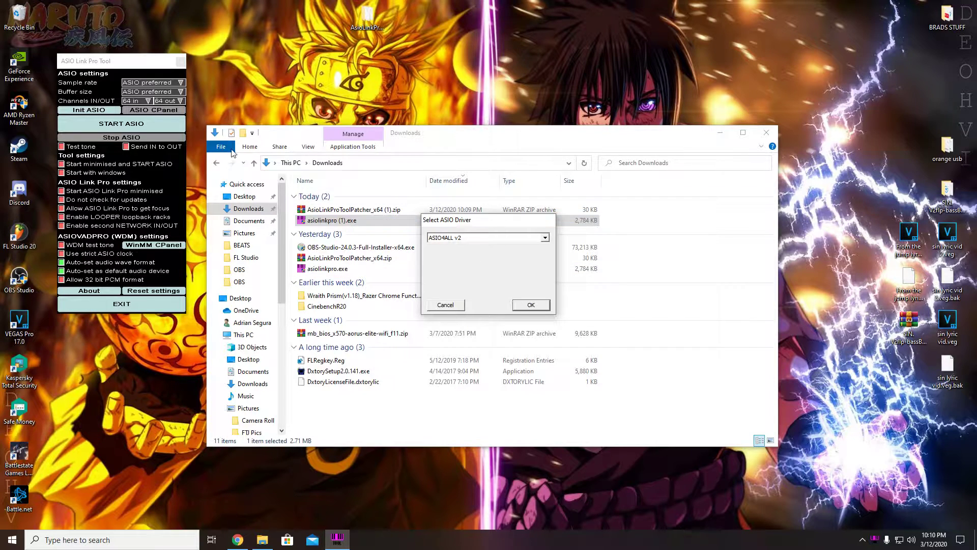
pyautogui.click(12, 539)
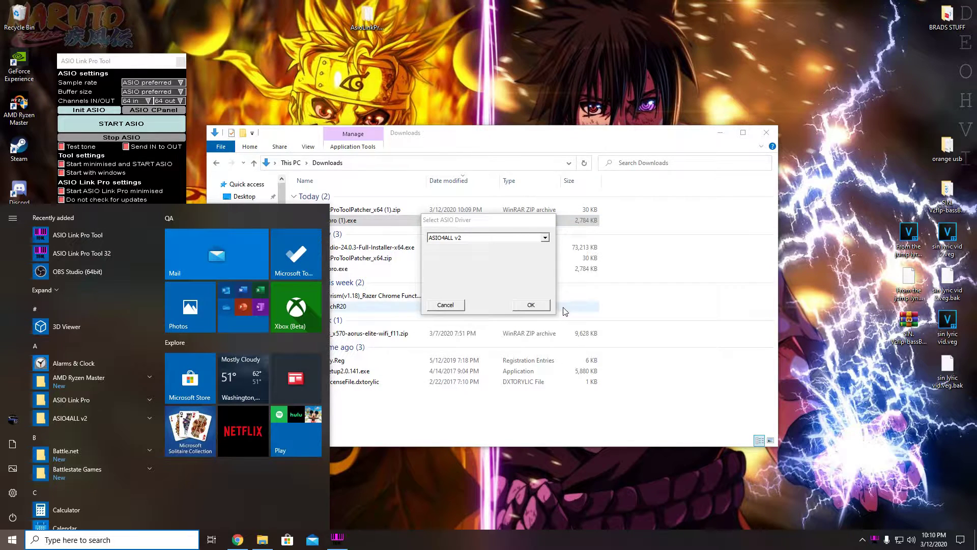
pyautogui.click(489, 275)
# Step: Select Focusrite USB ASIO as the ASIO driver, then close the main window
pyautogui.click(539, 240)
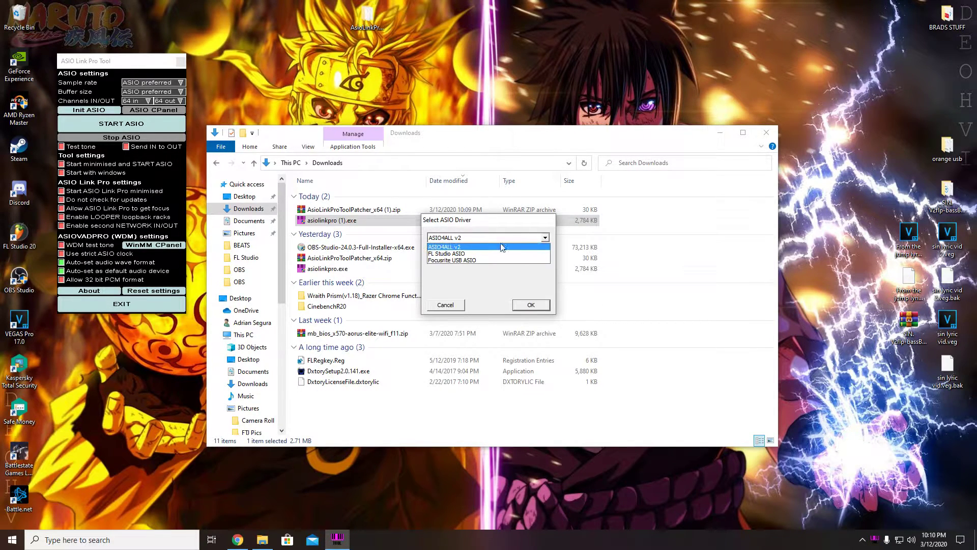
pyautogui.click(479, 260)
pyautogui.click(533, 305)
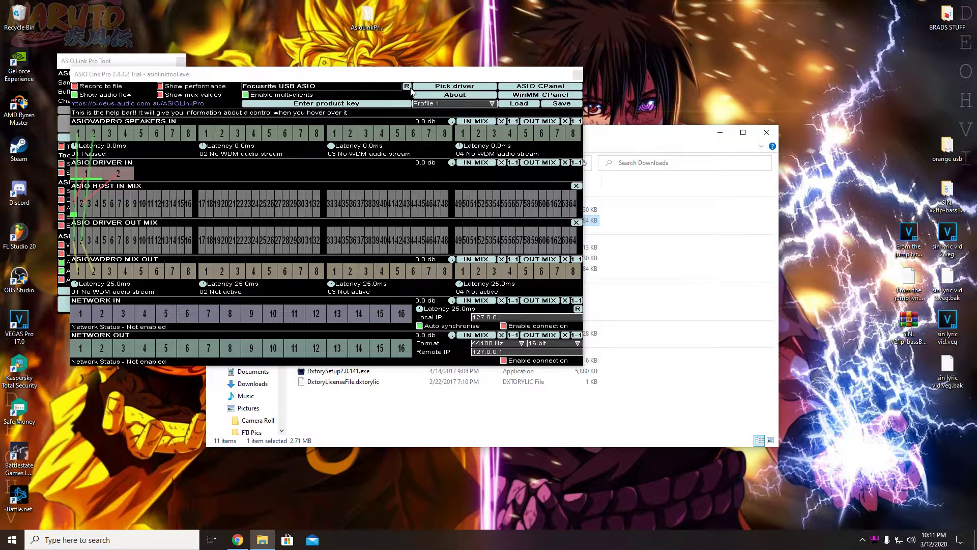
pyautogui.click(578, 74)
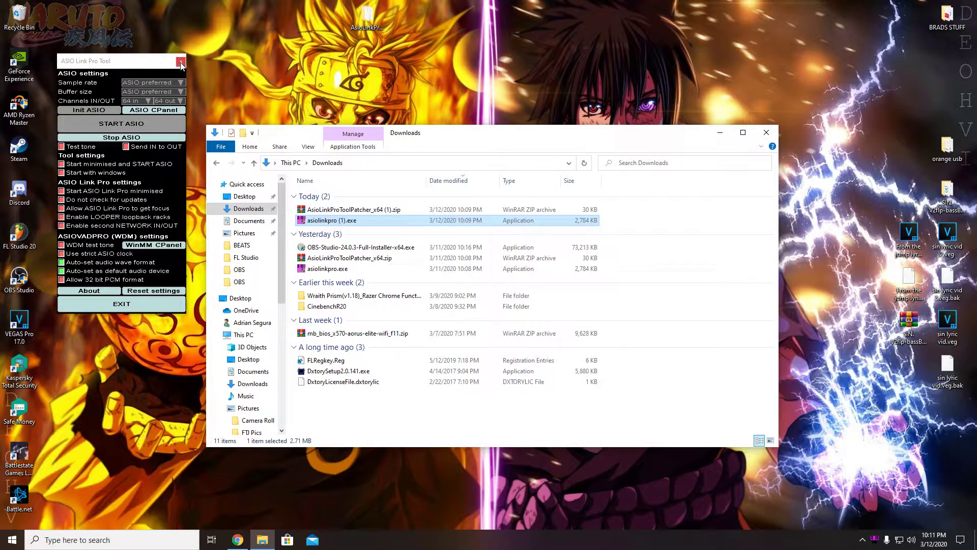
# Step: Delete the three old downloads and extract the AsioLinkProToolPatcher zip into its own folder
pyautogui.click(180, 61)
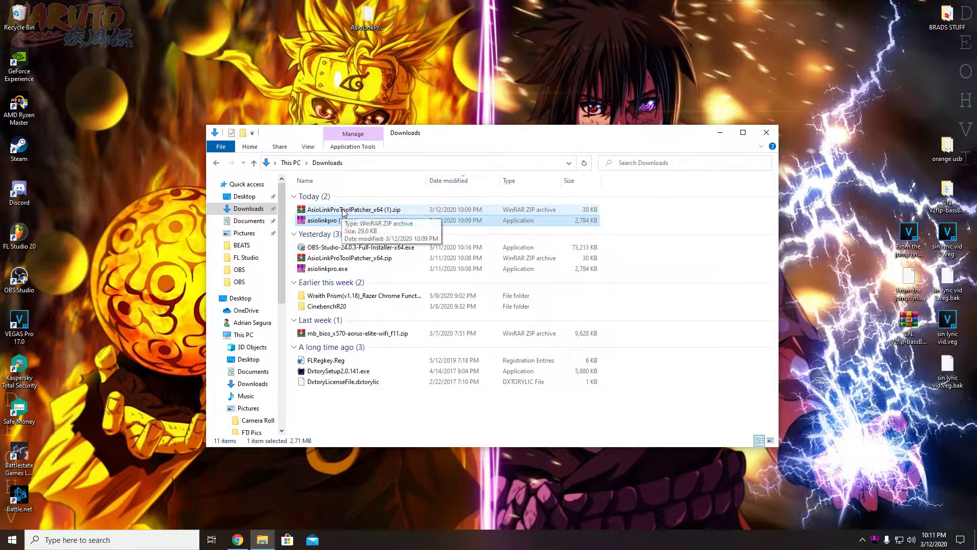
pyautogui.keyDown('ctrl'); pyautogui.click(336, 273); pyautogui.keyUp('ctrl')
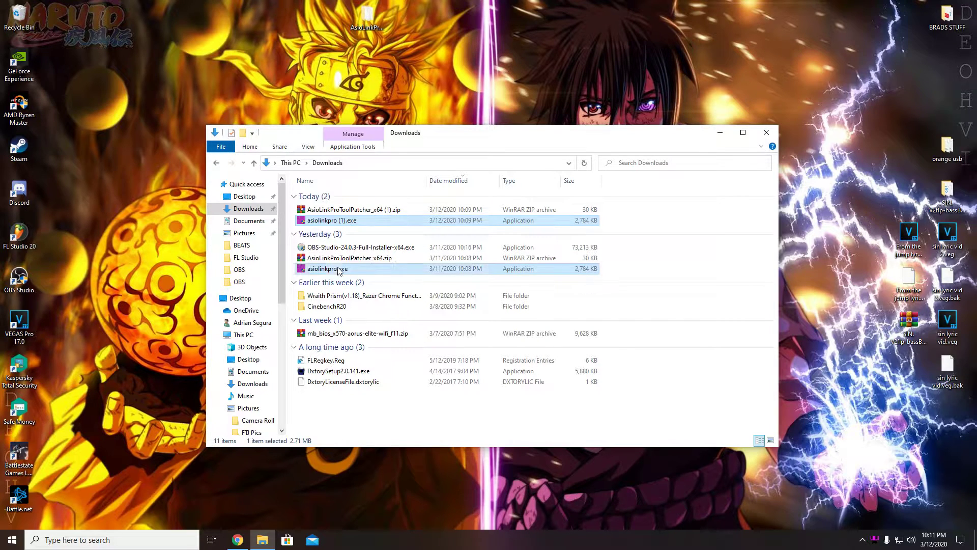
pyautogui.keyDown('ctrl'); pyautogui.click(344, 260); pyautogui.keyUp('ctrl')
pyautogui.press('Delete')
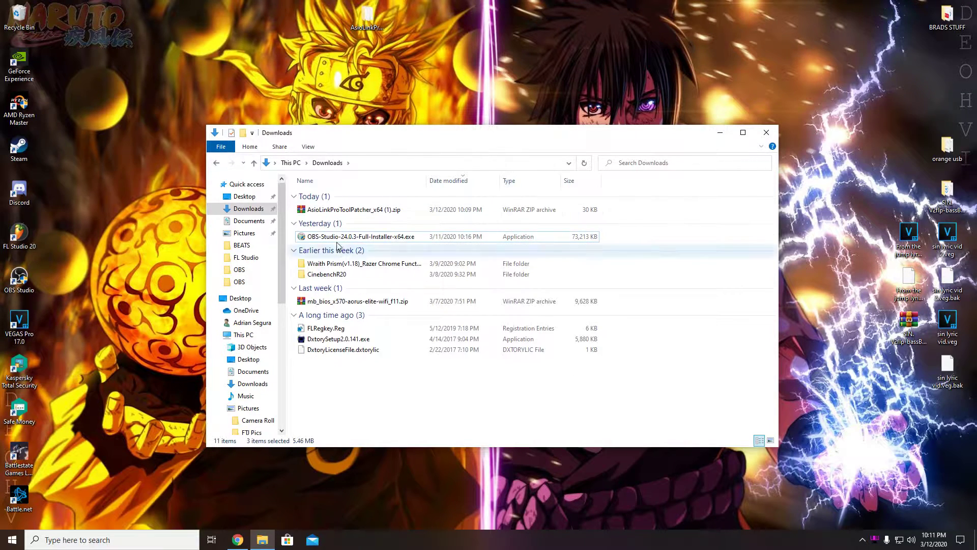
pyautogui.rightClick(333, 210)
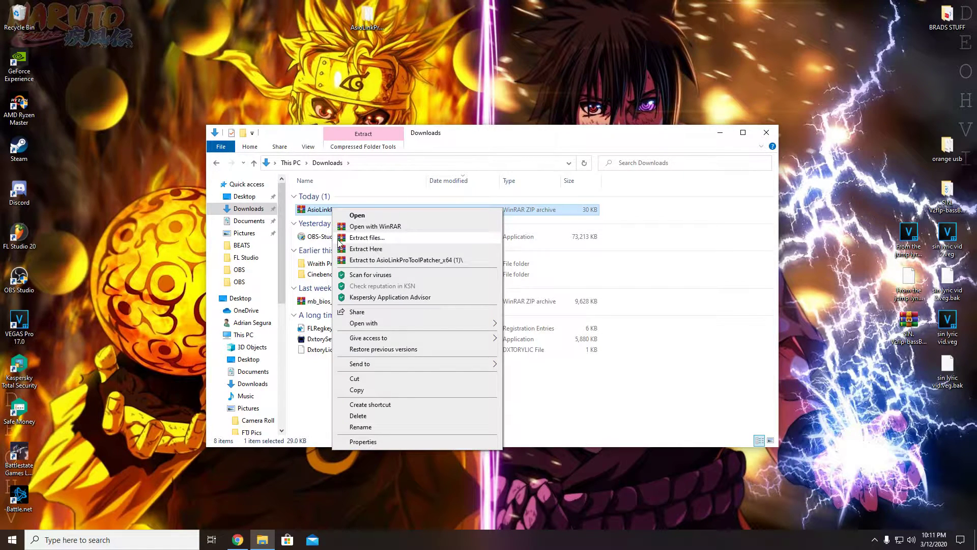
pyautogui.click(387, 261)
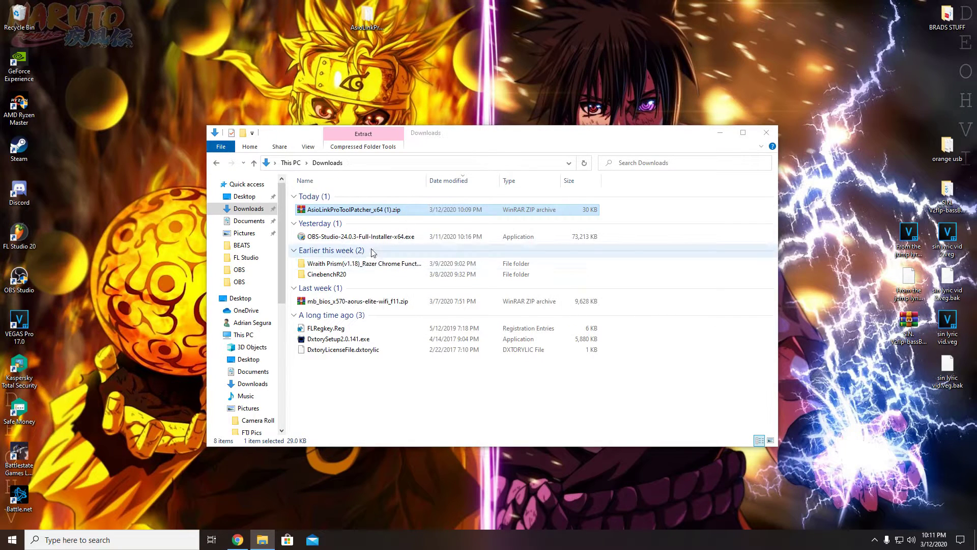
pyautogui.doubleClick(337, 220)
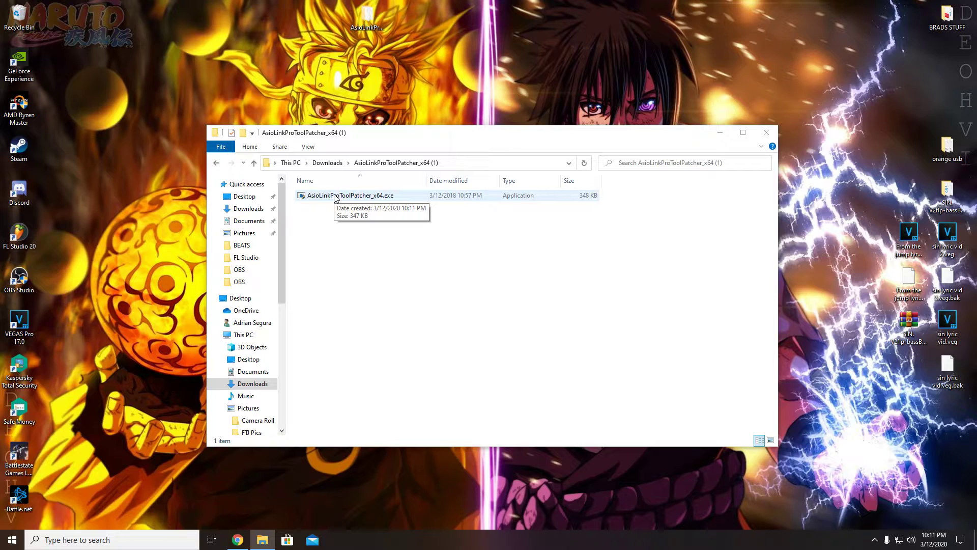
# Step: Open a second Explorer window beside it at C:\Program Files (x86)\ASIOLinkPro\x64
pyautogui.rightClick(262, 539)
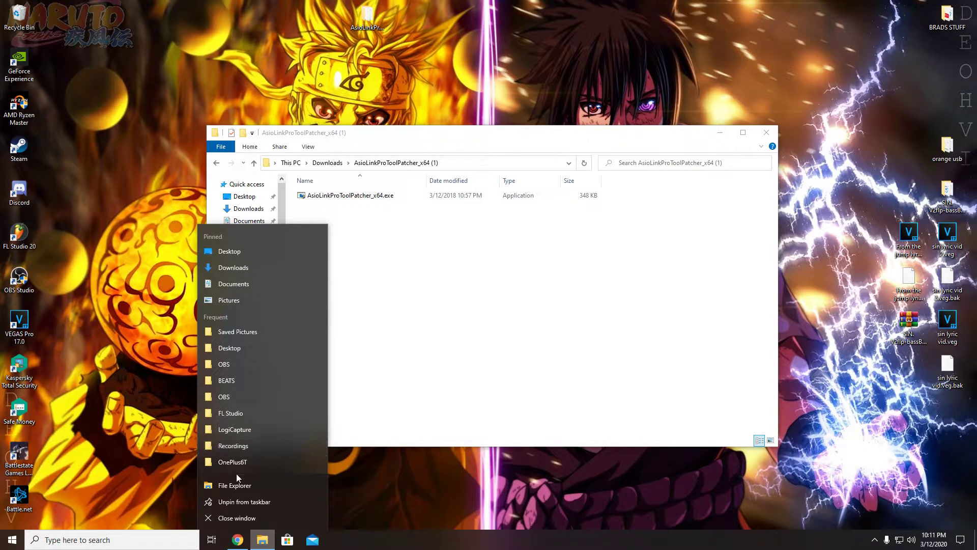
pyautogui.click(235, 485)
pyautogui.moveTo(366, 137); pyautogui.dragTo(199, 51)
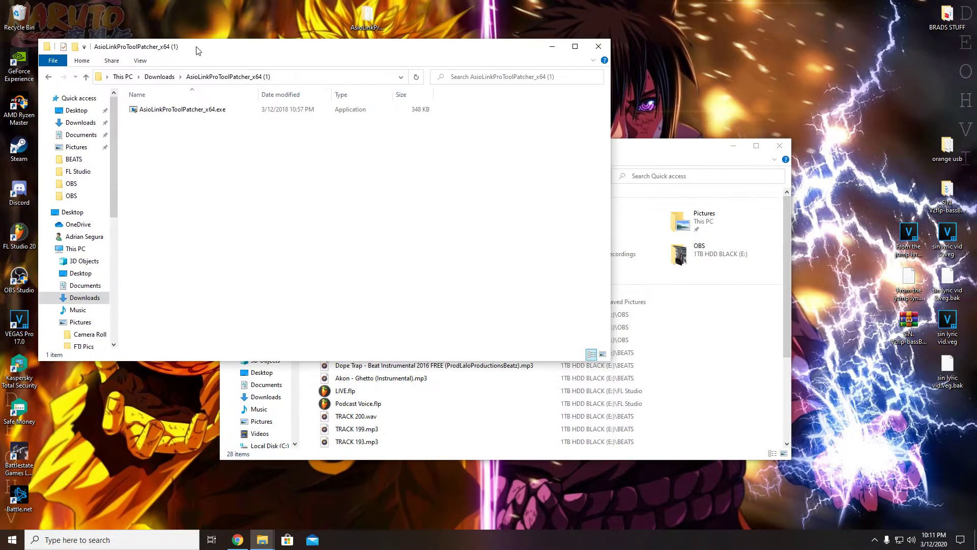
pyautogui.moveTo(633, 154); pyautogui.dragTo(690, 155)
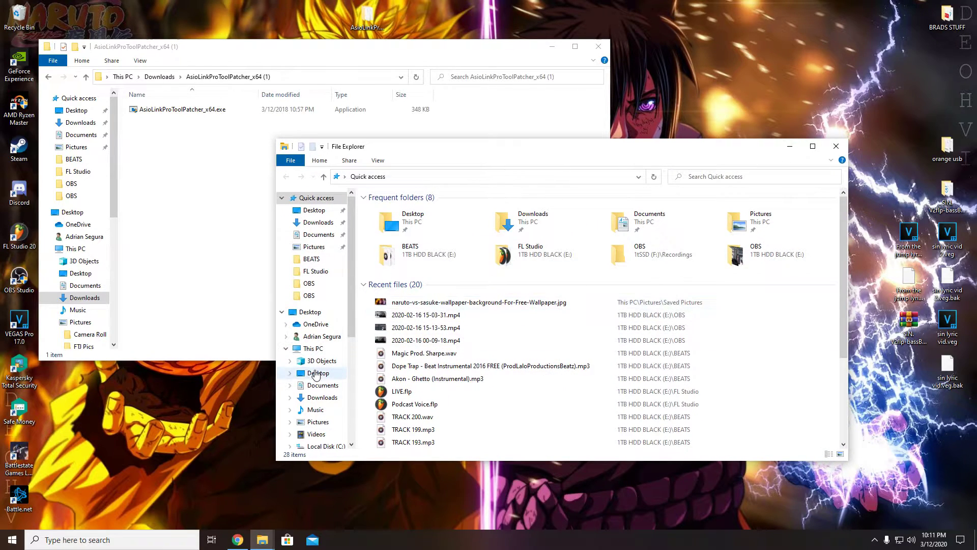
pyautogui.scroll(-1, 316, 376)
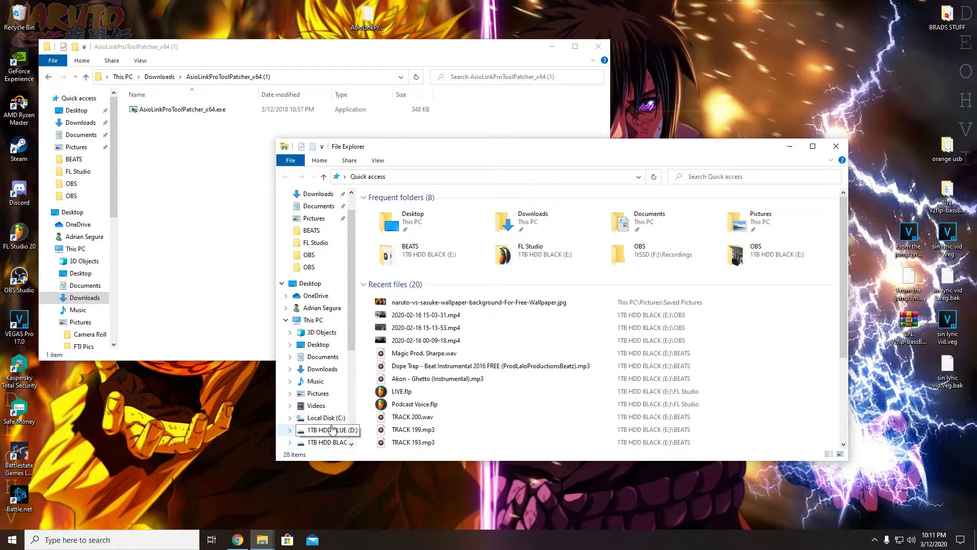
pyautogui.click(326, 418)
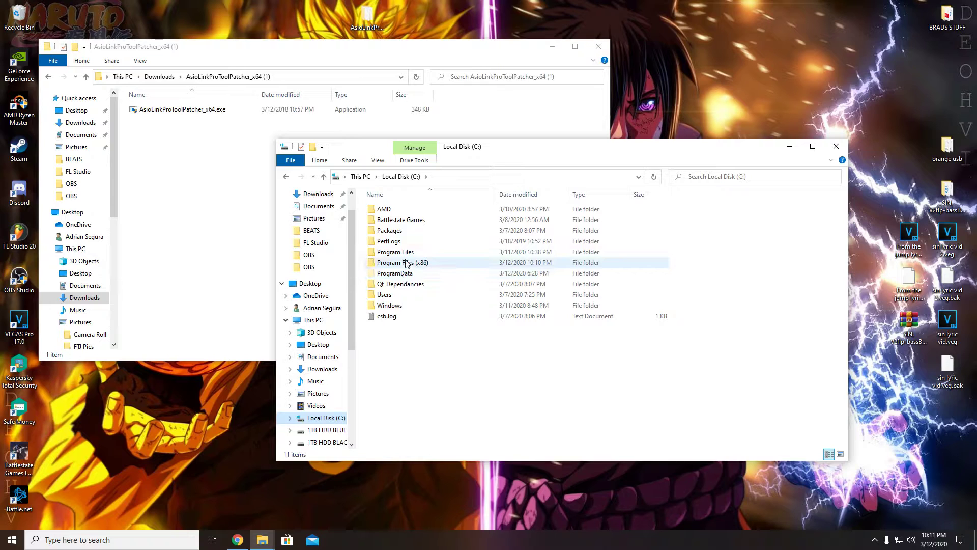
pyautogui.doubleClick(407, 262)
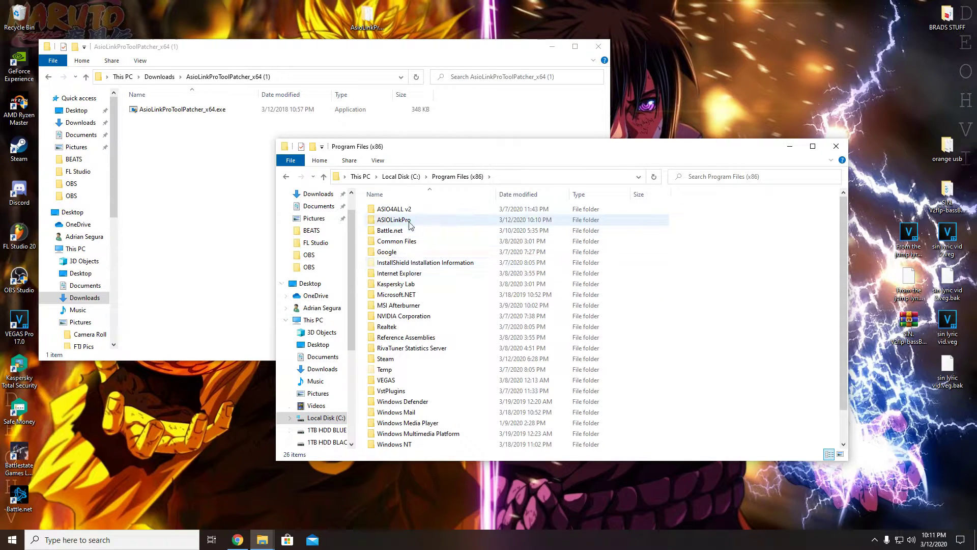
pyautogui.click(410, 224)
pyautogui.doubleClick(412, 220)
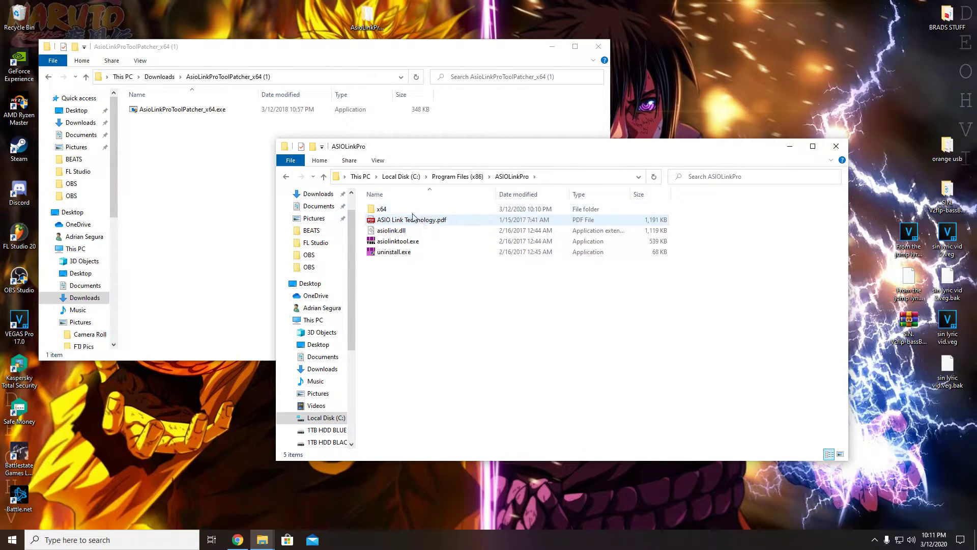
pyautogui.doubleClick(402, 209)
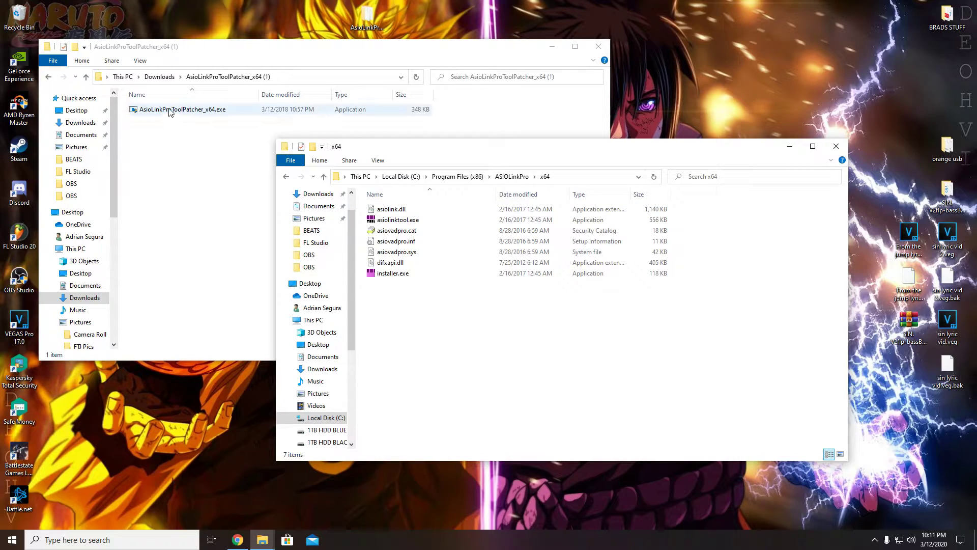
# Step: Move the patcher exe into the x64 folder, run it on asiolink.dll, and close the Explorer windows
pyautogui.moveTo(169, 113); pyautogui.dragTo(444, 326)
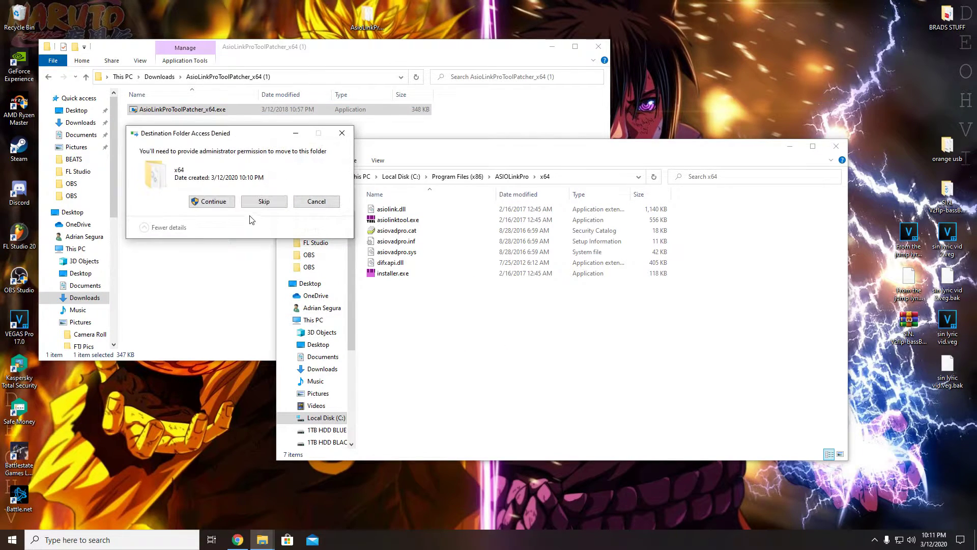
pyautogui.click(223, 204)
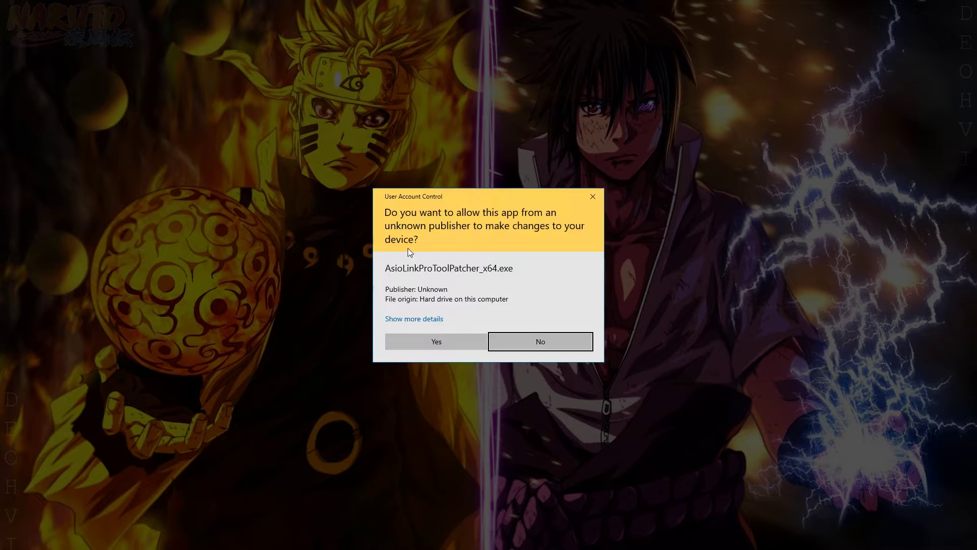
pyautogui.click(445, 340)
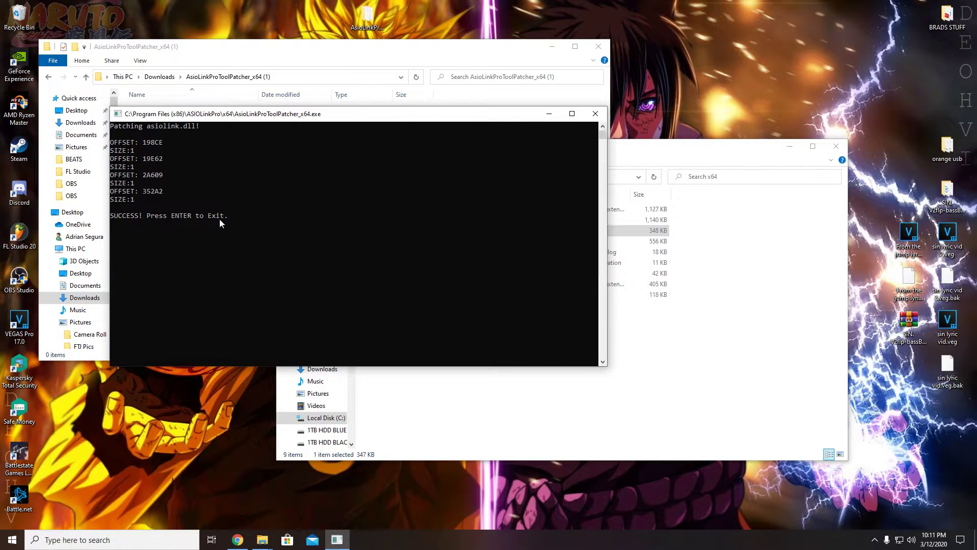
pyautogui.click(593, 115)
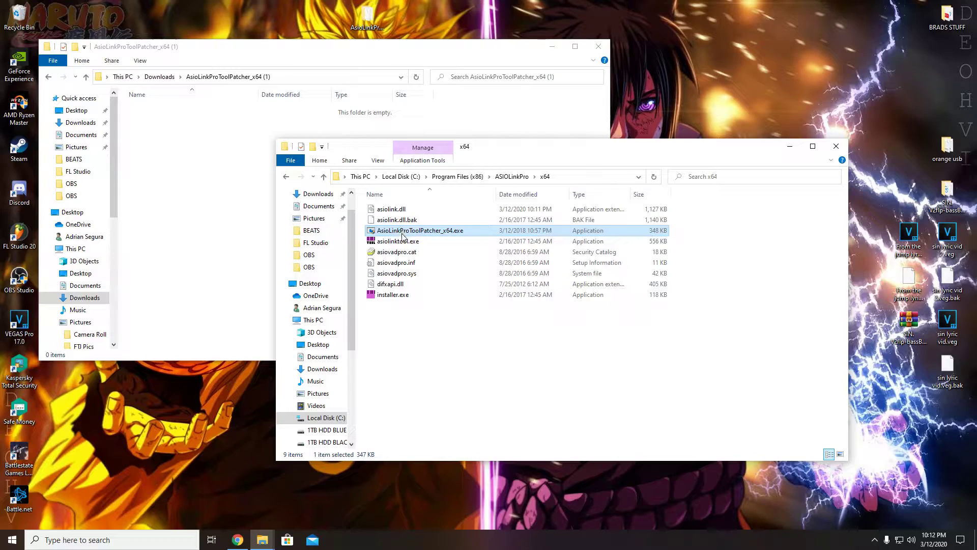
pyautogui.click(836, 147)
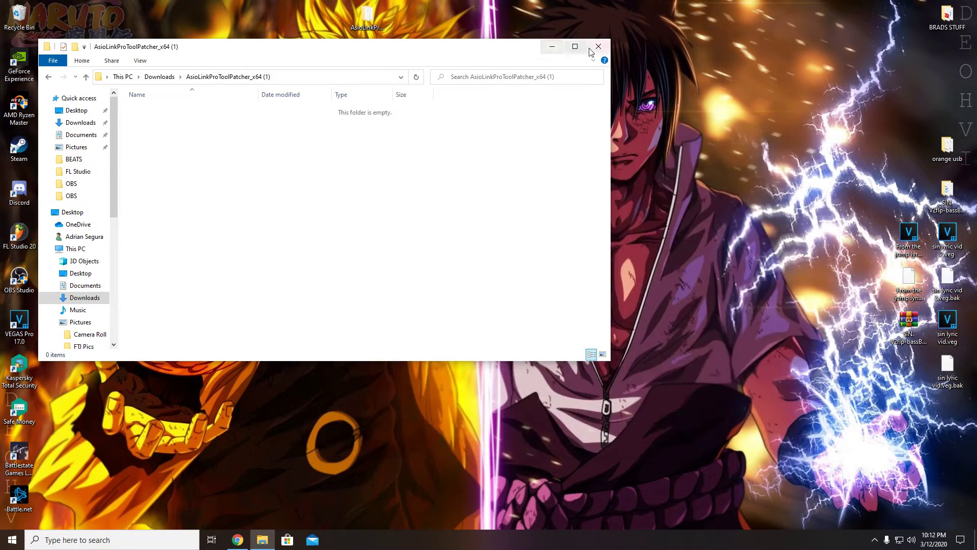
pyautogui.click(598, 46)
pyautogui.click(12, 540)
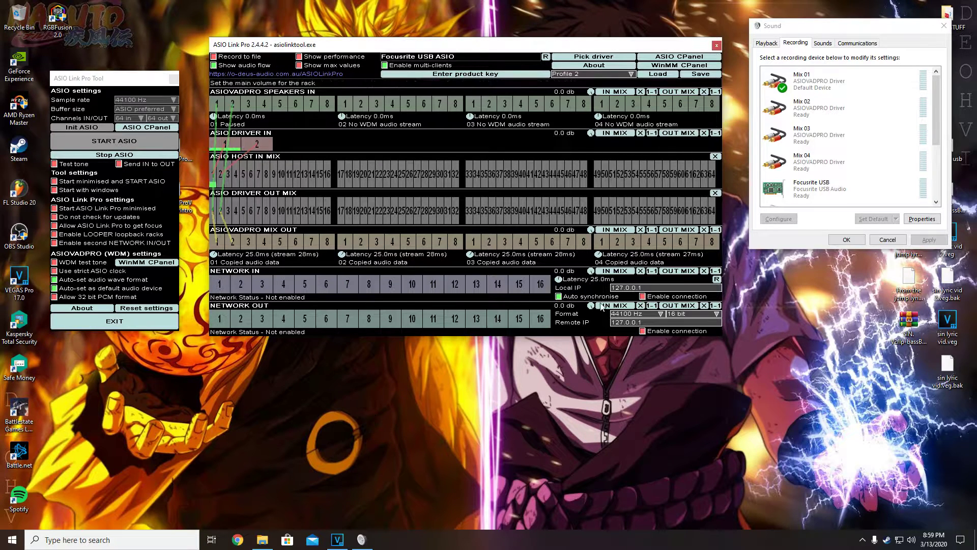
# Step: Show the hidden tray icons to reach ASIO Link Pro
pyautogui.click(863, 539)
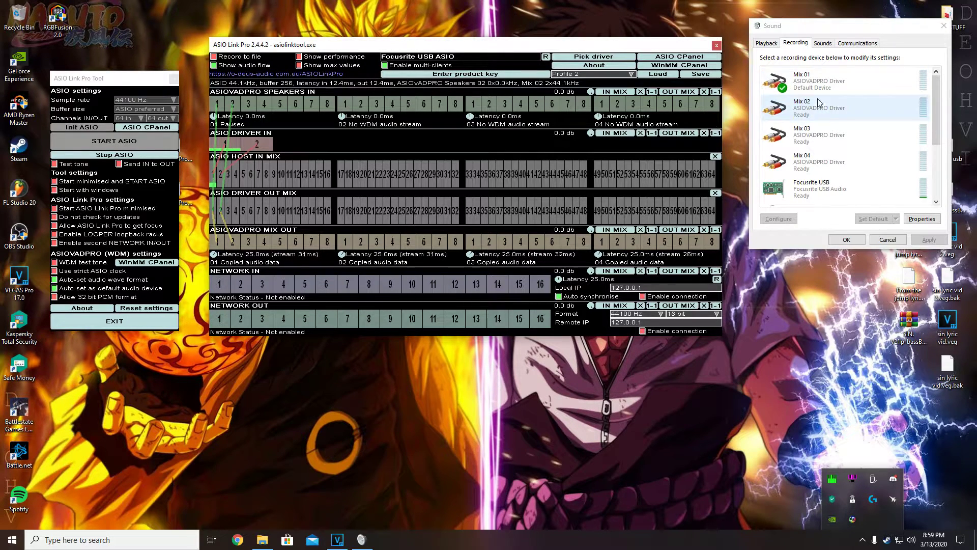
# Step: Open the classic Sound Control Panel via Sound settings and place it at the top-right
pyautogui.click(943, 26)
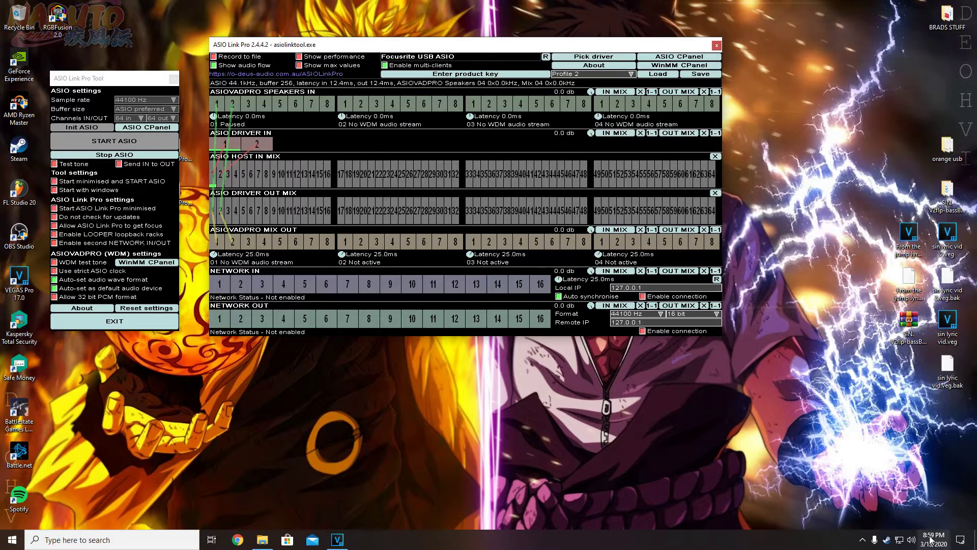
pyautogui.rightClick(911, 540)
pyautogui.click(902, 487)
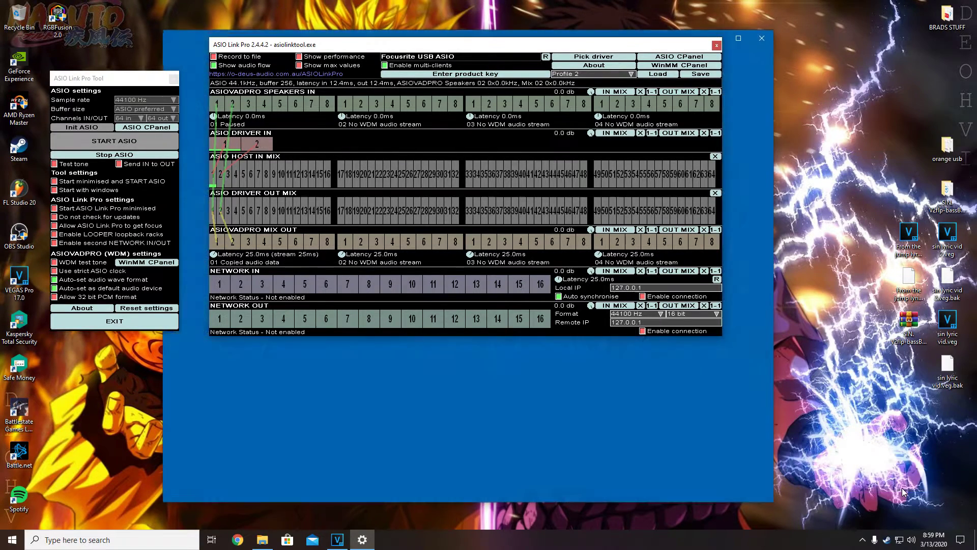
pyautogui.click(715, 46)
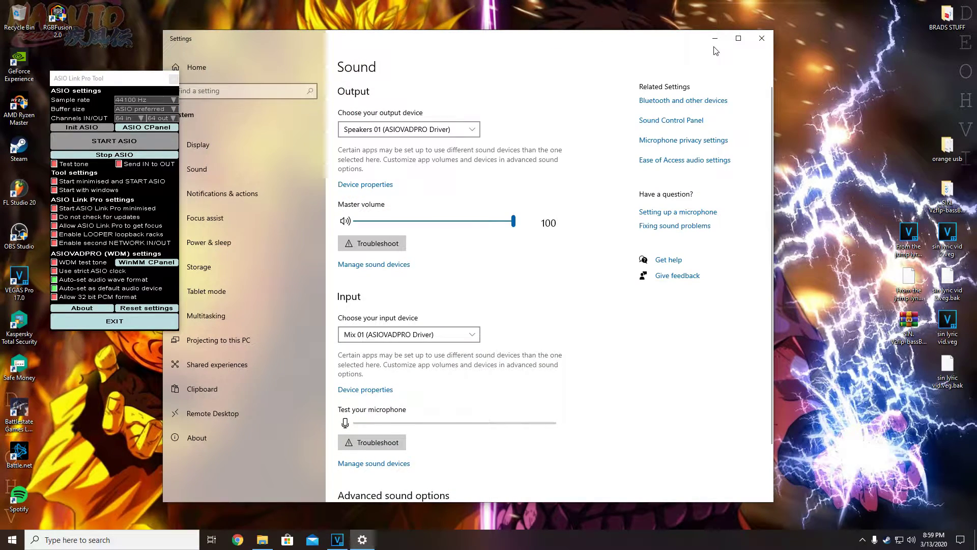
pyautogui.click(678, 126)
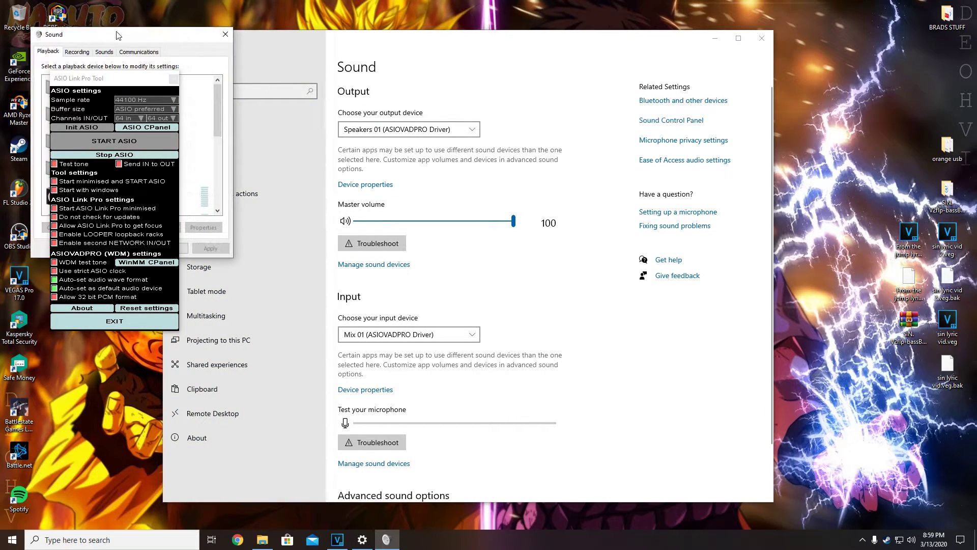
pyautogui.moveTo(122, 31); pyautogui.dragTo(860, 29)
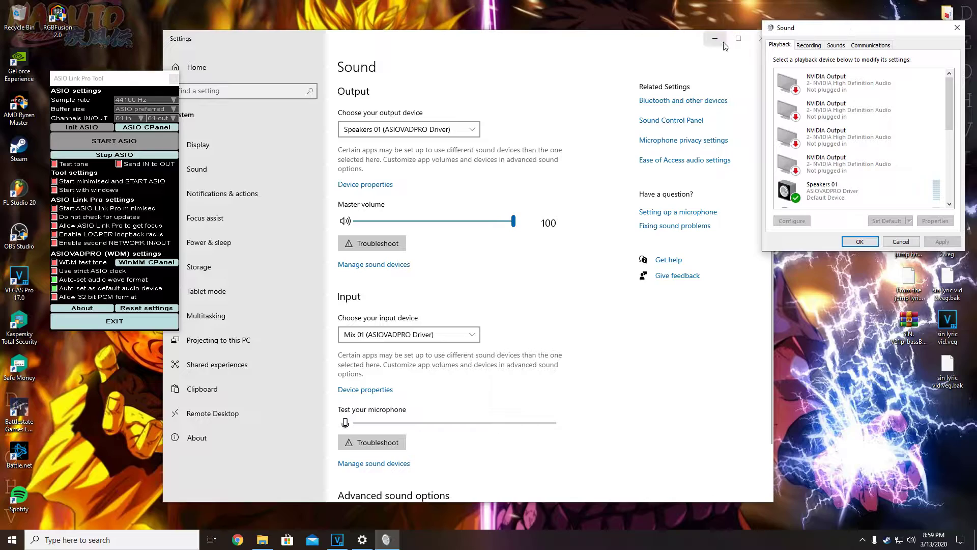
pyautogui.click(762, 38)
# Step: Reopen ASIO Link Pro from the tray and view the Recording tab's Mix 01–04 devices
pyautogui.click(862, 540)
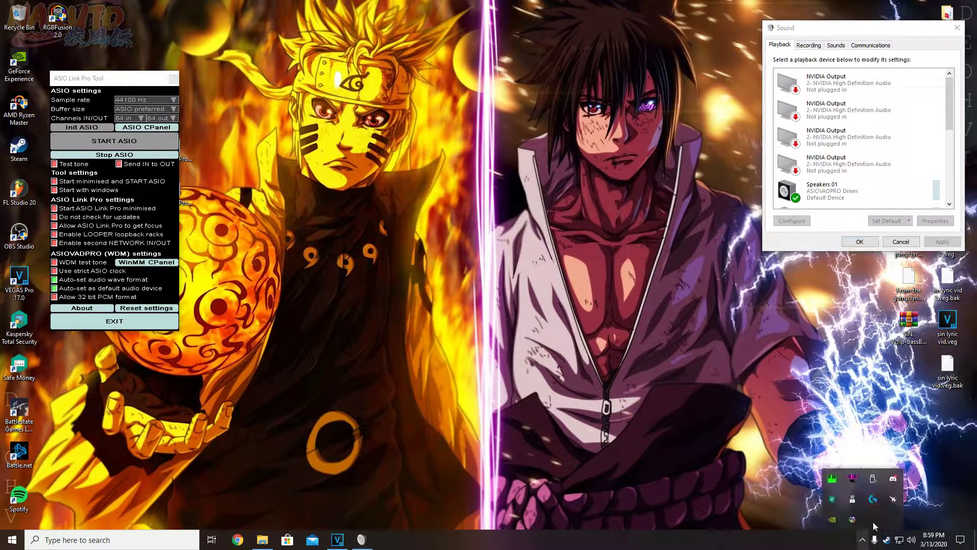
pyautogui.click(832, 479)
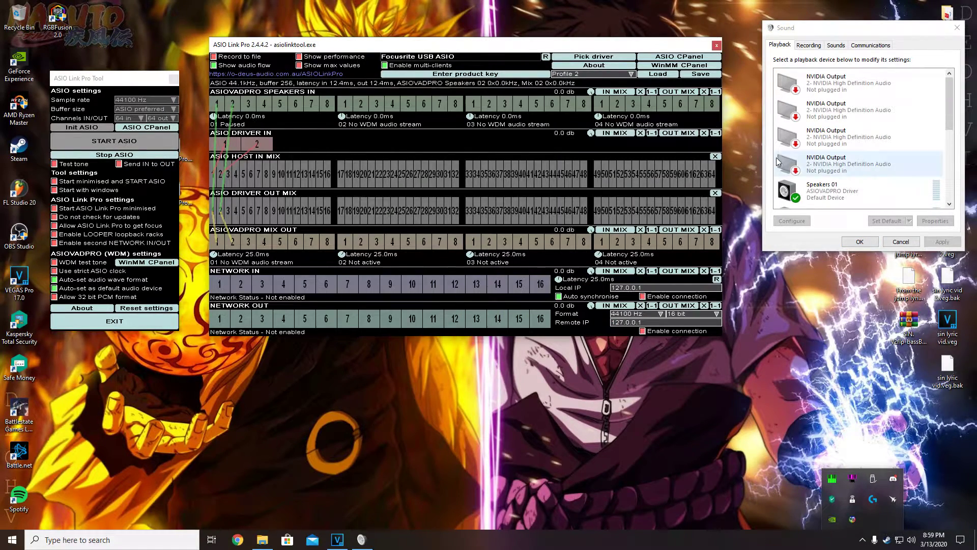
pyautogui.scroll(-5, 795, 149)
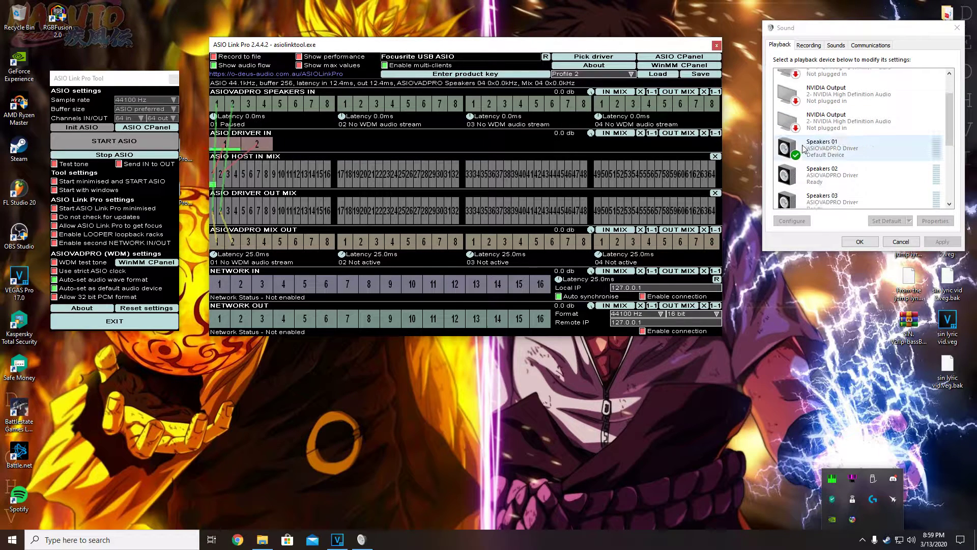
pyautogui.scroll(-3, 829, 147)
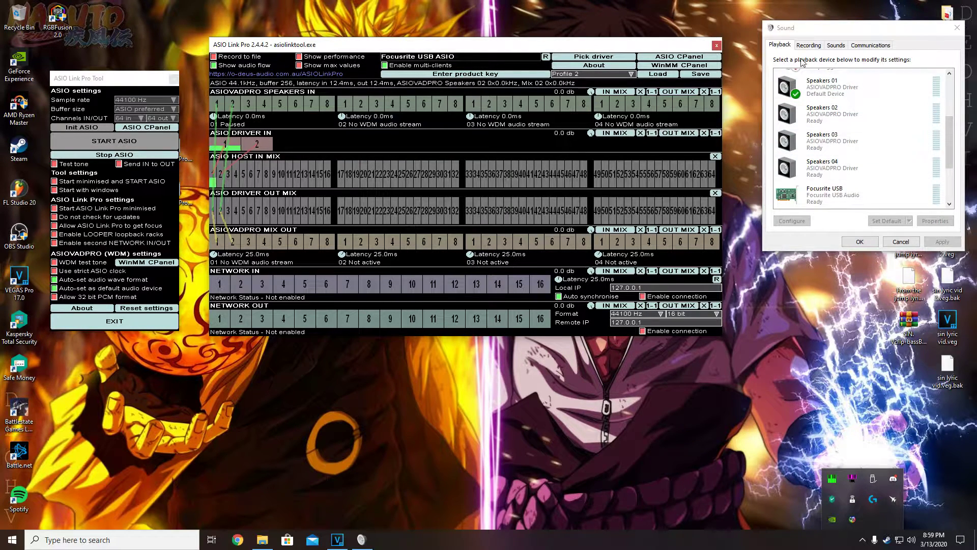
pyautogui.click(809, 45)
pyautogui.scroll(-1, 827, 132)
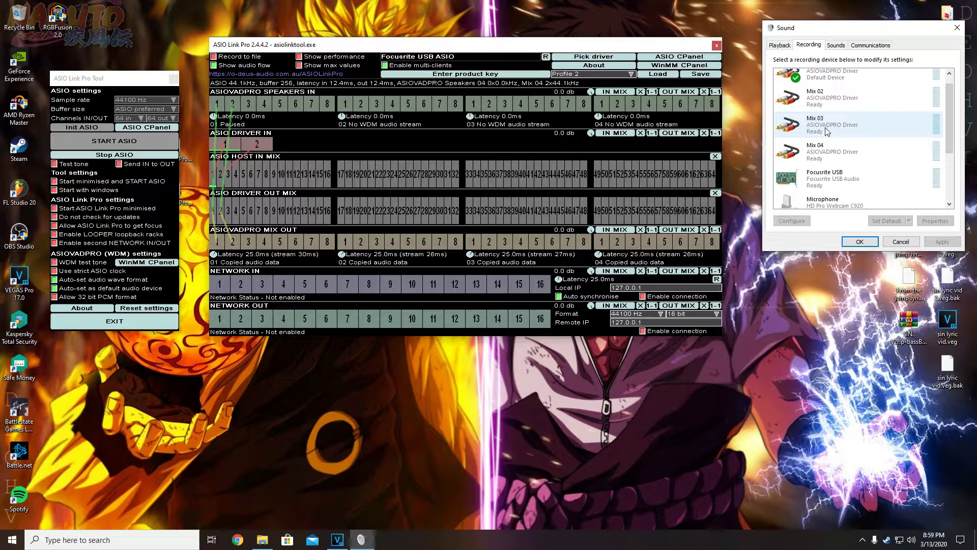
pyautogui.scroll(1, 828, 129)
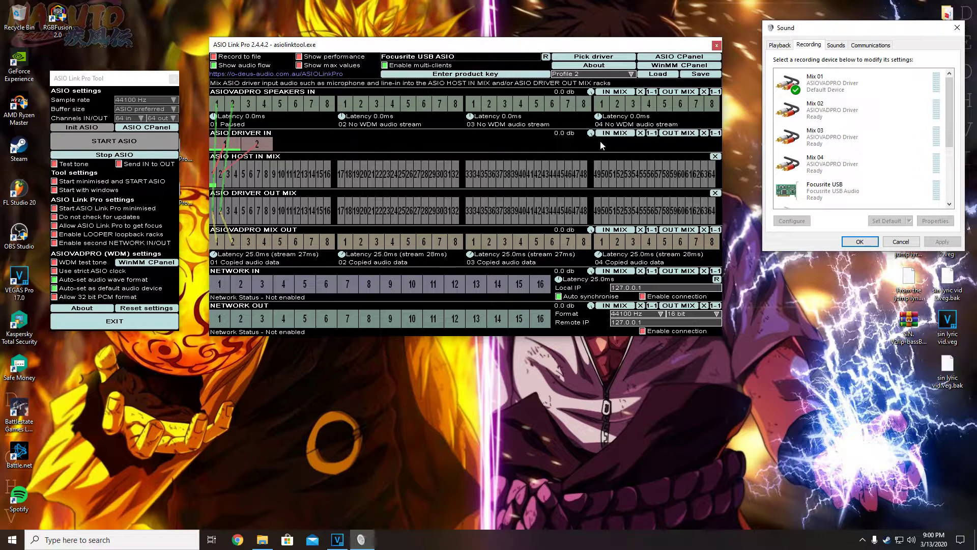
# Step: Load the '3 audio obs' profile and route Speakers In channel 2 to Driver Out Mix 34
pyautogui.click(593, 74)
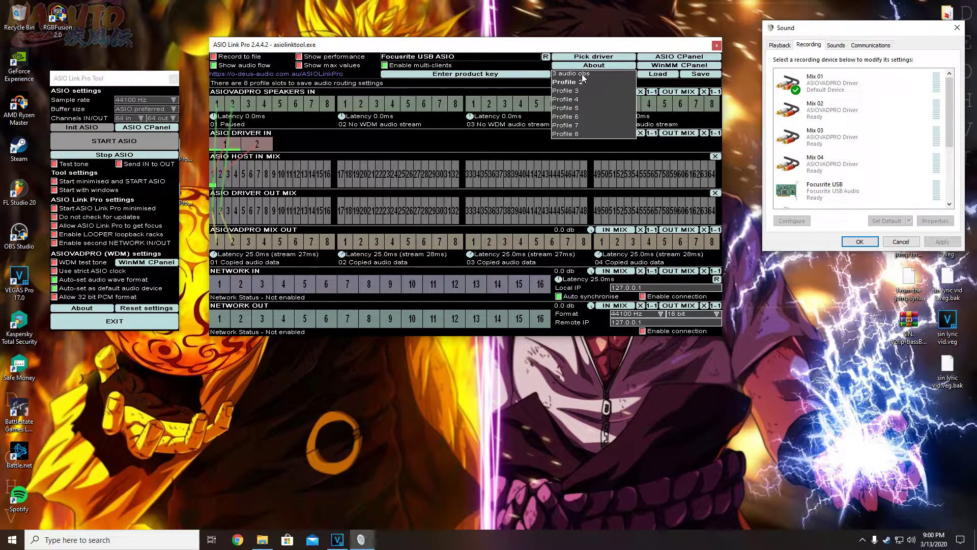
pyautogui.click(585, 72)
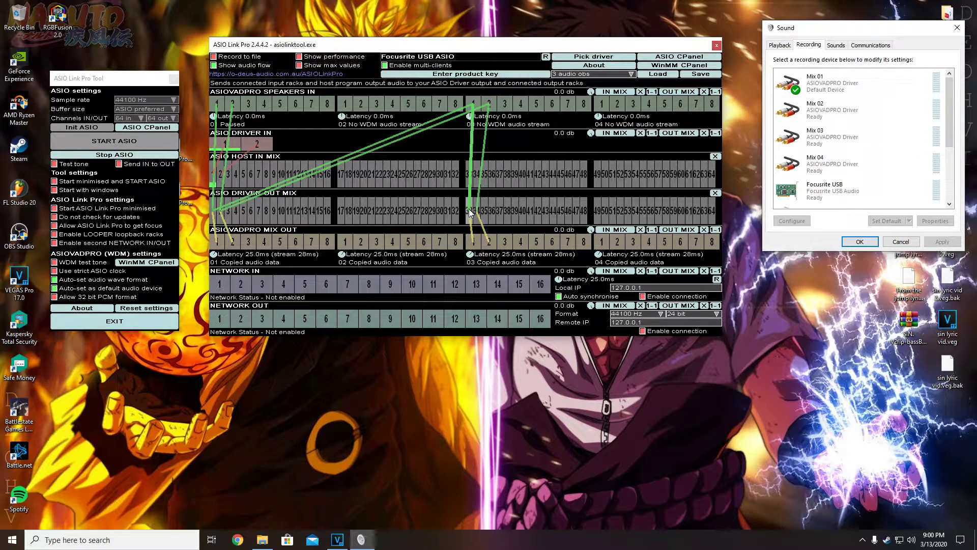
pyautogui.moveTo(488, 102); pyautogui.dragTo(478, 211)
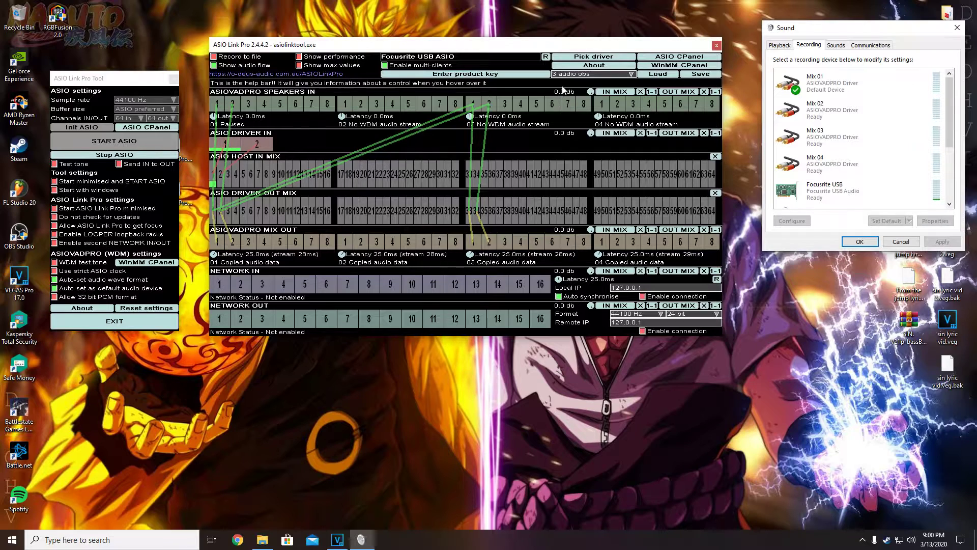
pyautogui.click(667, 74)
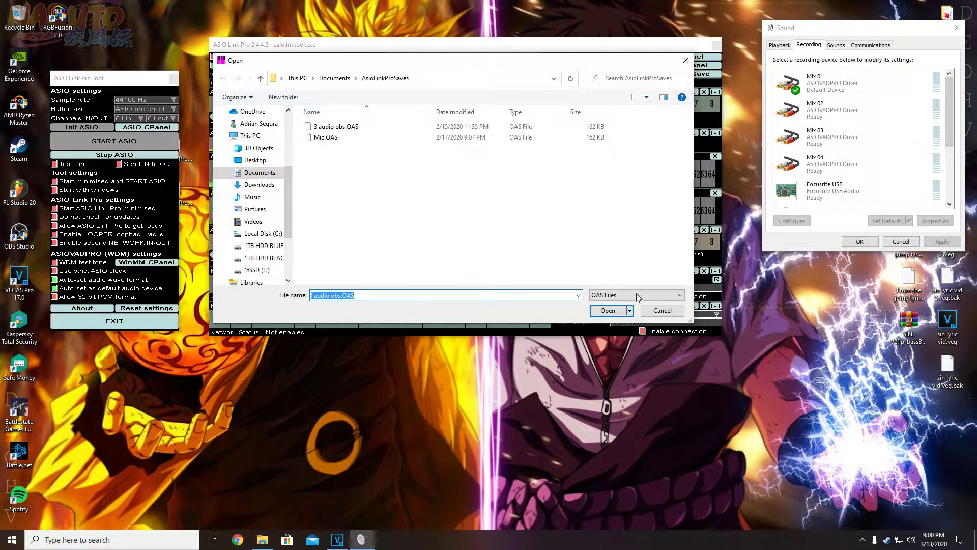
pyautogui.click(661, 309)
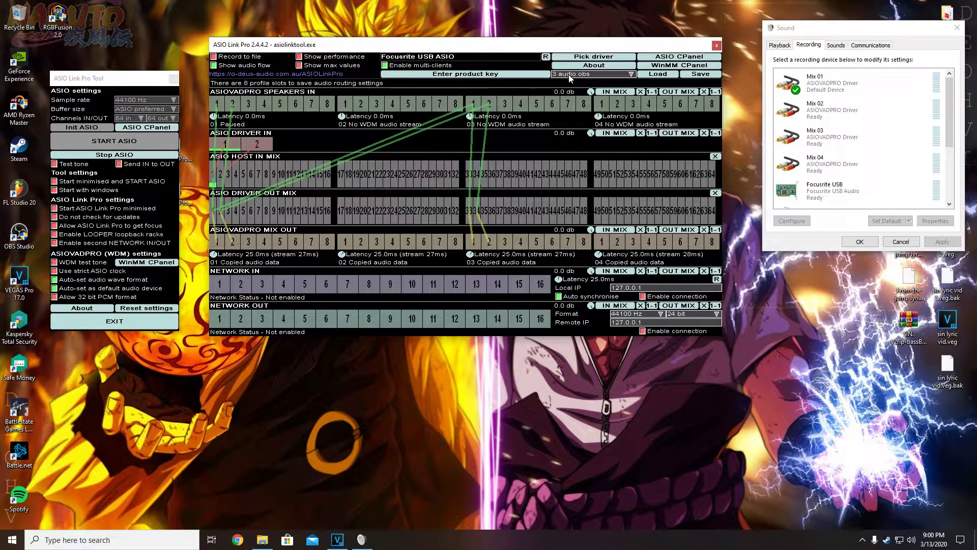
# Step: Close the Sound and ASIO Link Pro windows, launch FL Studio 20, and close its ASIO Link Pro plugin
pyautogui.click(962, 29)
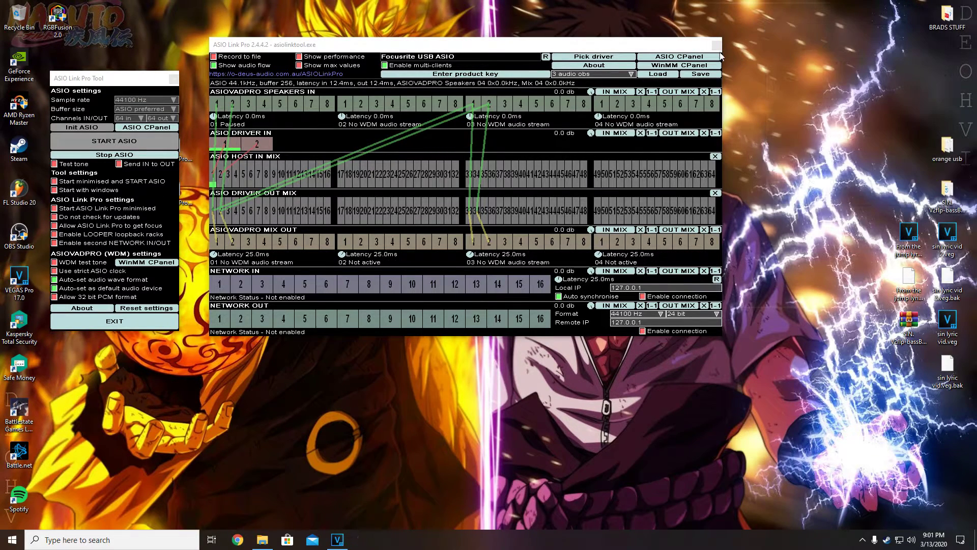
pyautogui.click(717, 45)
pyautogui.click(173, 79)
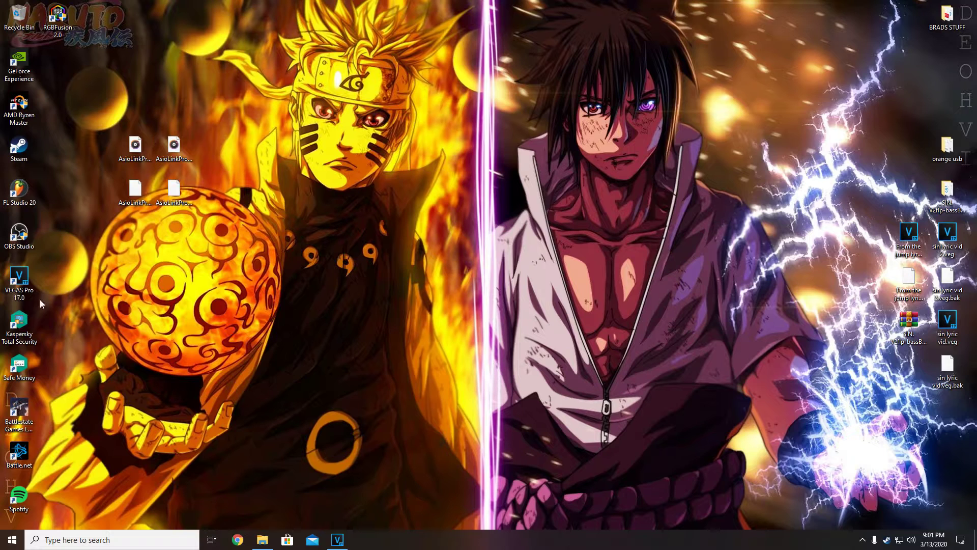
pyautogui.click(18, 192)
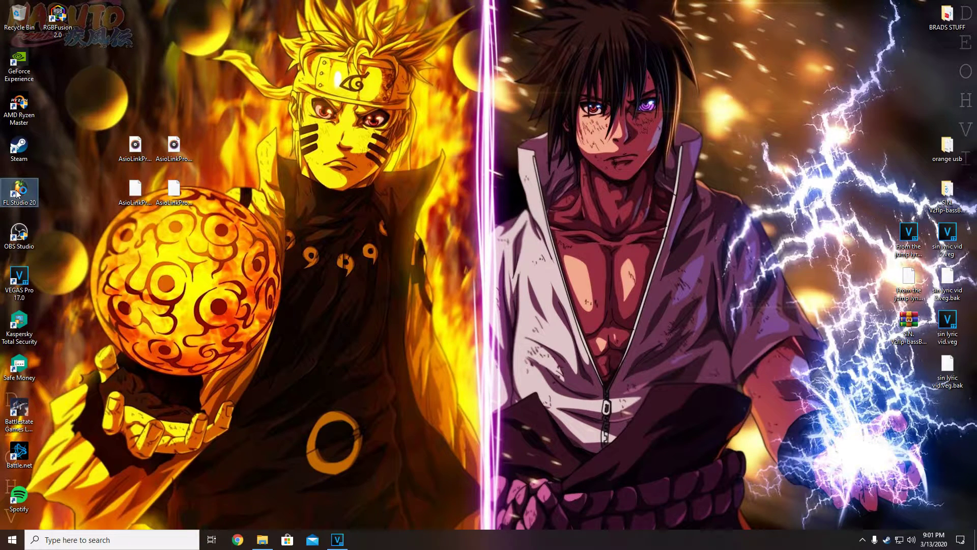
pyautogui.doubleClick(18, 192)
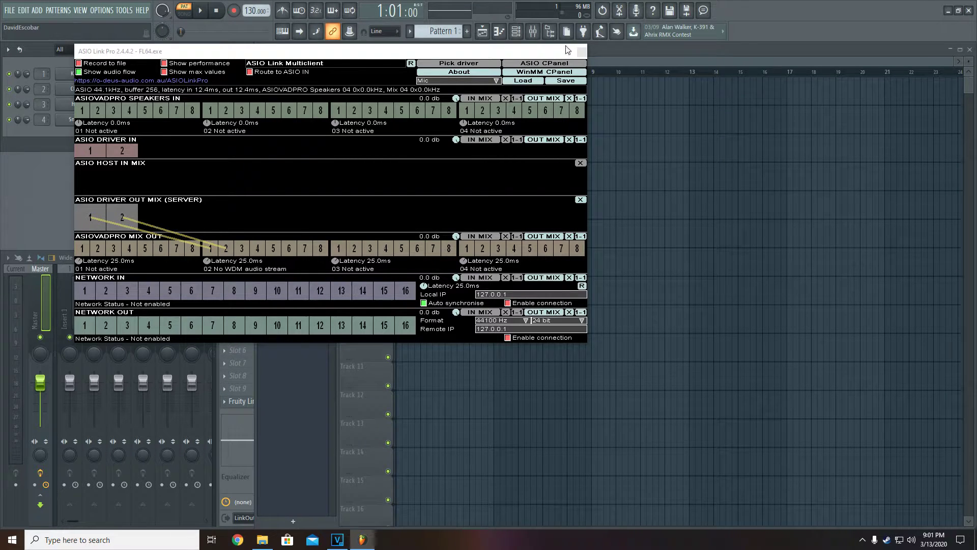
pyautogui.click(581, 52)
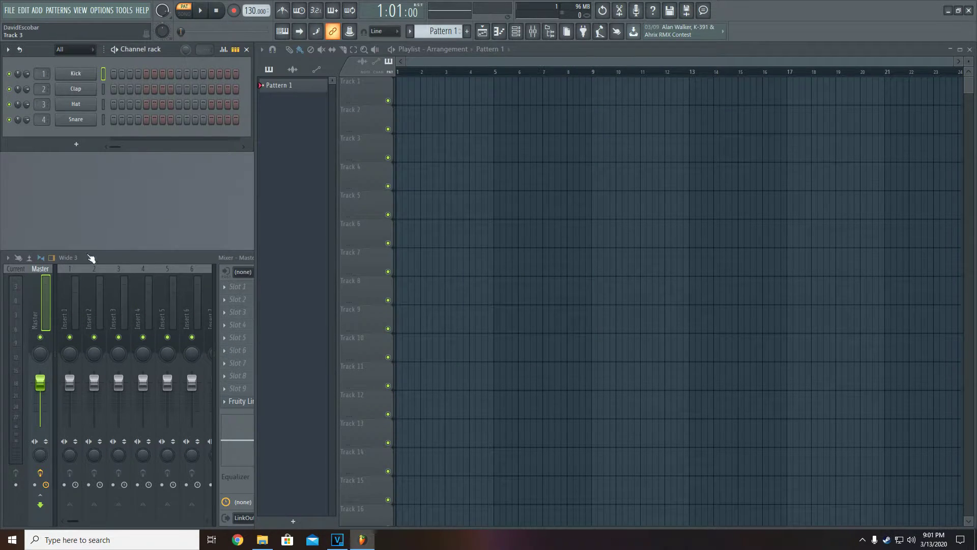
# Step: Select Insert 1, try Focusrite USB ASIO in Audio settings, then switch back to ASIO Link Pro
pyautogui.click(73, 292)
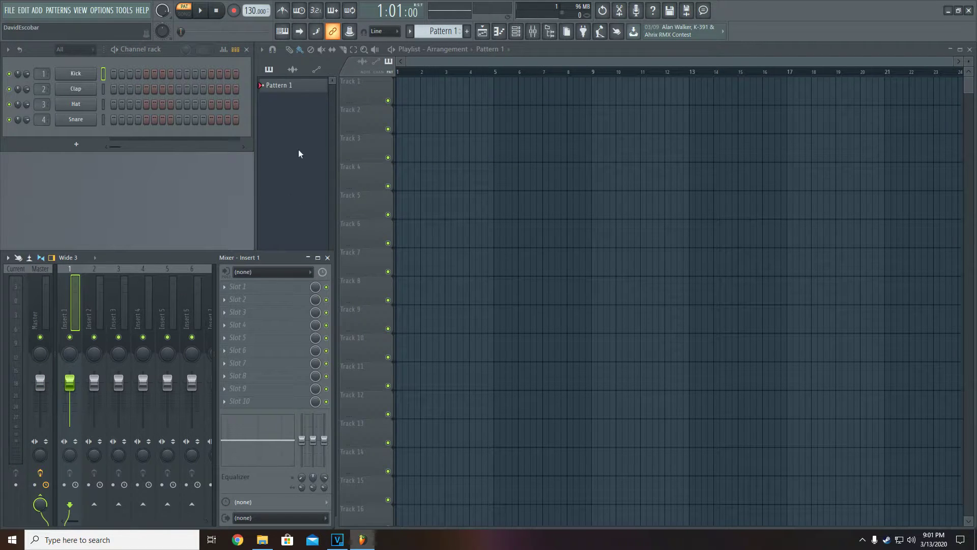
pyautogui.click(101, 11)
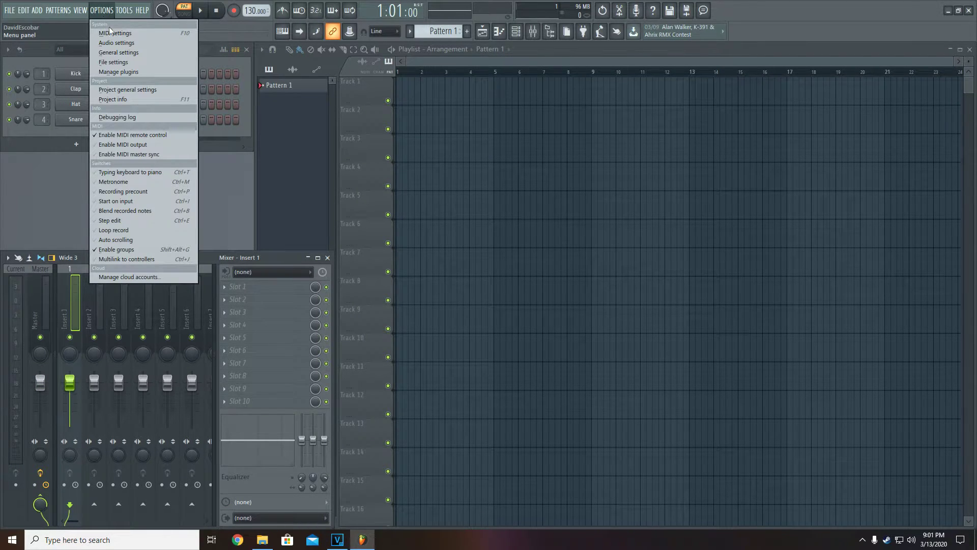
pyautogui.click(118, 42)
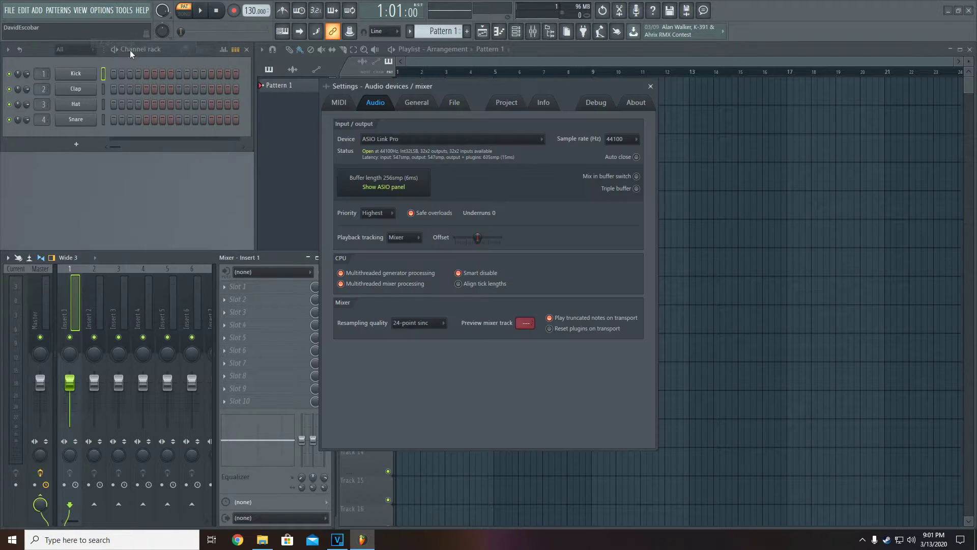
pyautogui.click(390, 142)
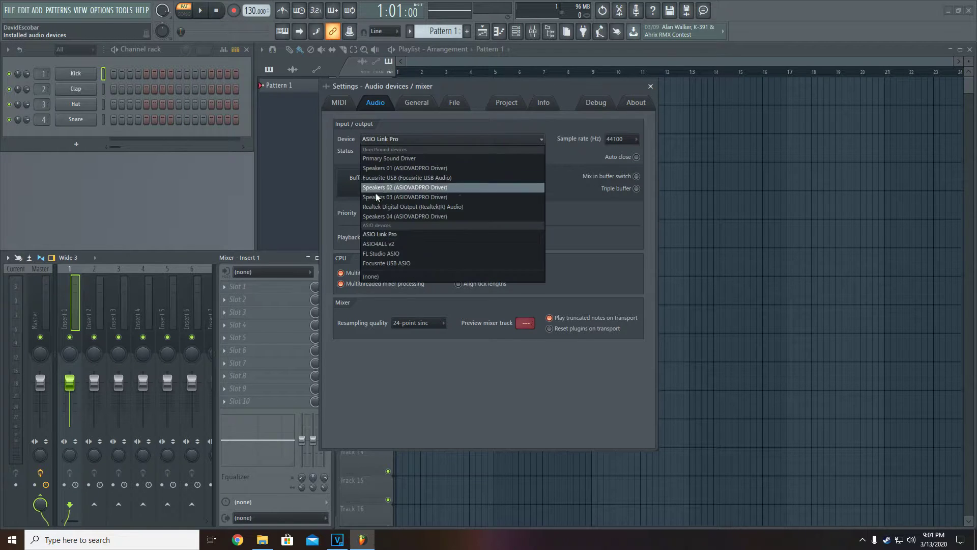
pyautogui.click(395, 261)
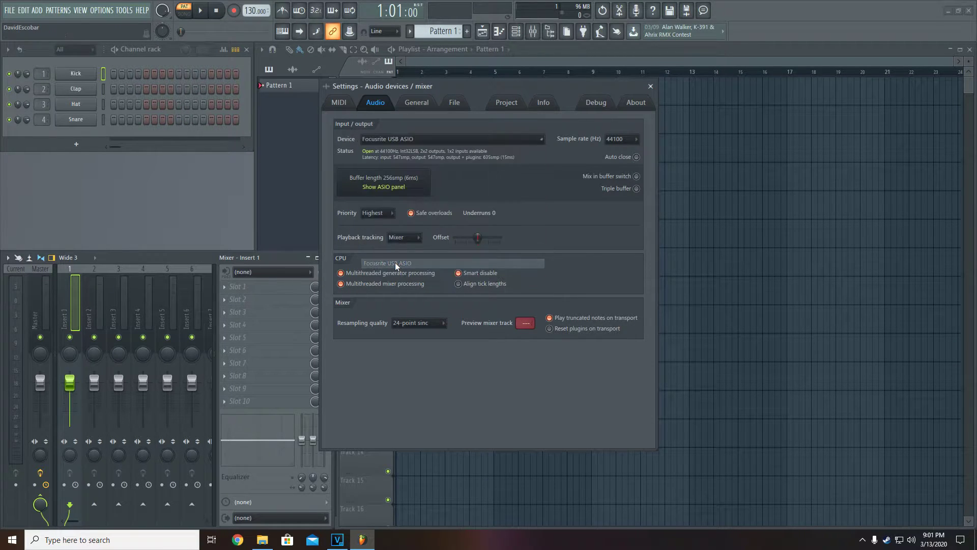
pyautogui.click(393, 141)
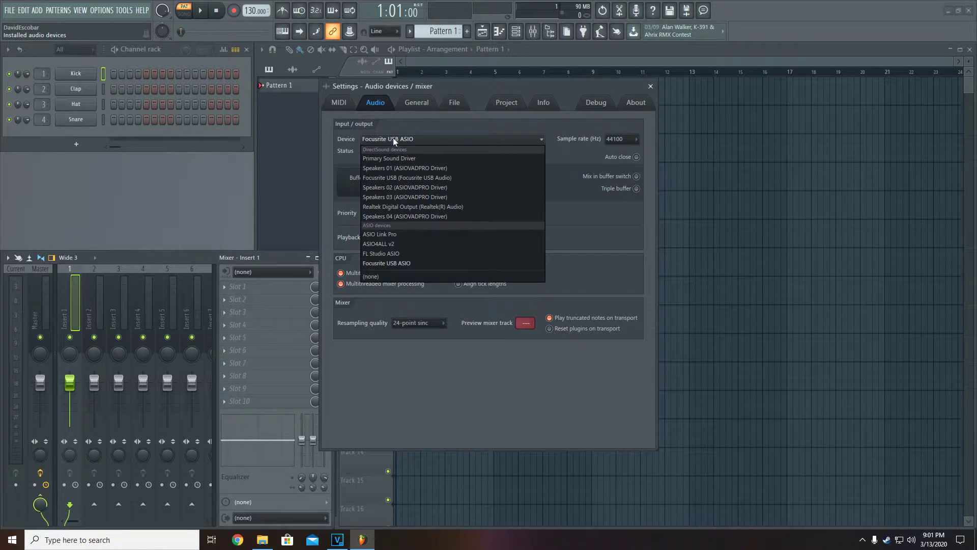
pyautogui.click(410, 123)
pyautogui.click(418, 143)
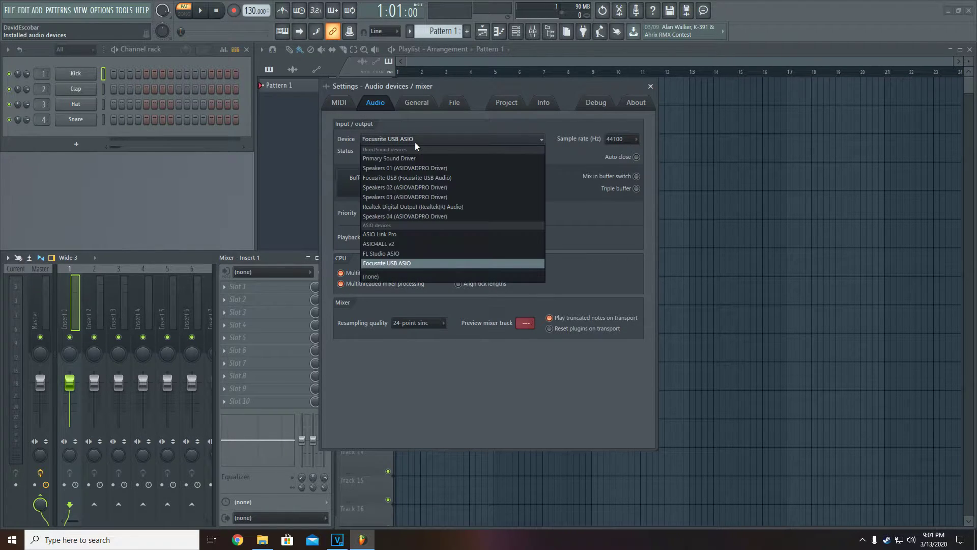
pyautogui.click(399, 234)
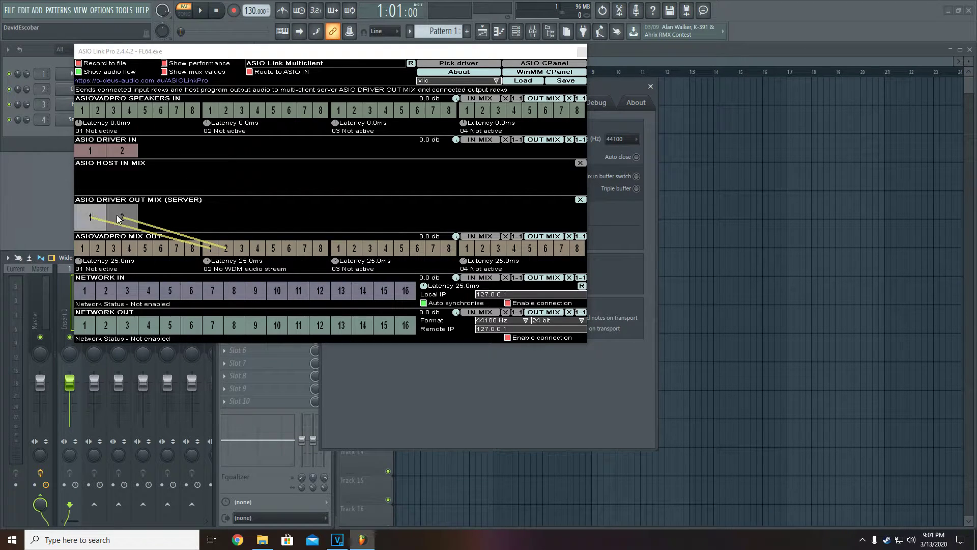
# Step: Switch the ASIO Link Pro routing to the empty Profile 2, then reload the Mic profile
pyautogui.click(459, 80)
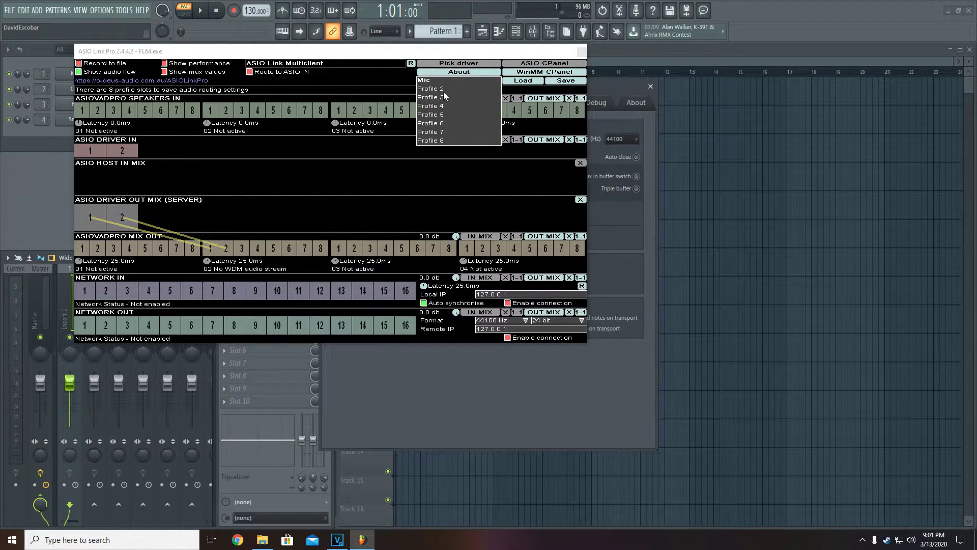
pyautogui.click(444, 92)
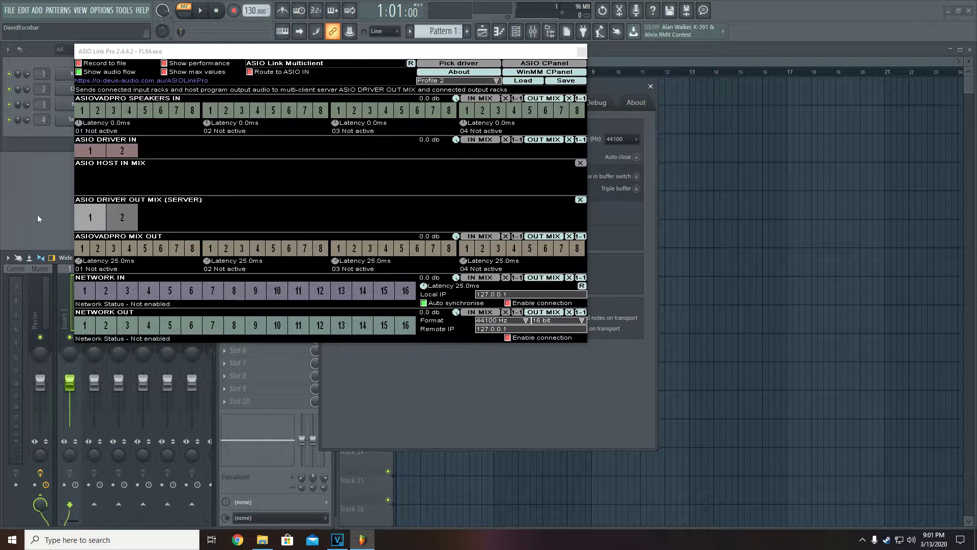
pyautogui.click(432, 81)
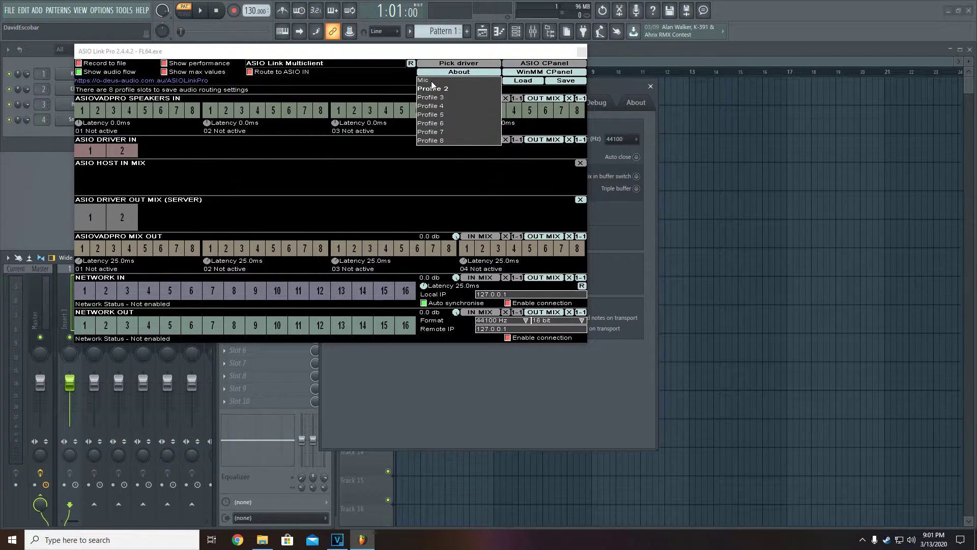
pyautogui.click(432, 81)
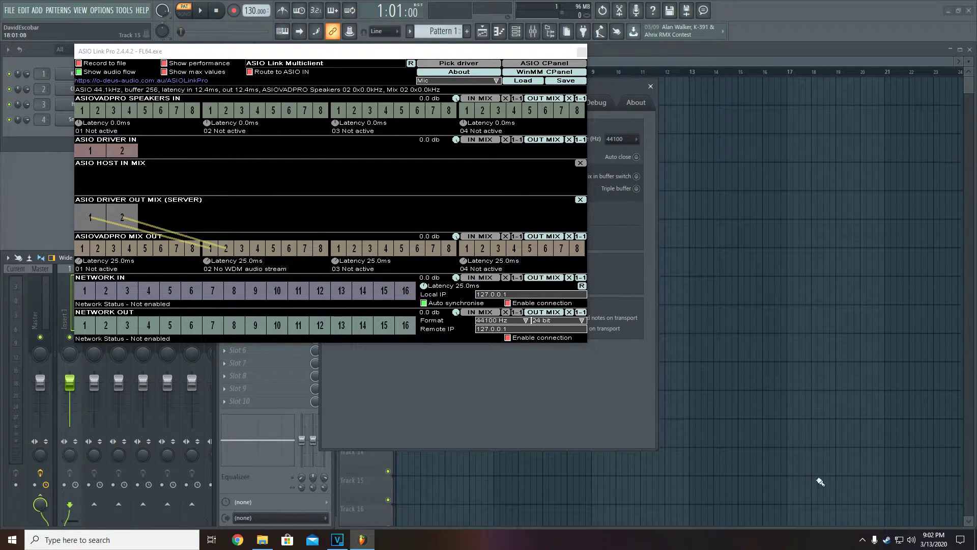
# Step: Close ASIO Link Pro and open the classic Sound control panel from Windows sound settings
pyautogui.rightClick(912, 539)
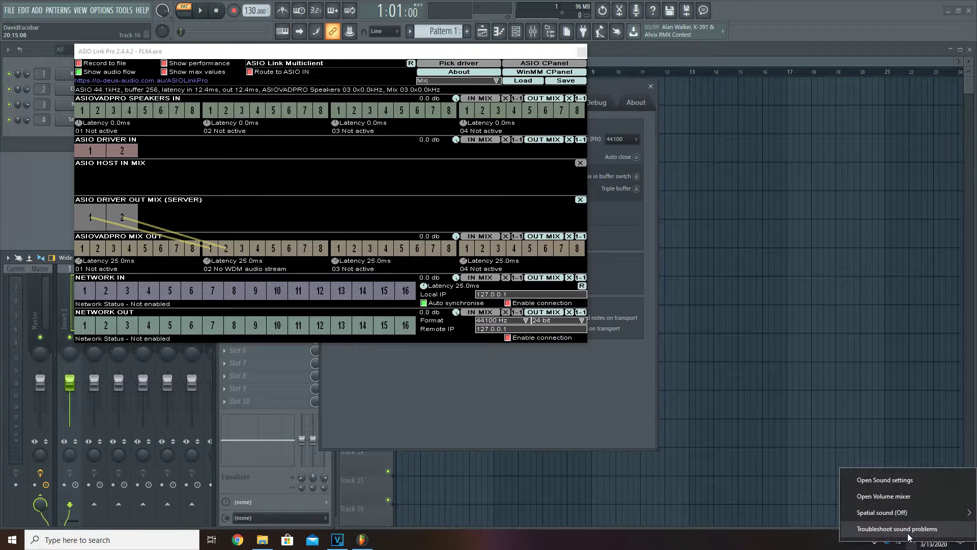
pyautogui.click(903, 484)
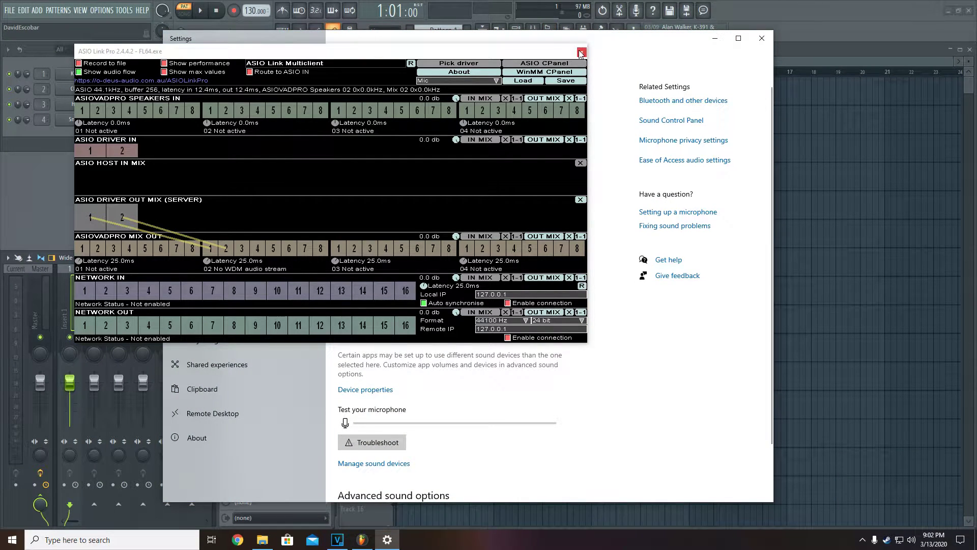
pyautogui.click(581, 53)
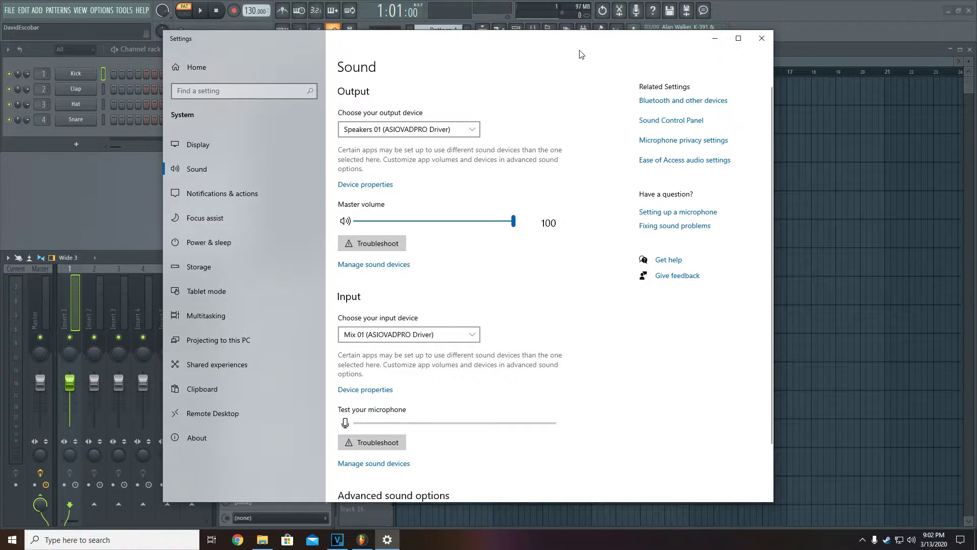
pyautogui.click(672, 121)
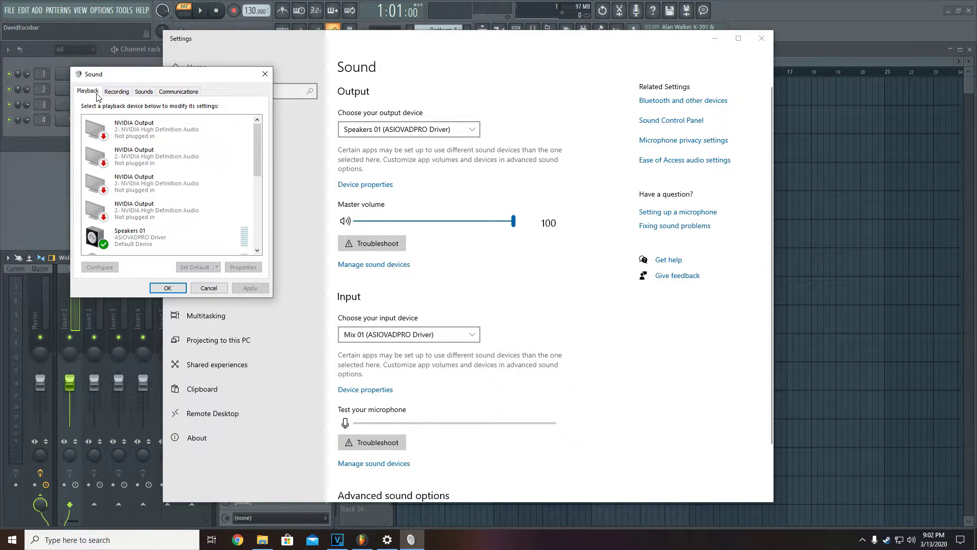
pyautogui.scroll(-2, 155, 184)
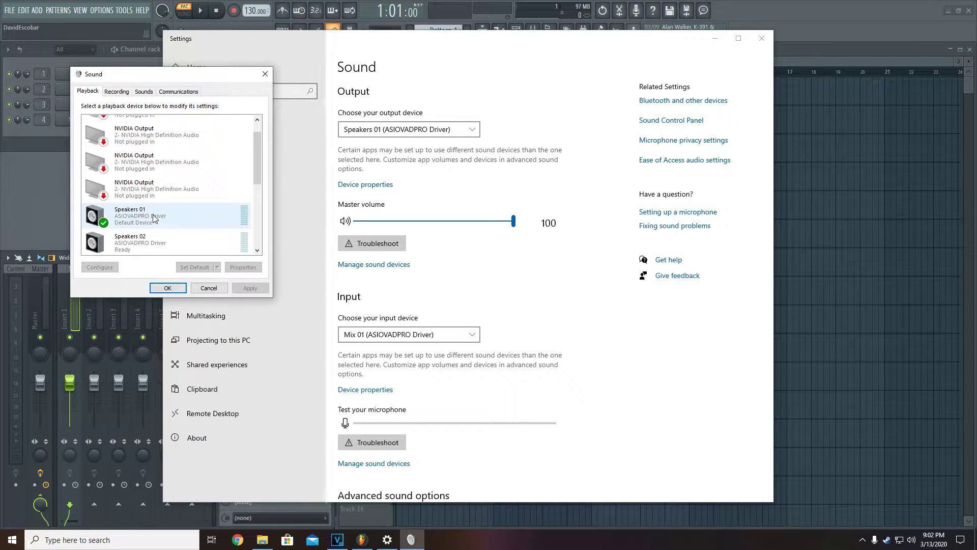
pyautogui.scroll(-5, 153, 215)
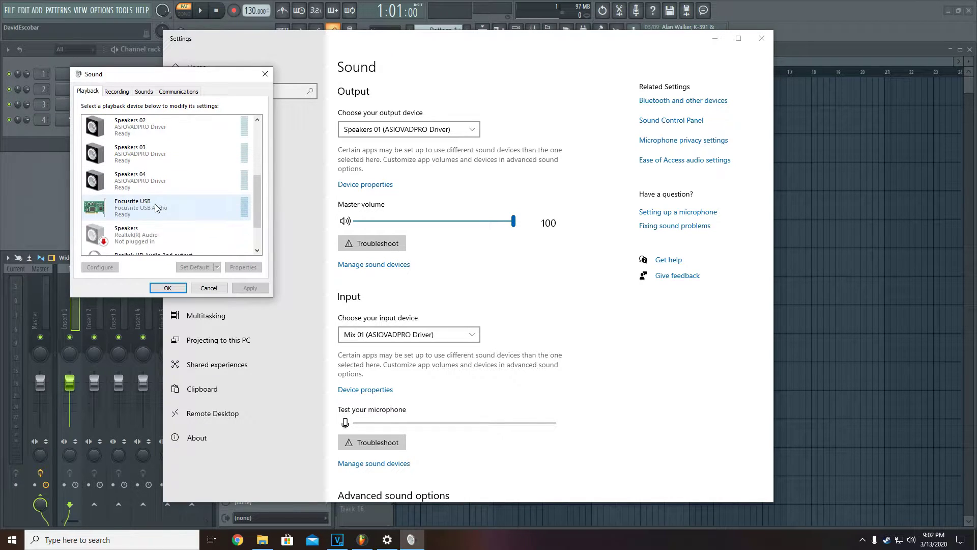
pyautogui.scroll(2, 152, 201)
# Step: Check the Speakers 01 default format in its properties
pyautogui.rightClick(130, 133)
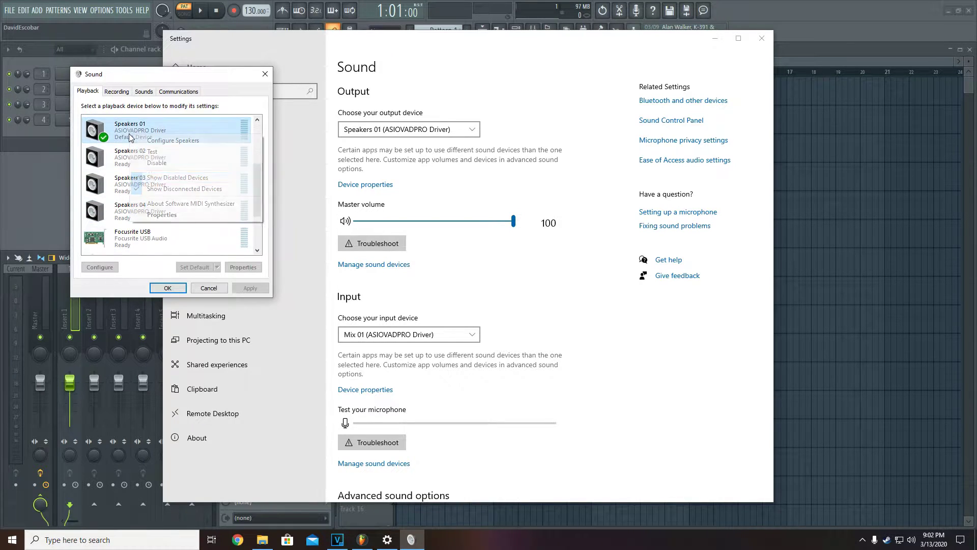
pyautogui.click(167, 216)
pyautogui.click(187, 130)
pyautogui.click(160, 130)
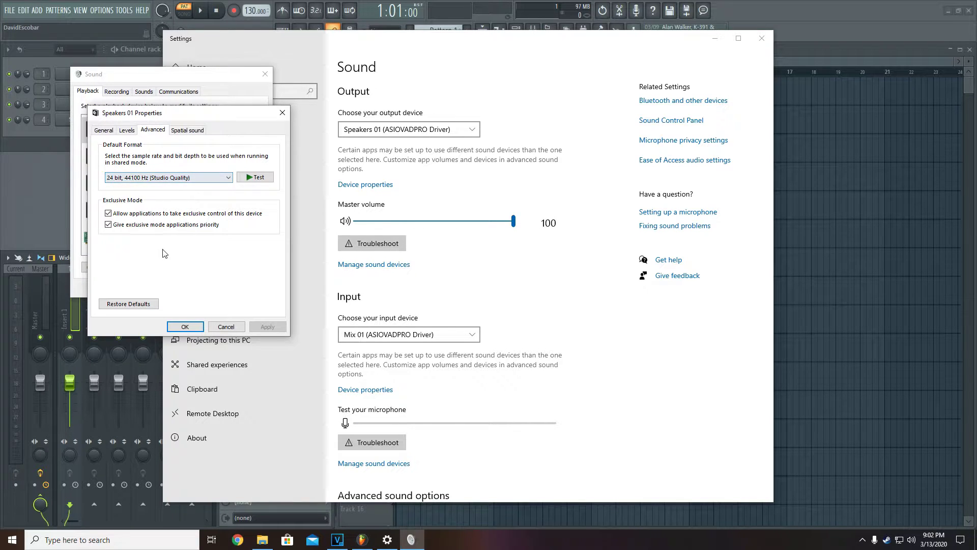
pyautogui.click(185, 326)
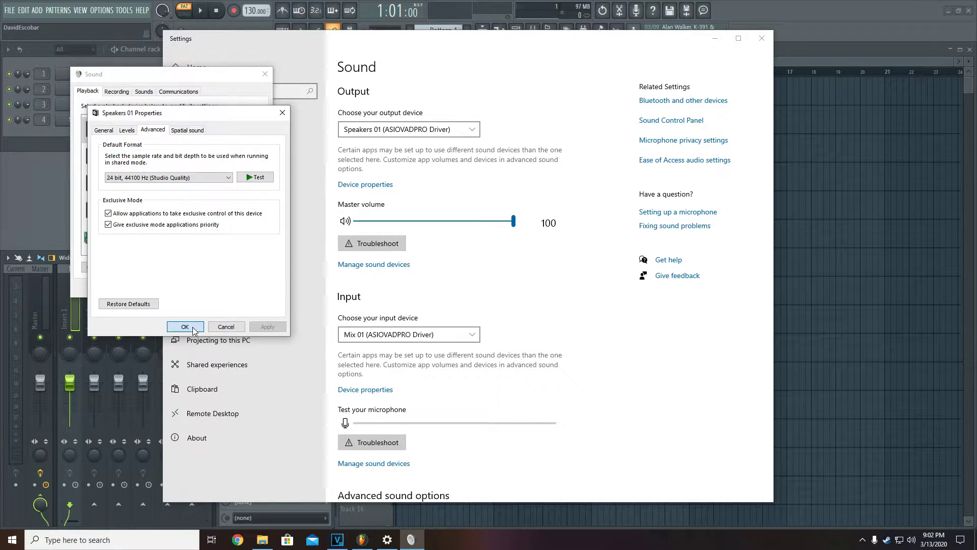
# Step: Confirm Mix 01 records as 2 channel, 24 bit, 44100 Hz, then close the sound windows
pyautogui.click(116, 91)
pyautogui.rightClick(127, 132)
pyautogui.click(158, 176)
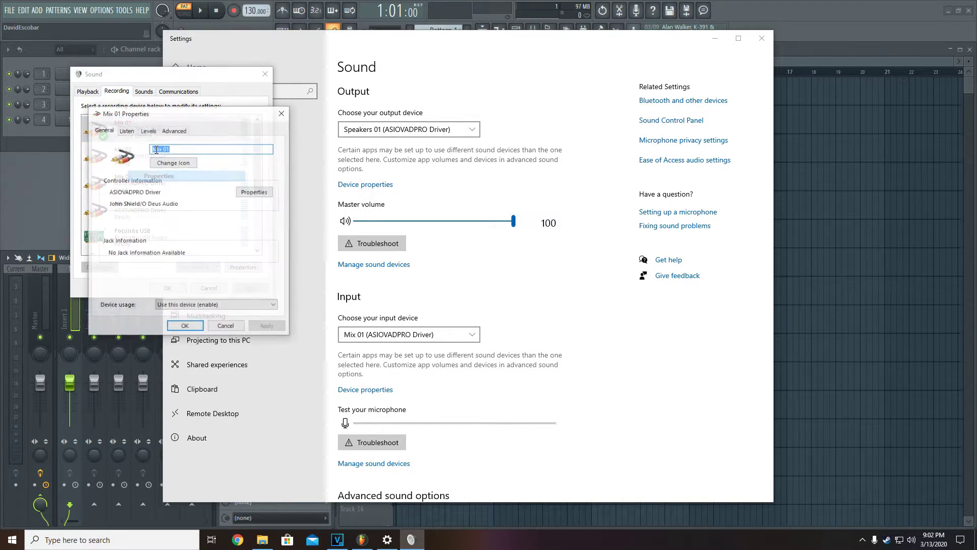
pyautogui.click(172, 130)
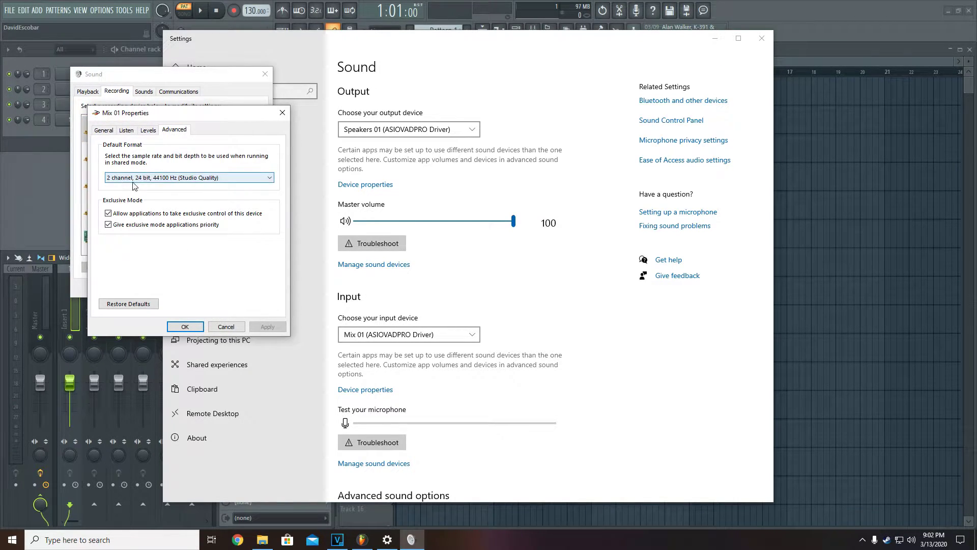
pyautogui.click(283, 113)
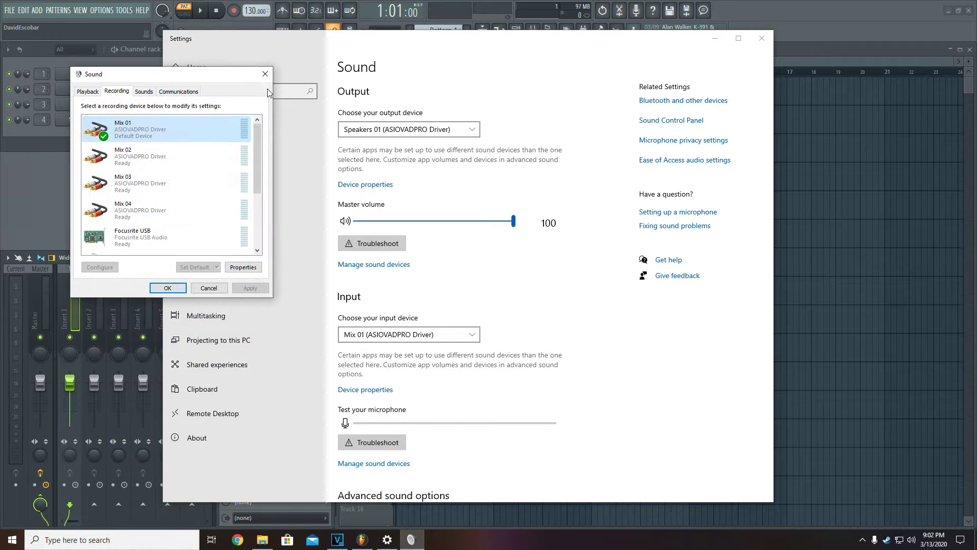
pyautogui.click(264, 74)
pyautogui.click(762, 38)
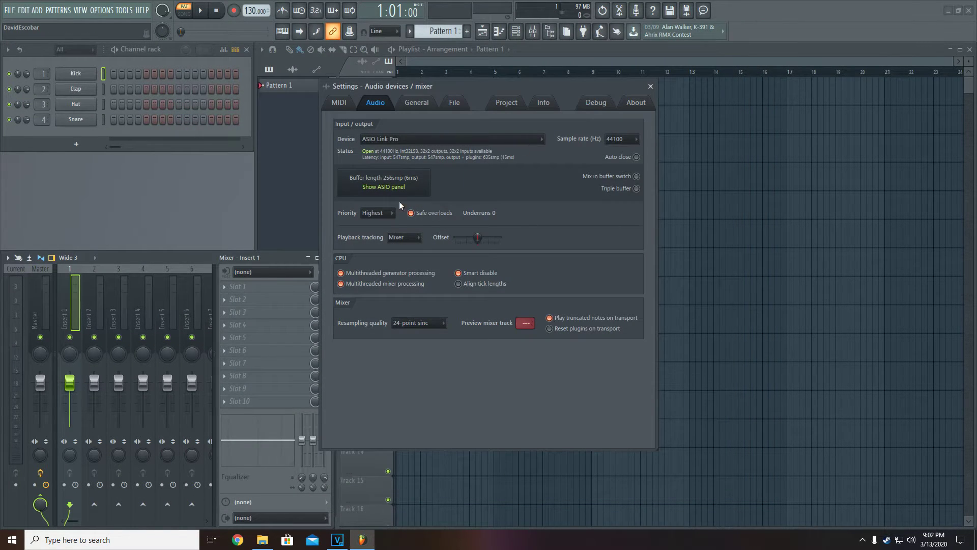
# Step: Open and close the ASIO Link Pro routing windows from the tray overflow
pyautogui.click(863, 539)
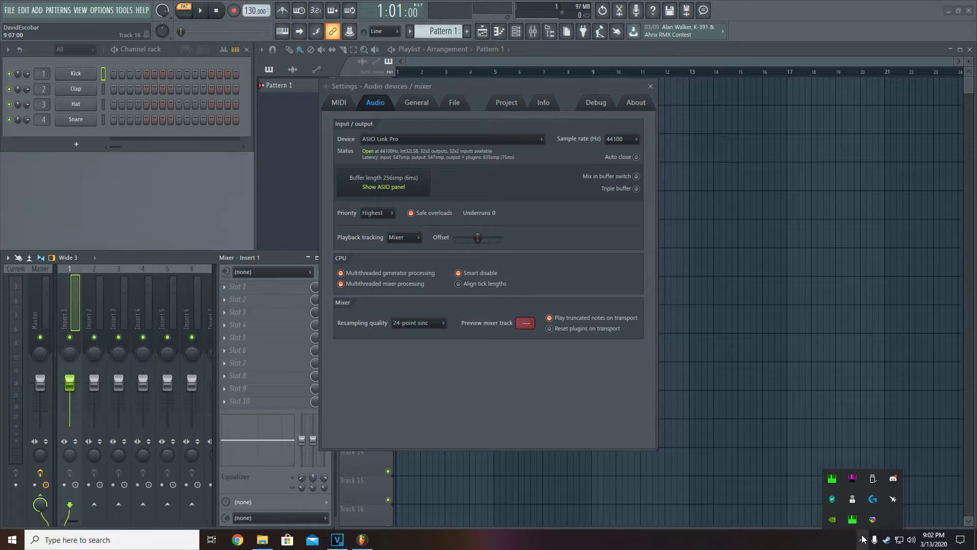
pyautogui.click(853, 519)
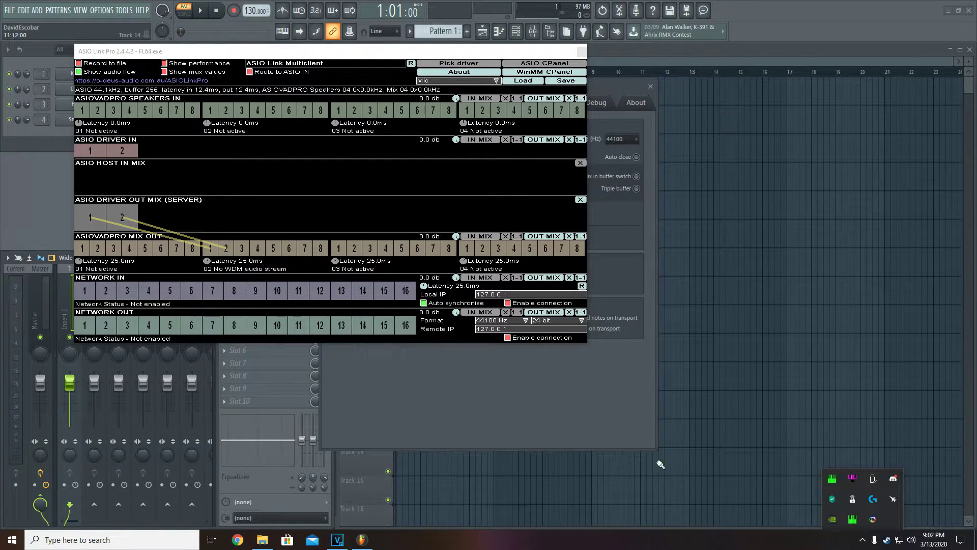
pyautogui.click(851, 517)
pyautogui.click(852, 518)
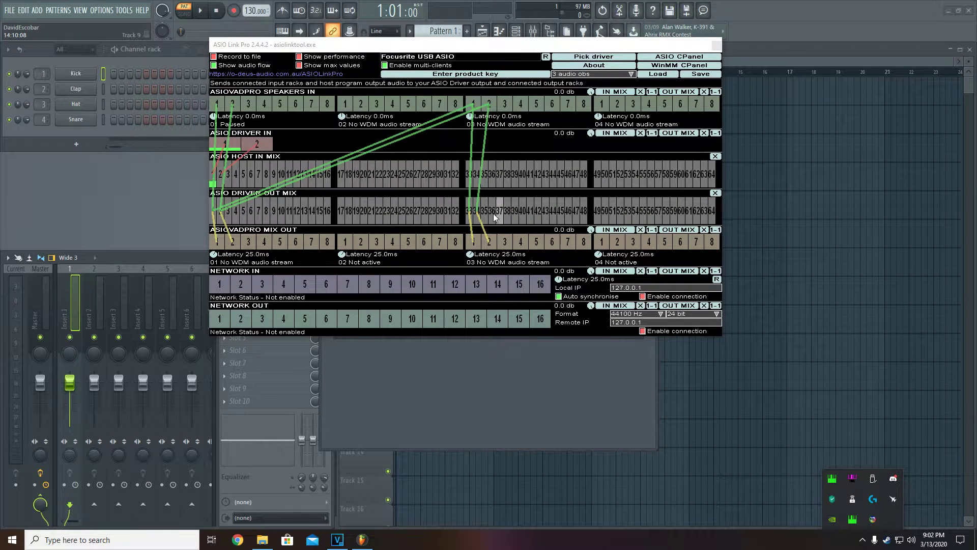
pyautogui.click(827, 476)
# Step: Compare standalone and FL Studio routing alongside ASIO Link Pro Tool settings, then close all windows
pyautogui.click(852, 478)
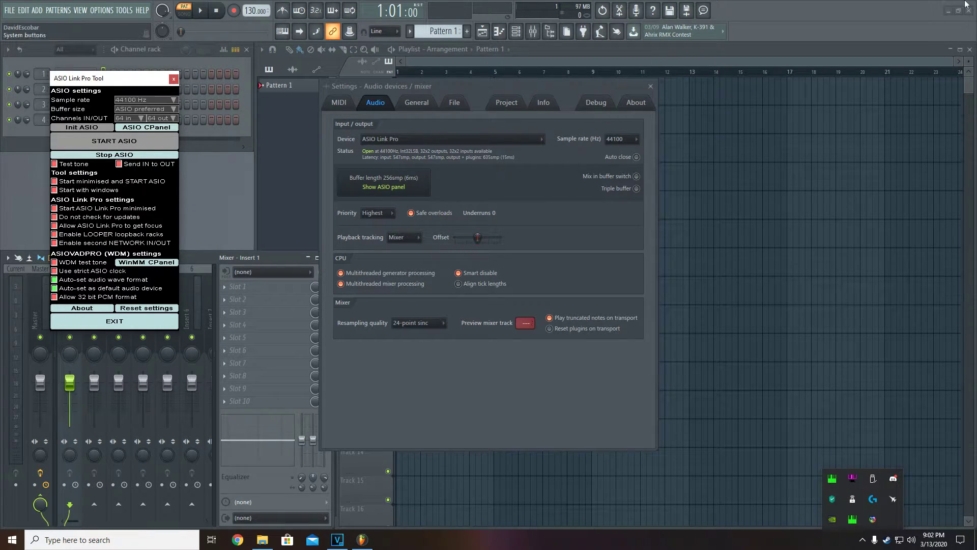
pyautogui.click(863, 540)
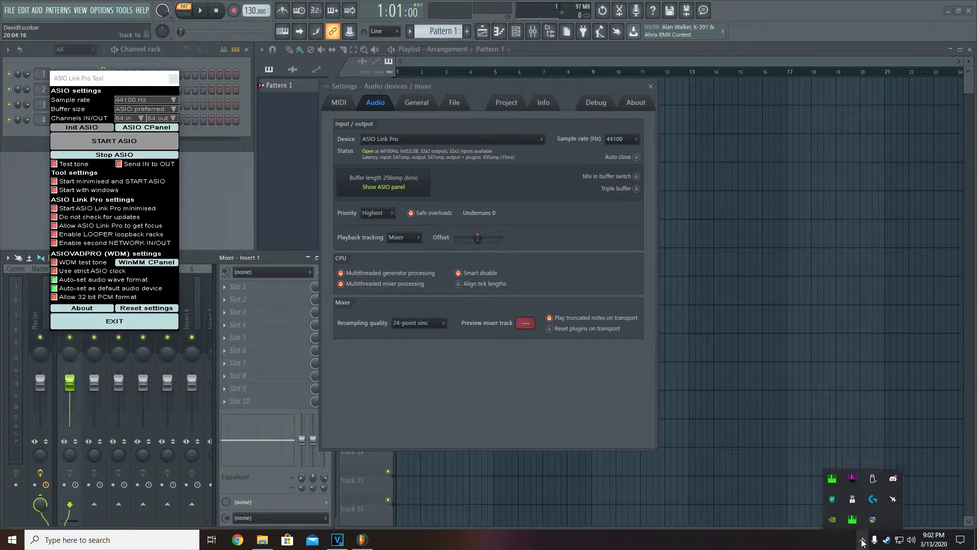
pyautogui.click(853, 520)
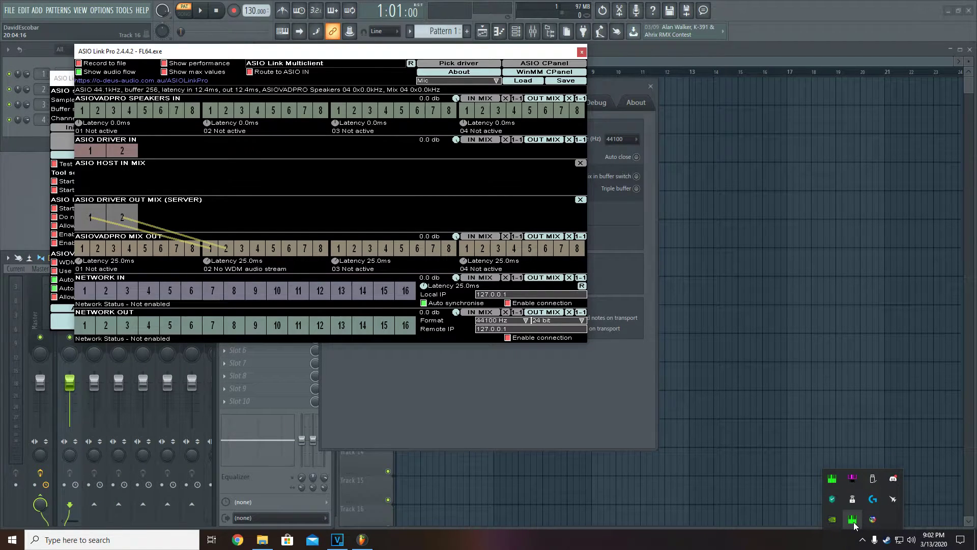
pyautogui.click(853, 521)
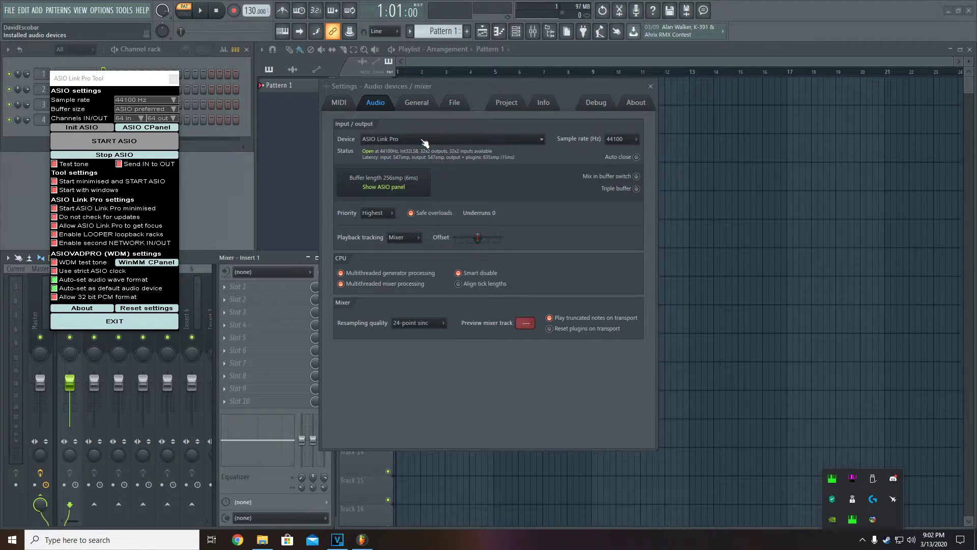
pyautogui.click(827, 479)
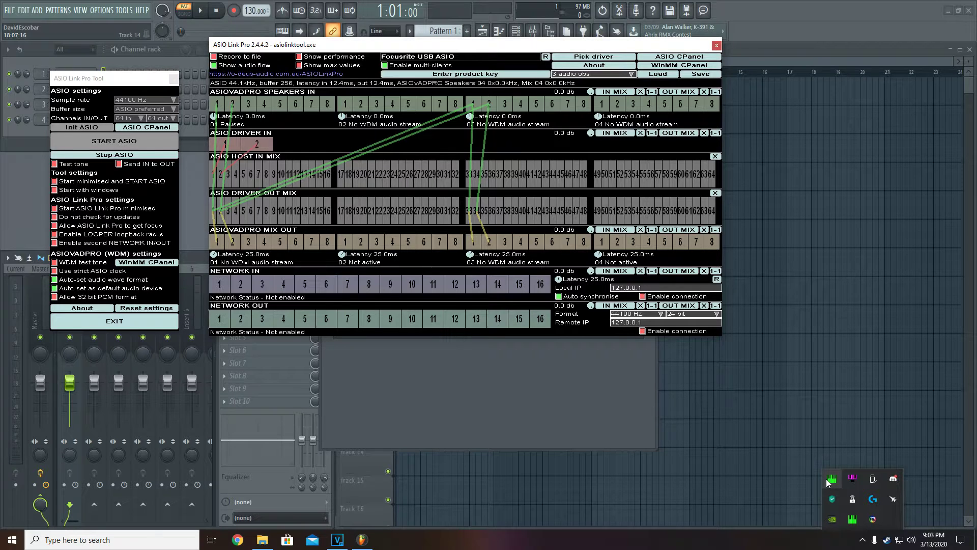
pyautogui.click(827, 479)
pyautogui.click(854, 517)
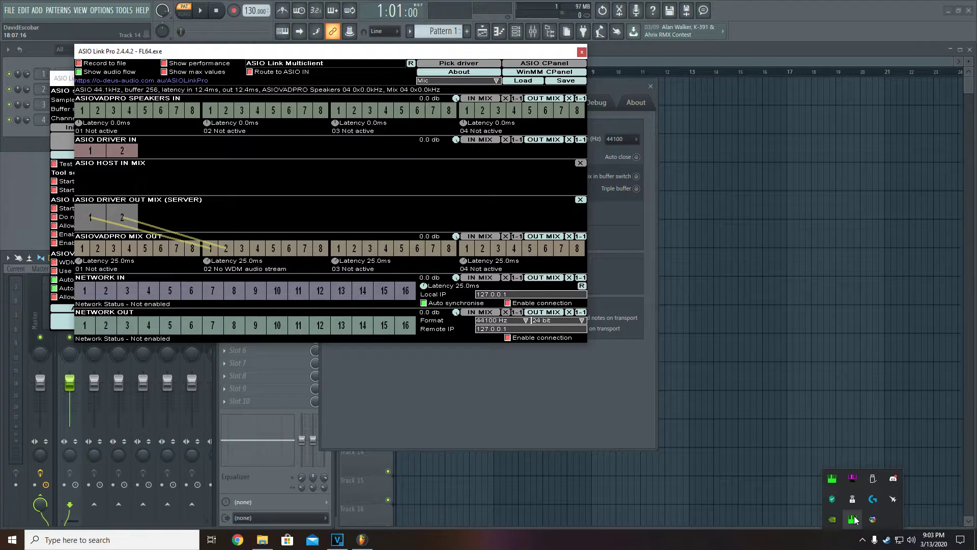
pyautogui.click(854, 519)
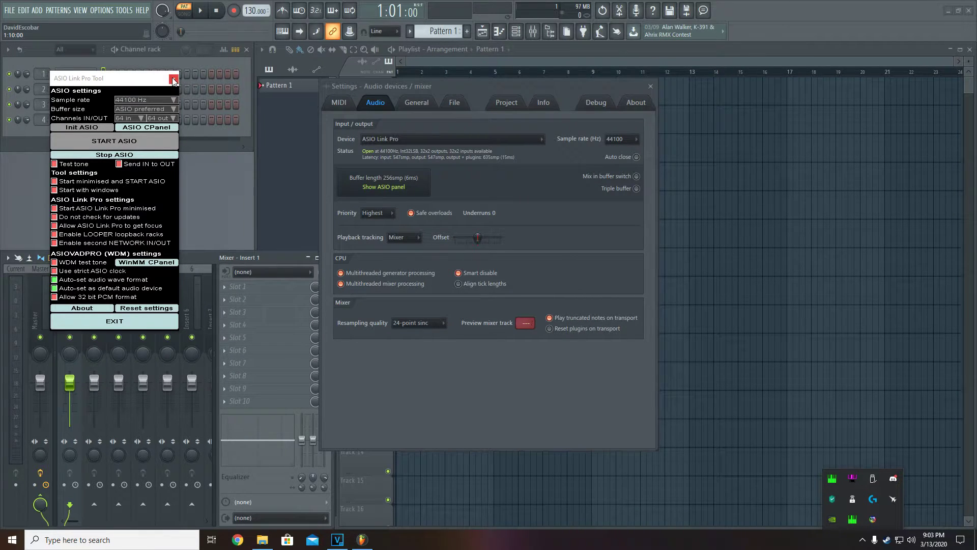
pyautogui.click(174, 81)
# Step: Close FL Studio's audio settings and set mixer Insert 1's input to LinkIn1
pyautogui.click(652, 86)
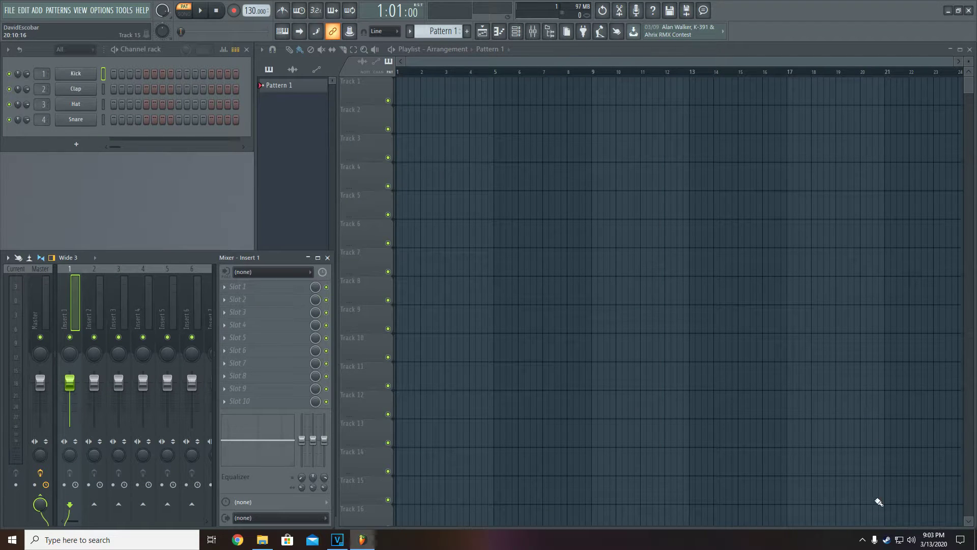
pyautogui.click(863, 540)
pyautogui.click(864, 544)
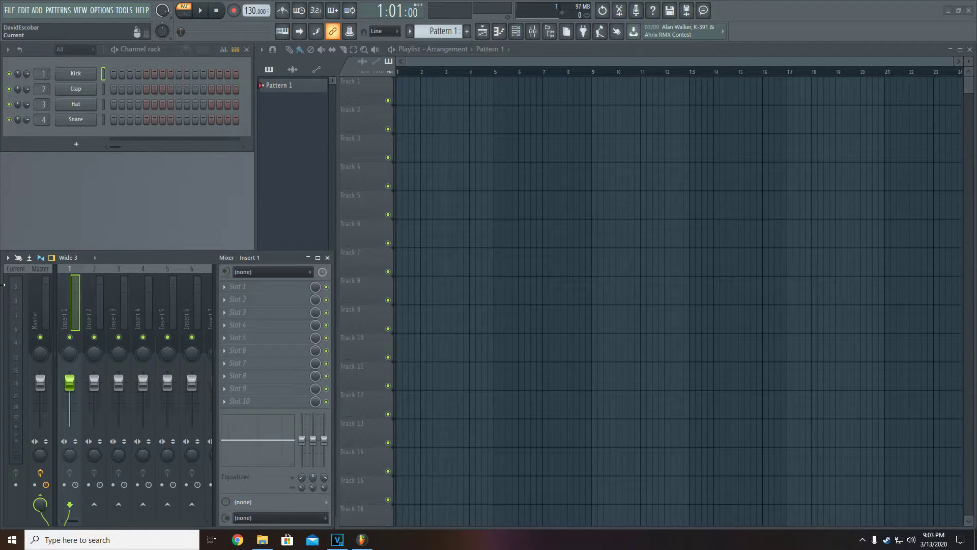
pyautogui.click(251, 273)
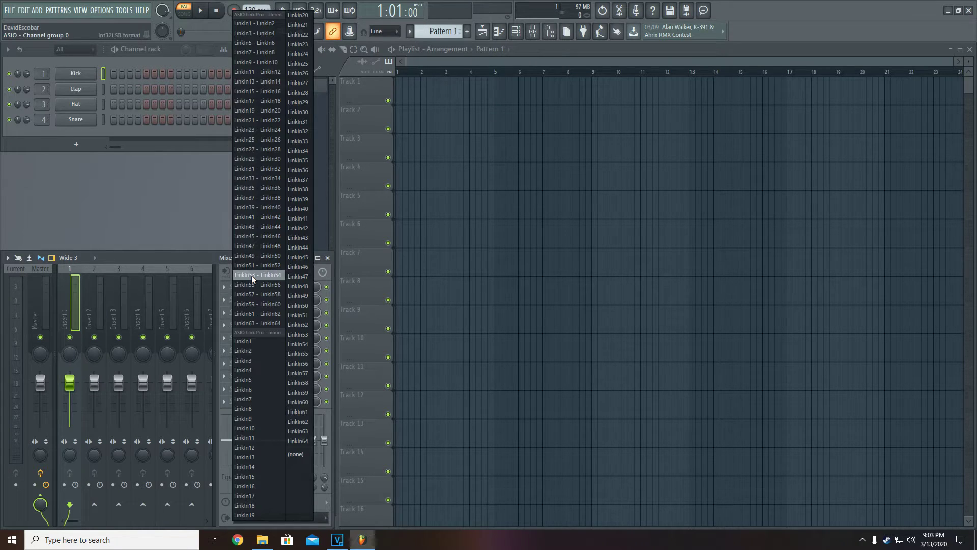
pyautogui.click(254, 340)
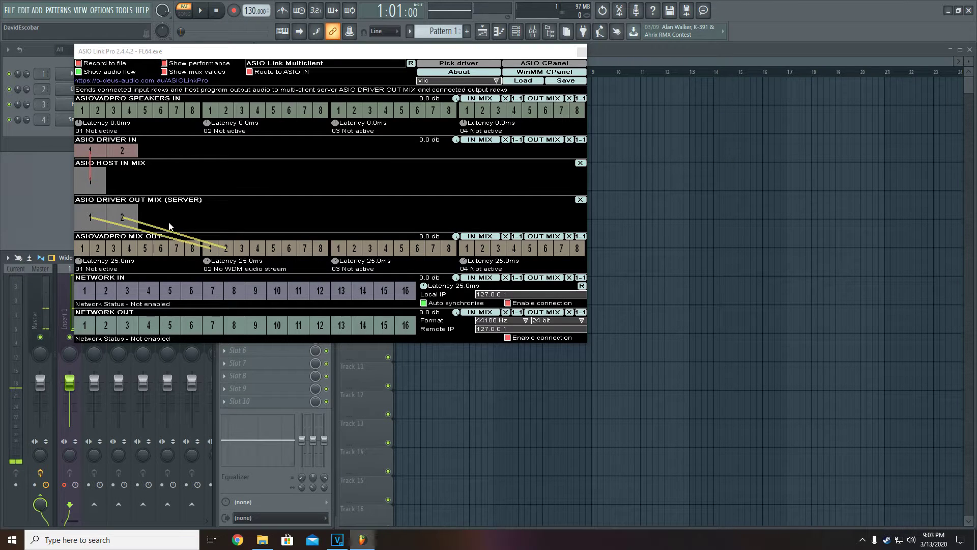
# Step: Toggle ASIO Link Pro to Profile 2 and back to Mic, then move its window right
pyautogui.click(459, 80)
pyautogui.click(451, 89)
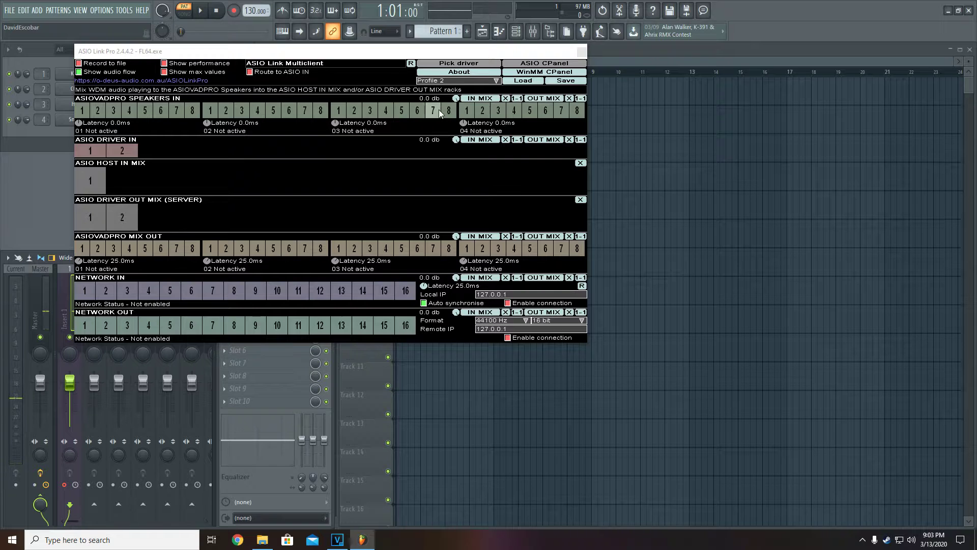
pyautogui.click(454, 84)
pyautogui.click(430, 81)
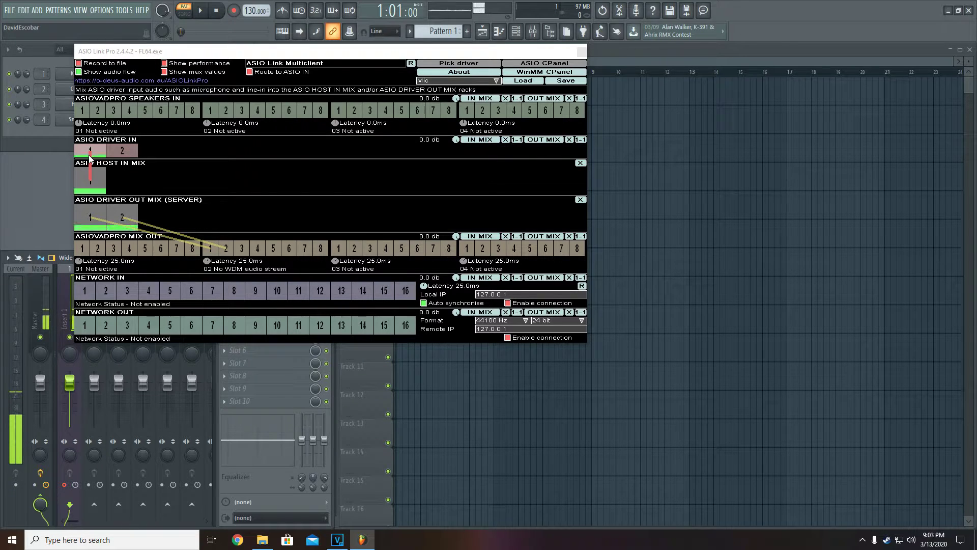
pyautogui.moveTo(283, 56); pyautogui.dragTo(579, 41)
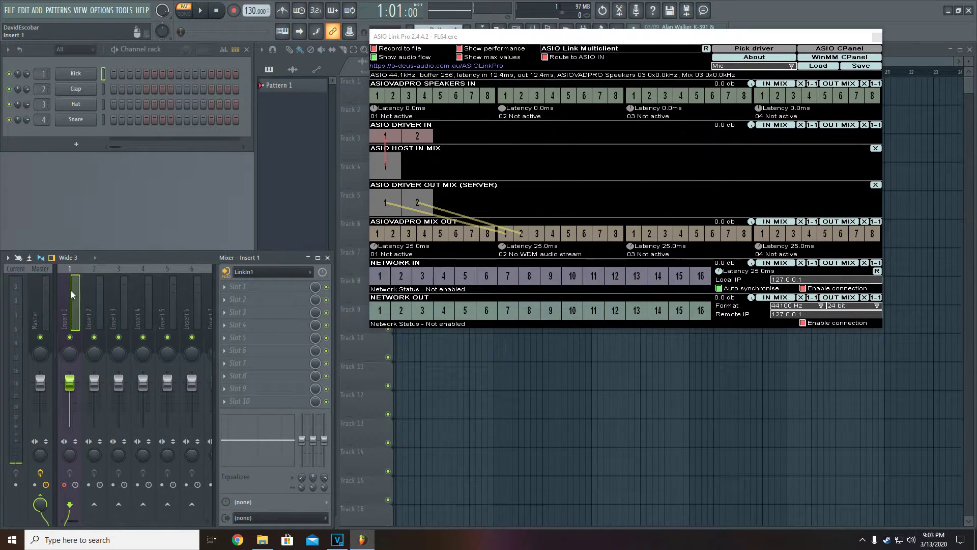
# Step: Recheck Insert 1's input list, keeping LinkIn1 selected
pyautogui.click(249, 274)
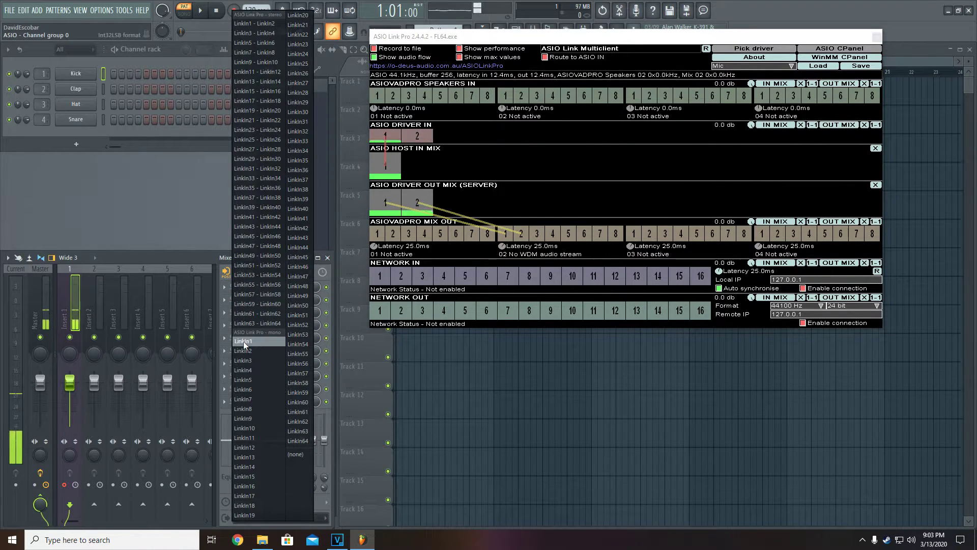
pyautogui.click(185, 216)
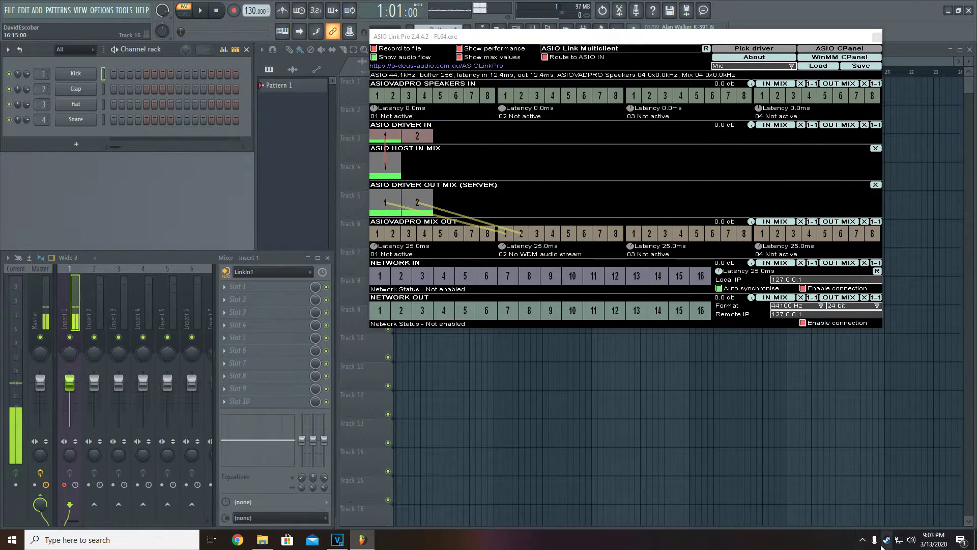
pyautogui.click(864, 541)
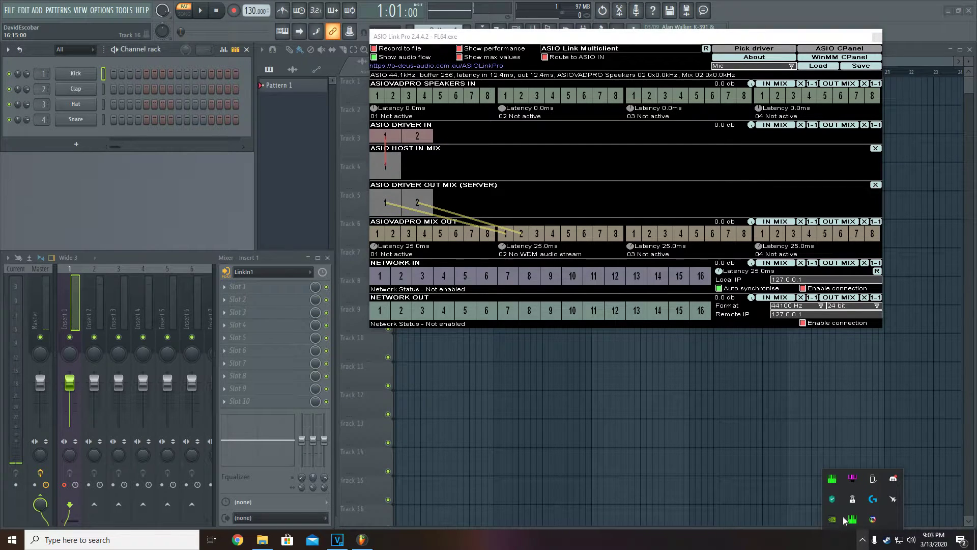
pyautogui.click(206, 175)
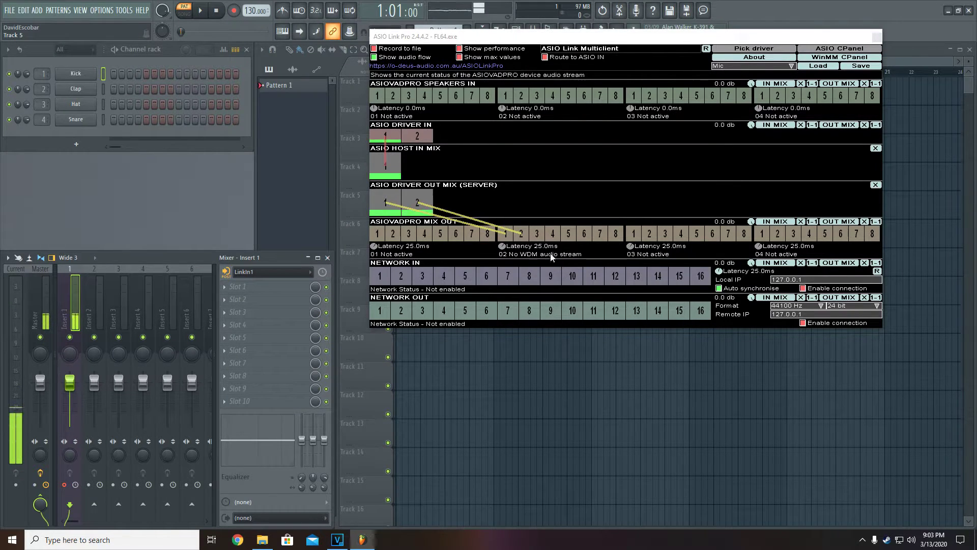
# Step: Open the classic Sound control panel, move it right, and close the Windows sound settings
pyautogui.rightClick(911, 542)
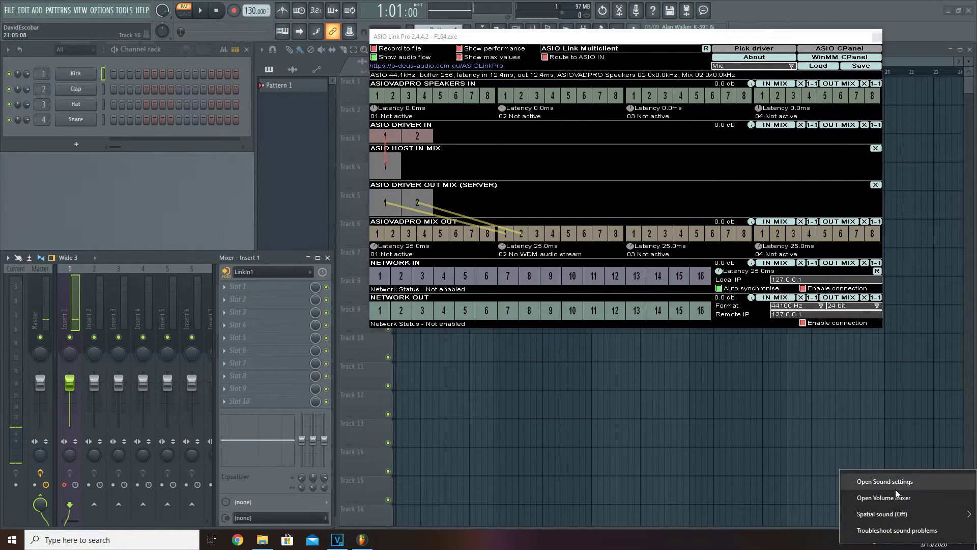
pyautogui.click(897, 481)
pyautogui.click(878, 37)
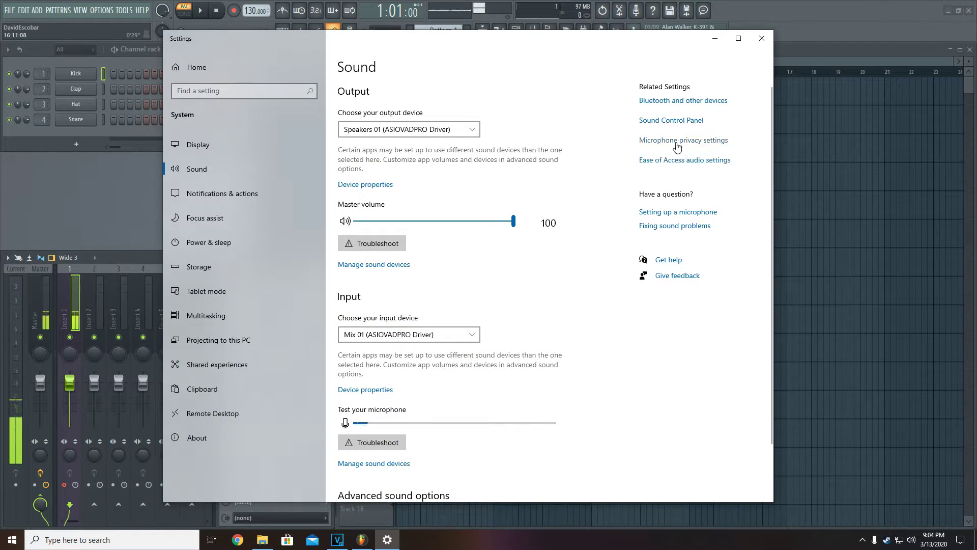
pyautogui.click(643, 121)
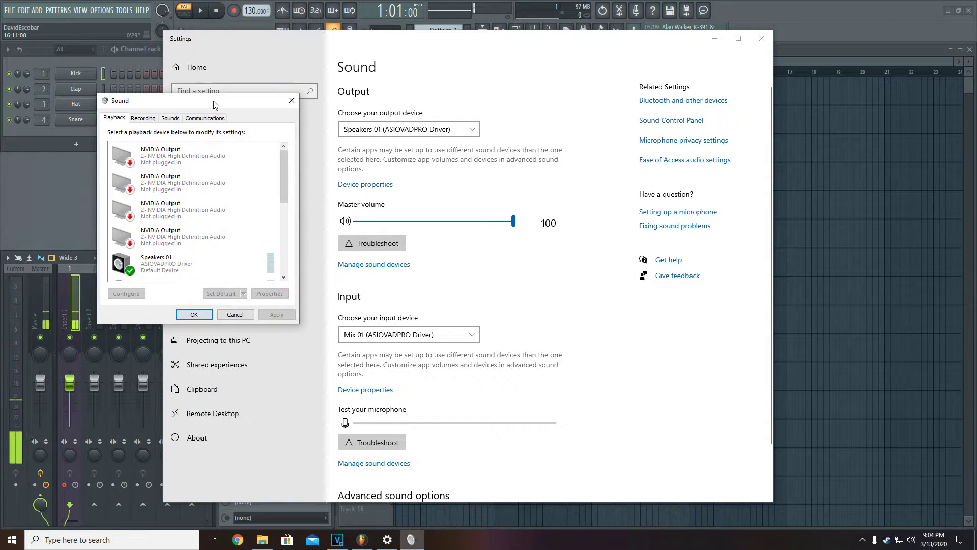
pyautogui.moveTo(214, 105); pyautogui.dragTo(848, 42)
pyautogui.click(748, 40)
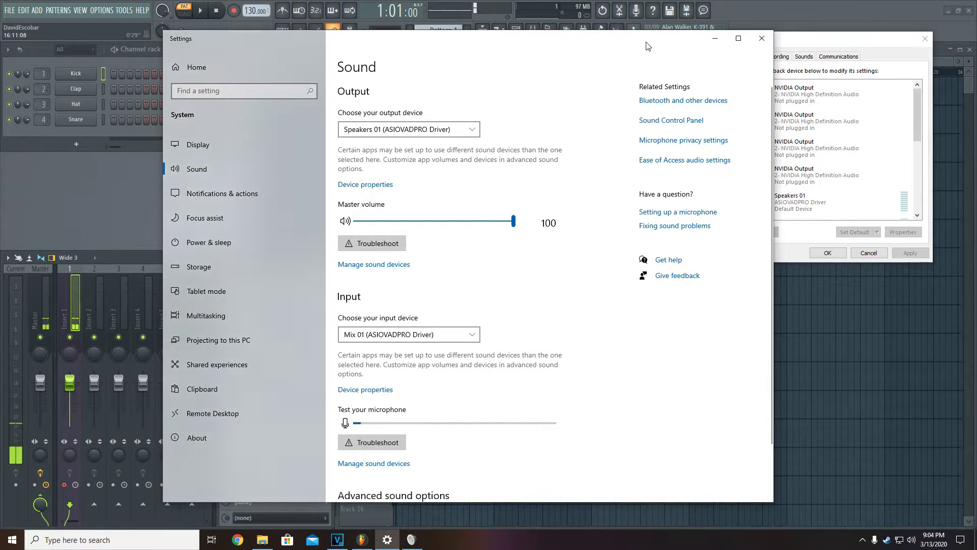
pyautogui.click(762, 39)
# Step: Look through the playback devices, ending on the Recording list with Mix 01–04 and Focusrite USB
pyautogui.click(777, 56)
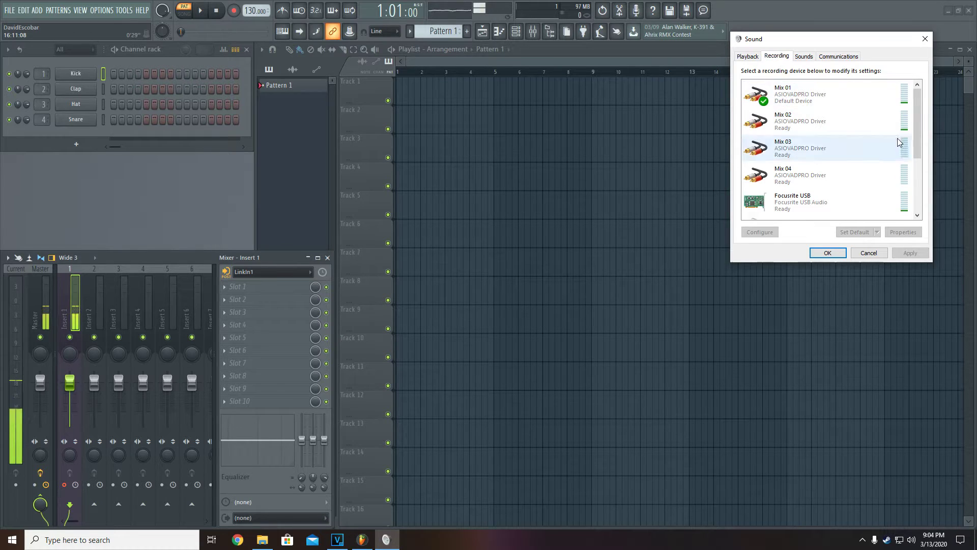
pyautogui.click(755, 59)
pyautogui.scroll(-1, 830, 163)
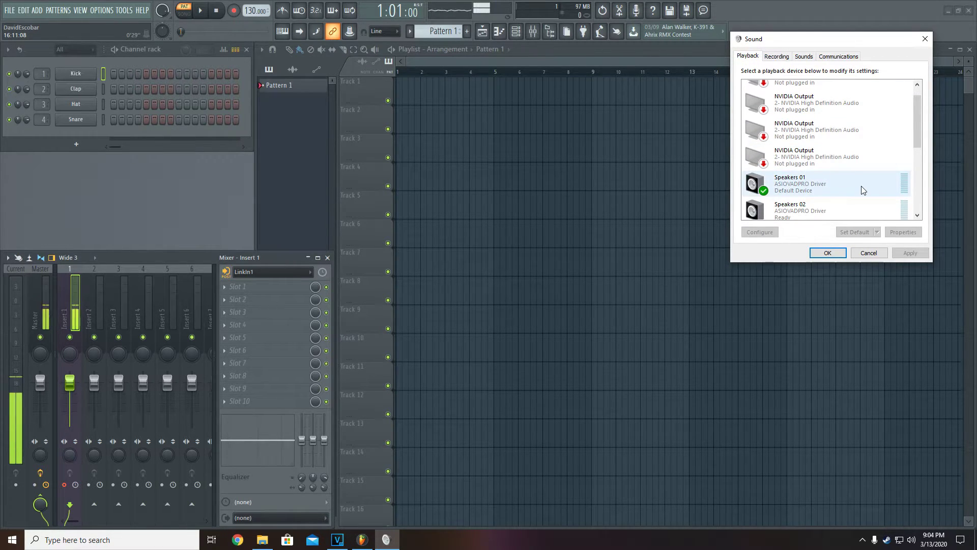
pyautogui.click(776, 56)
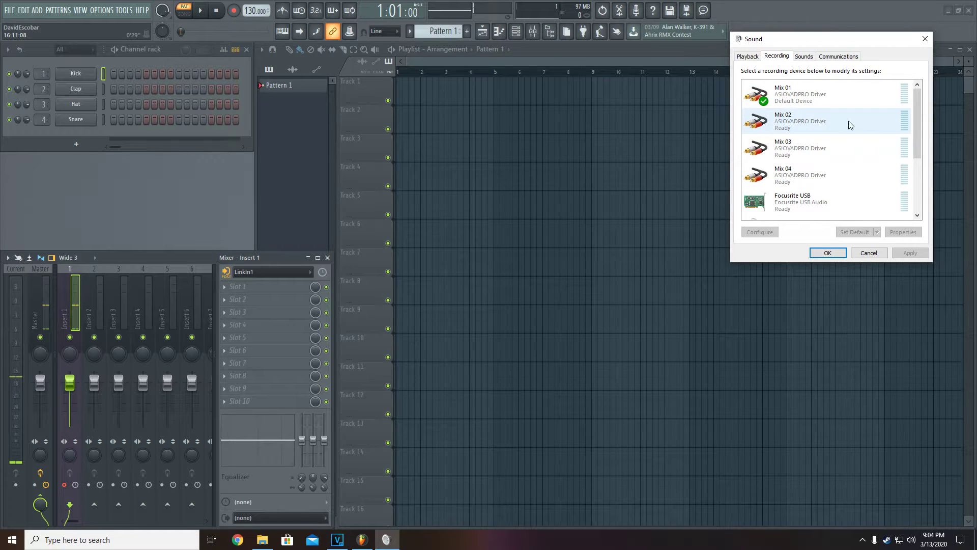
# Step: Check routing in the ASIO Link Pro windows from the tray, close it, and minimise FL Studio
pyautogui.click(863, 539)
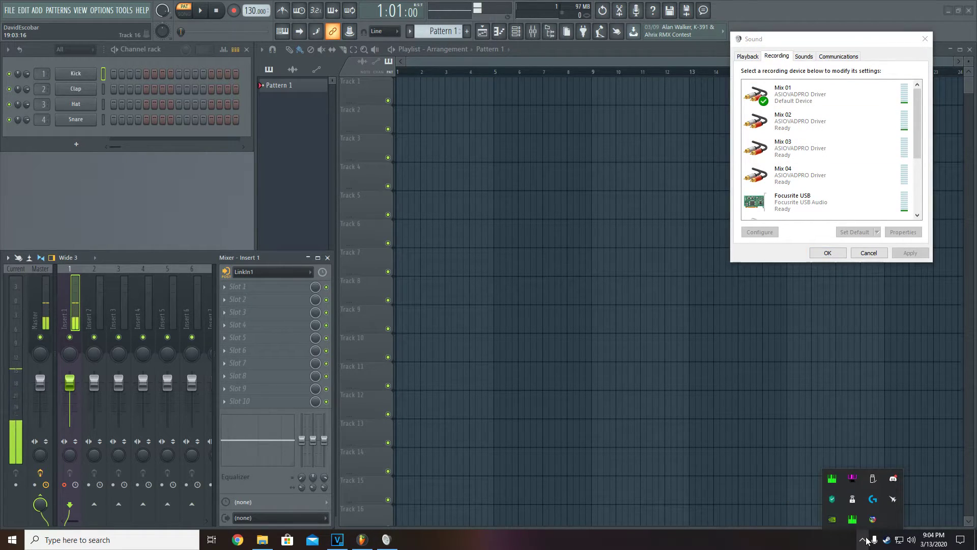
pyautogui.click(853, 480)
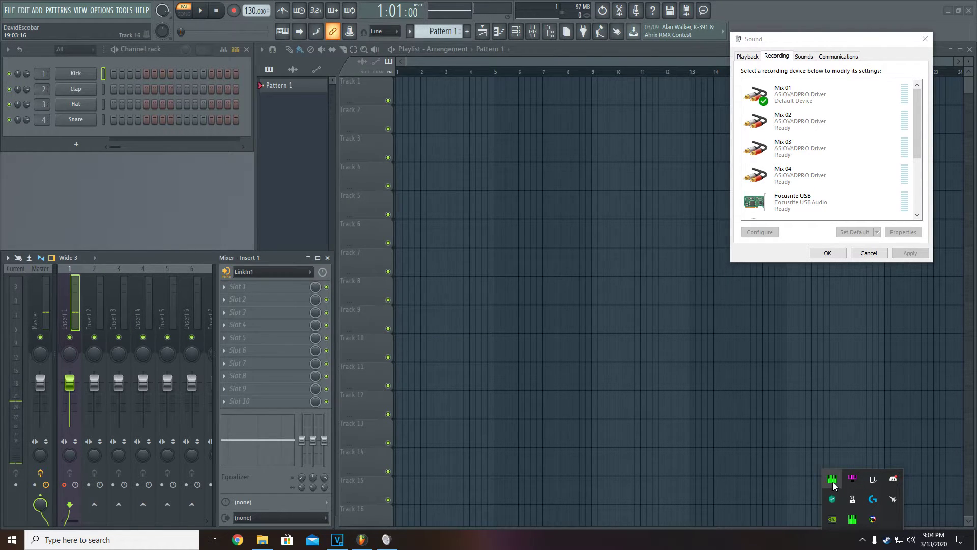
pyautogui.click(832, 481)
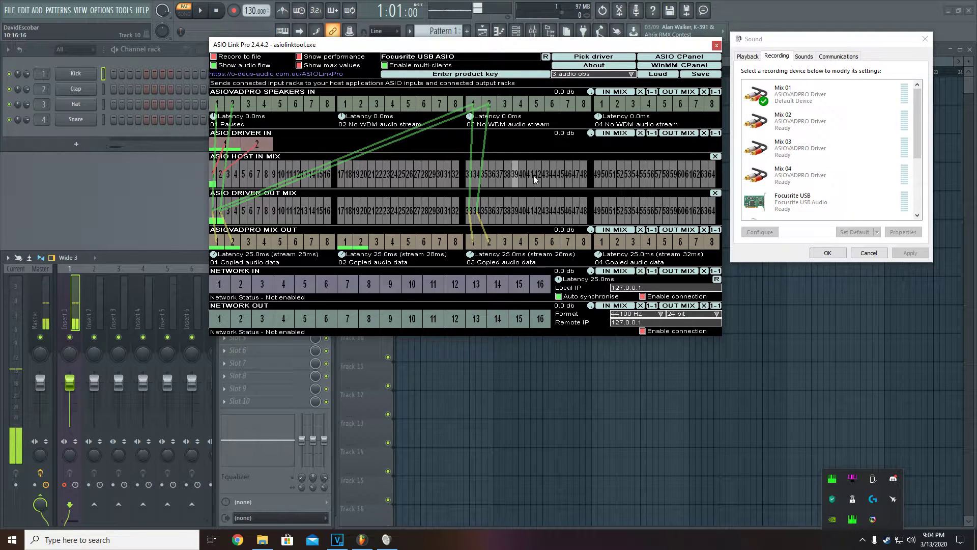
pyautogui.click(853, 521)
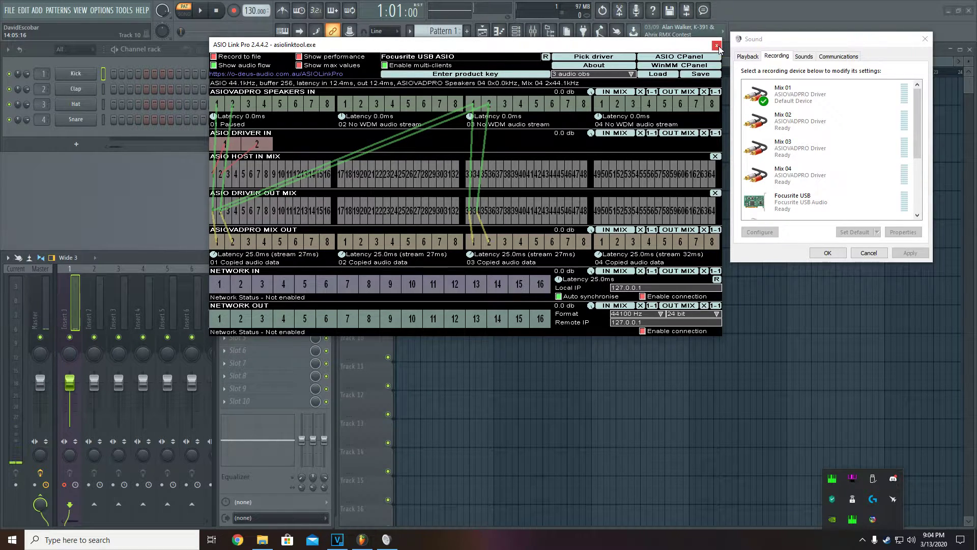
pyautogui.click(717, 46)
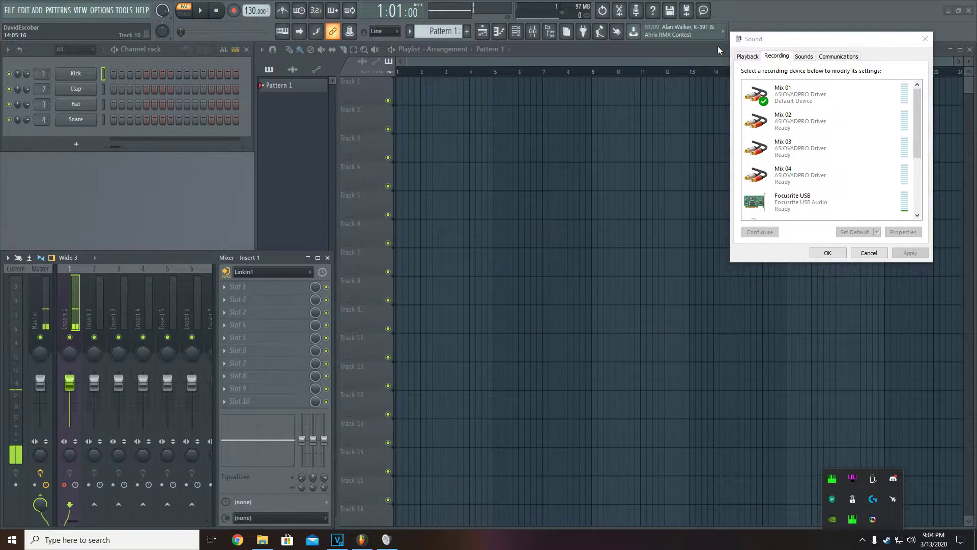
pyautogui.click(948, 12)
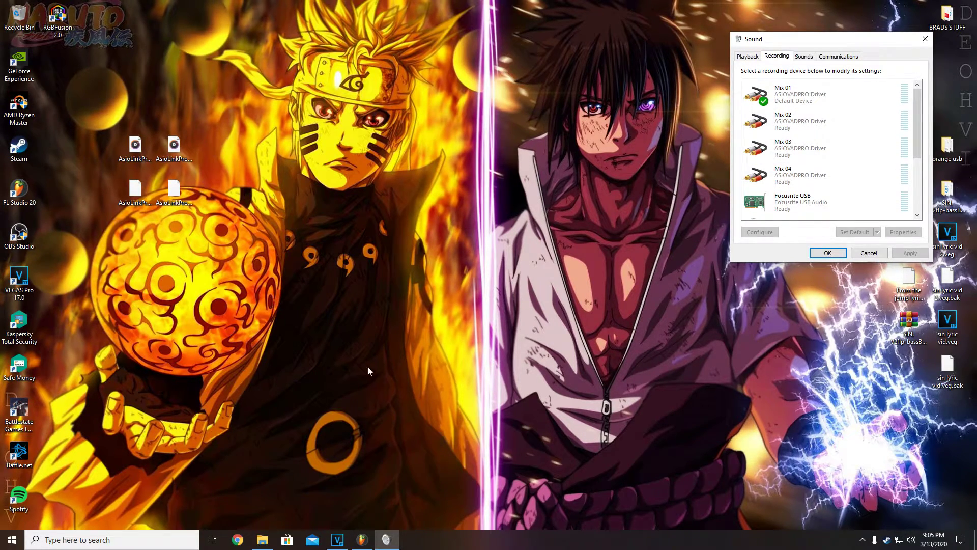
# Step: Launch OBS Studio from the desktop, approve the UAC prompt, minimise it, and bring up Discord
pyautogui.doubleClick(19, 233)
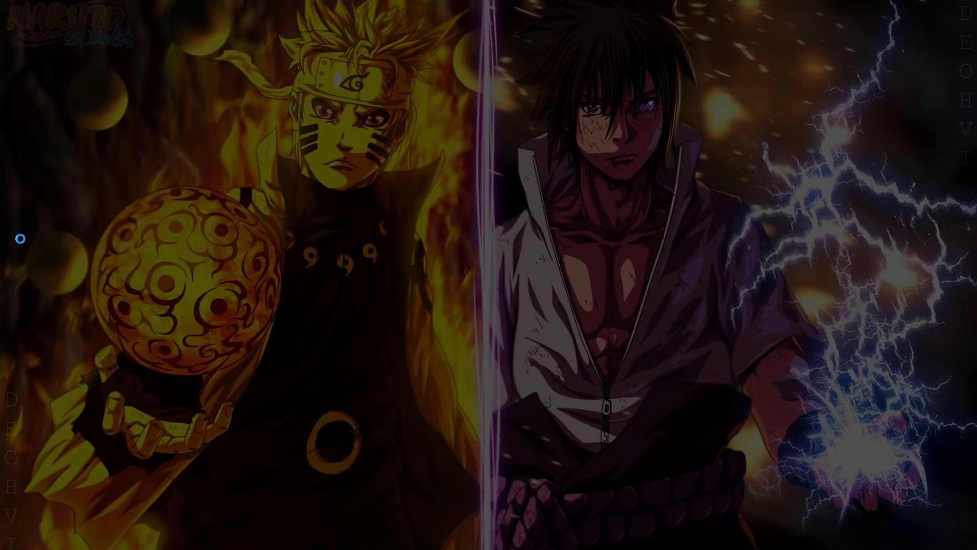
pyautogui.click(425, 335)
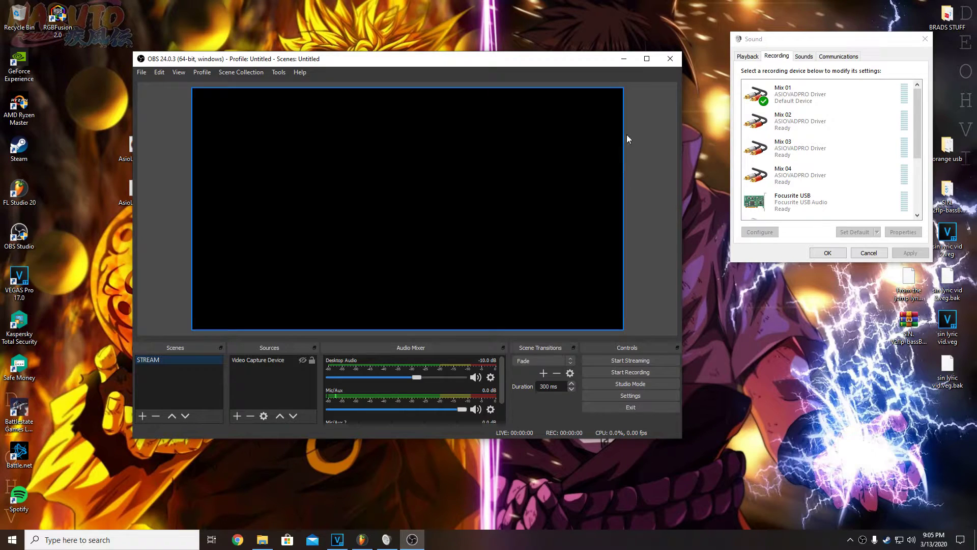
pyautogui.click(624, 58)
pyautogui.click(849, 544)
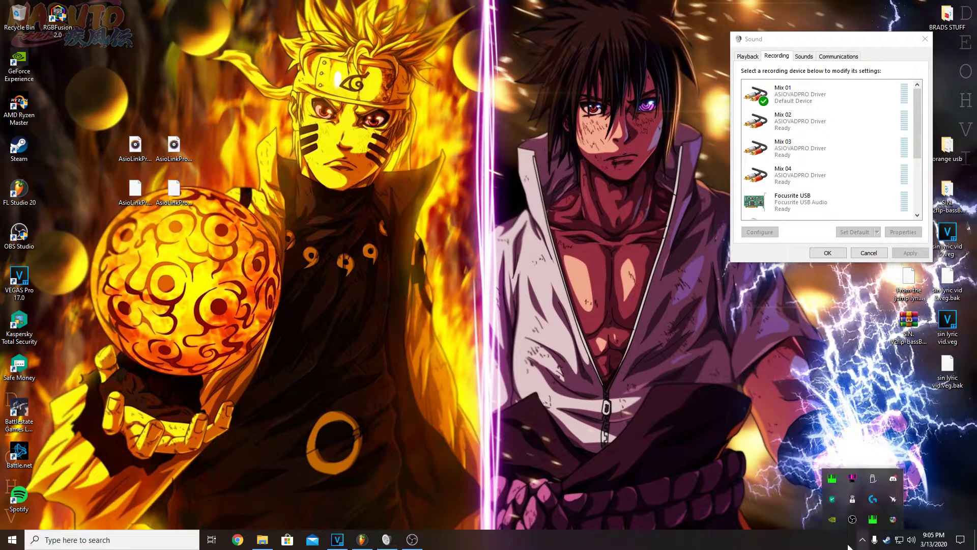
pyautogui.click(894, 478)
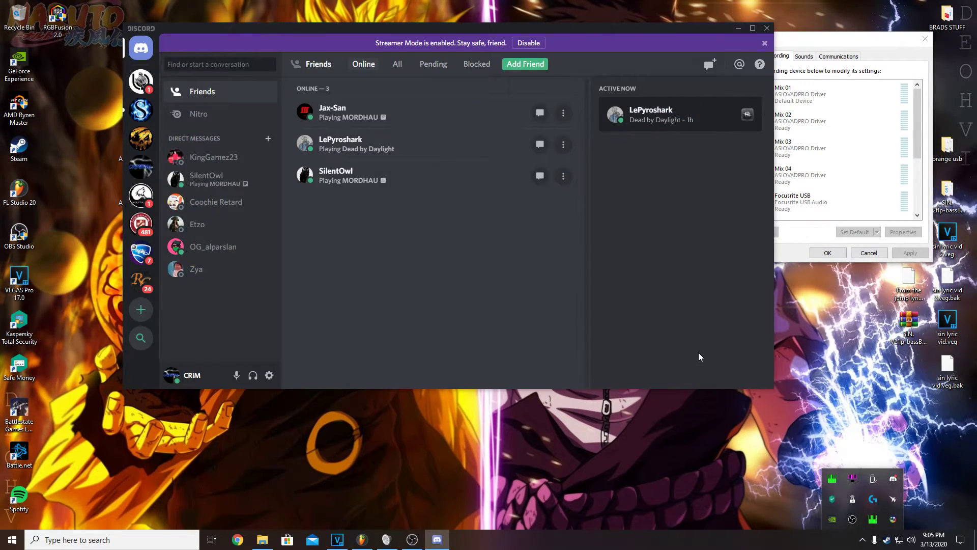
# Step: Set Discord's voice input to Mix 02 and output to Speakers 03 (ASIOVADPRO Driver)
pyautogui.click(269, 375)
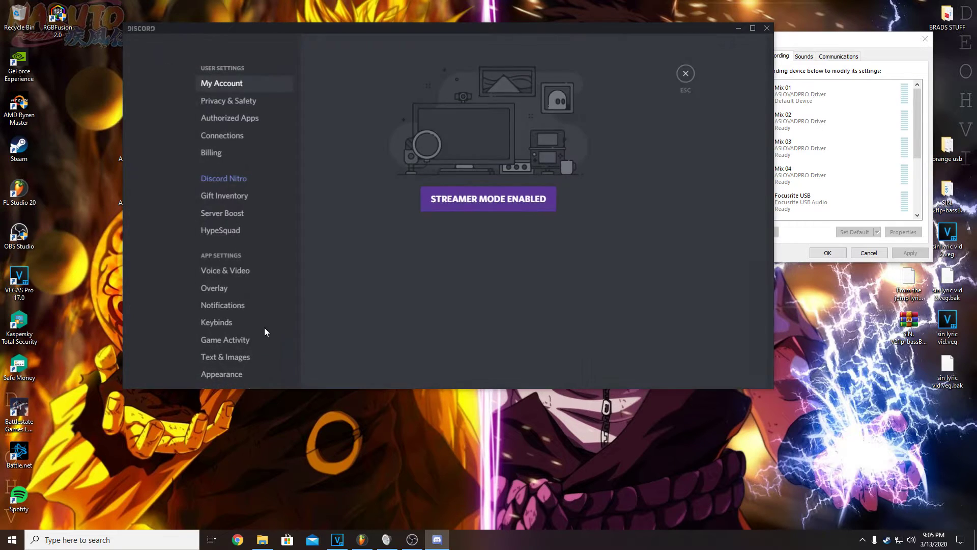
pyautogui.click(230, 273)
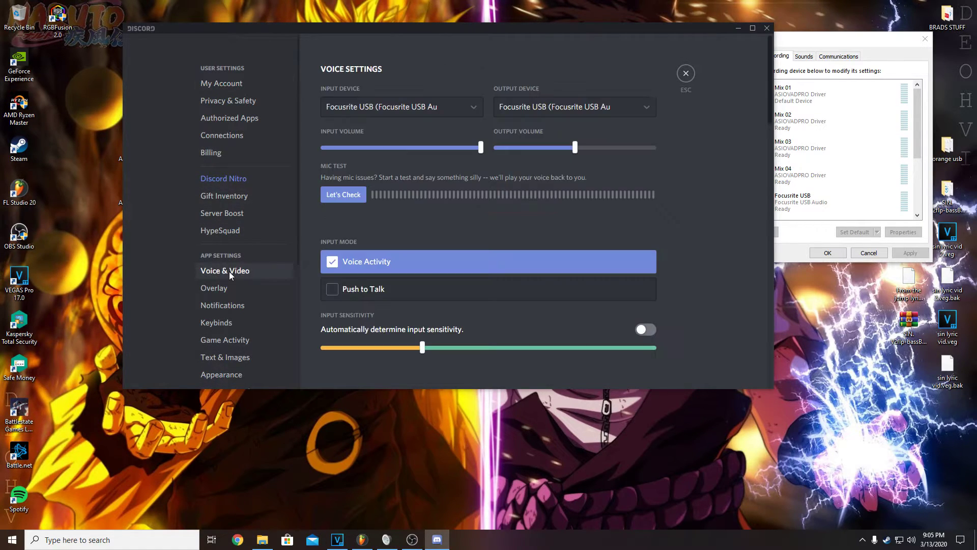
pyautogui.click(414, 111)
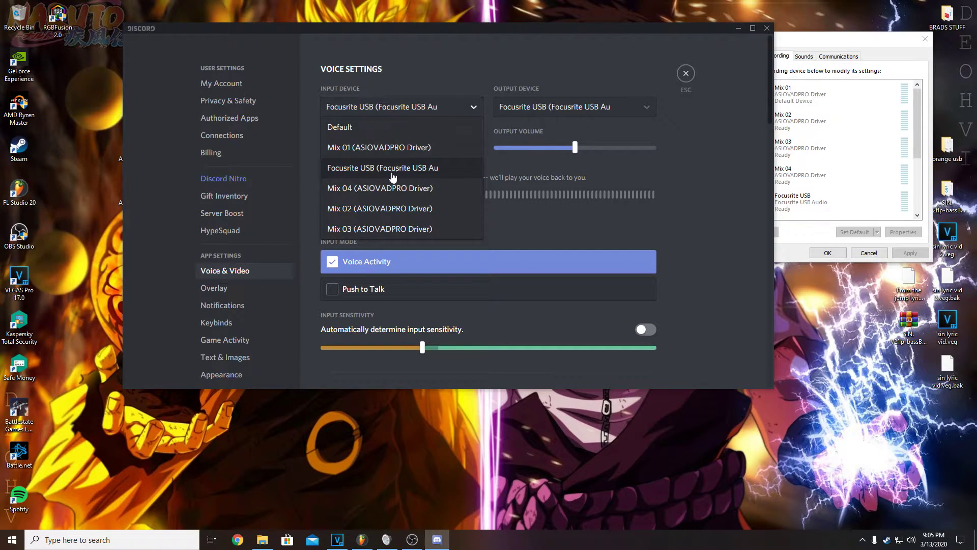
pyautogui.click(377, 210)
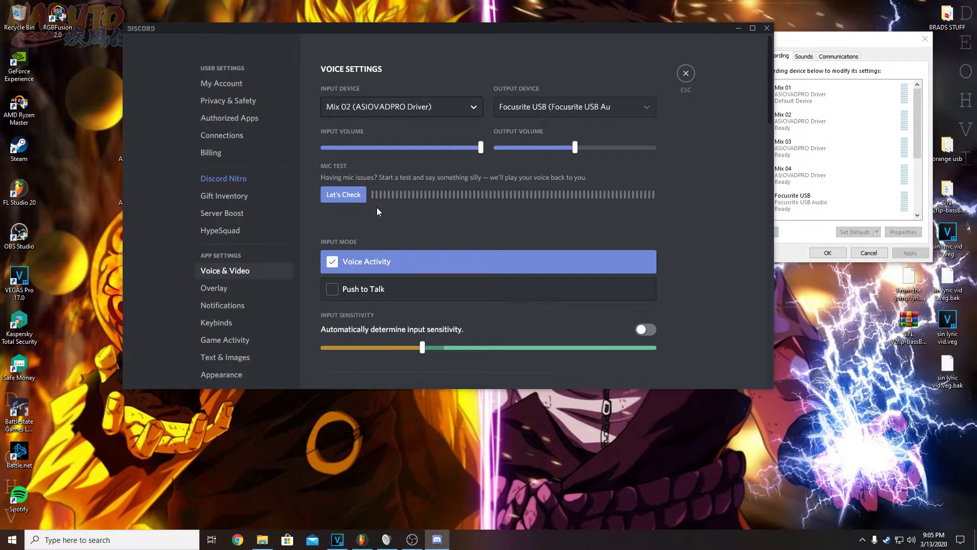
pyautogui.click(544, 106)
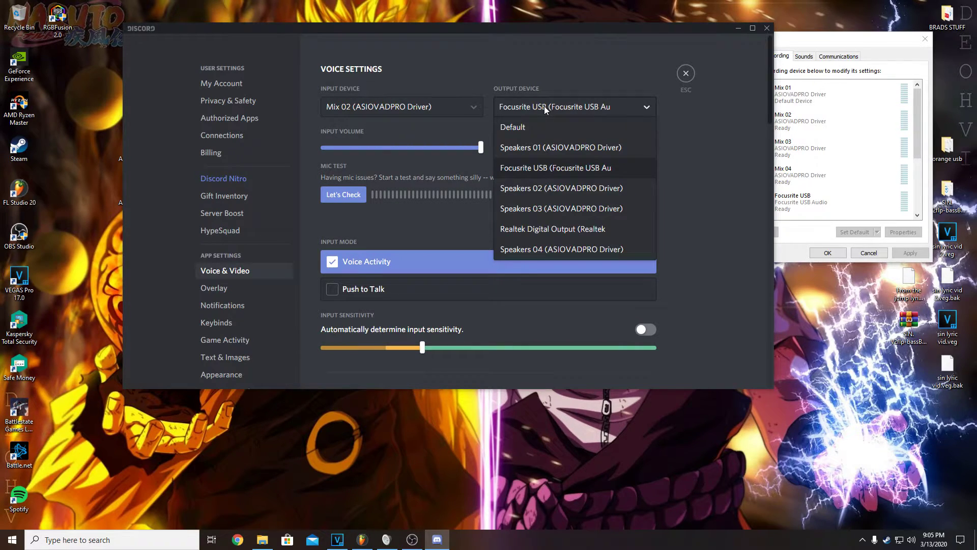
pyautogui.click(561, 209)
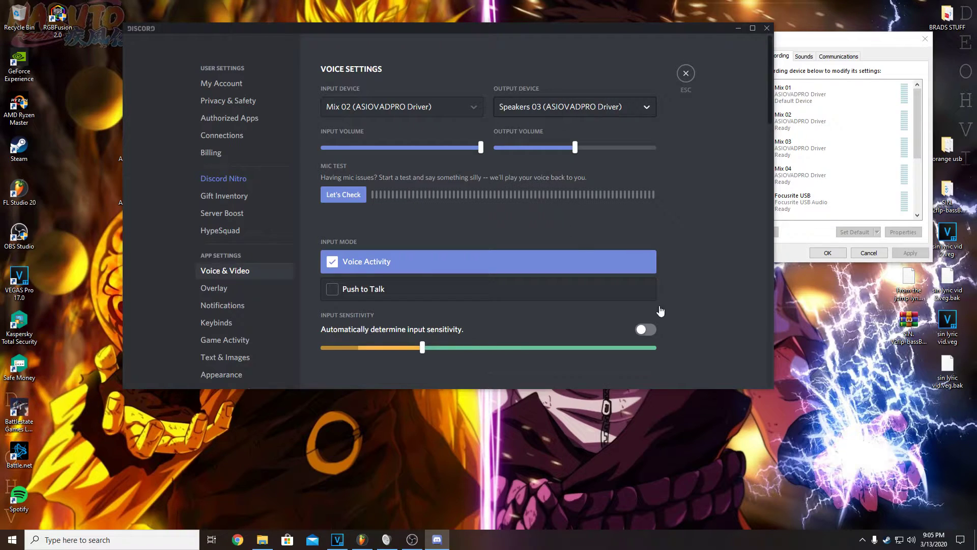
# Step: Check the ASIO Link Pro routing, then close Discord's settings, mute the mic and close Discord
pyautogui.click(862, 540)
pyautogui.click(873, 520)
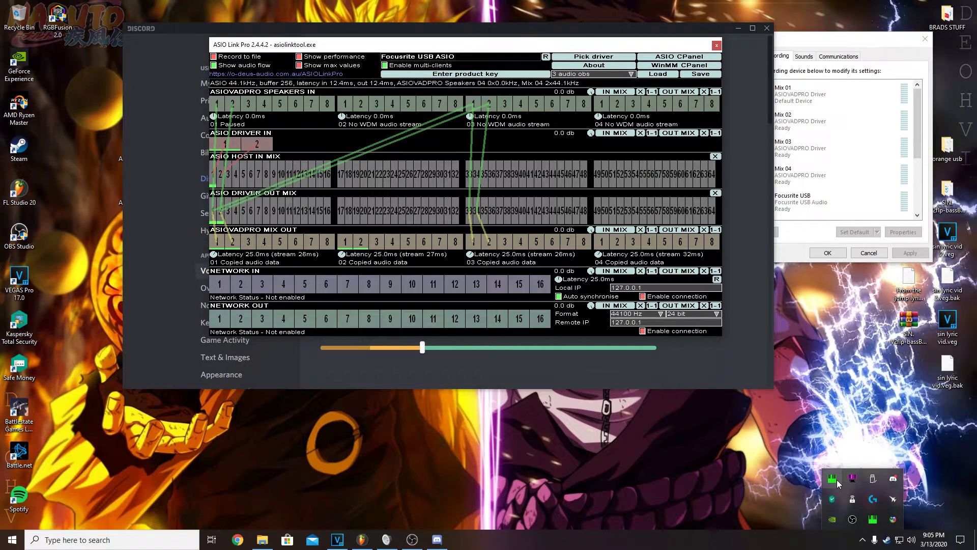
pyautogui.click(715, 45)
pyautogui.click(686, 73)
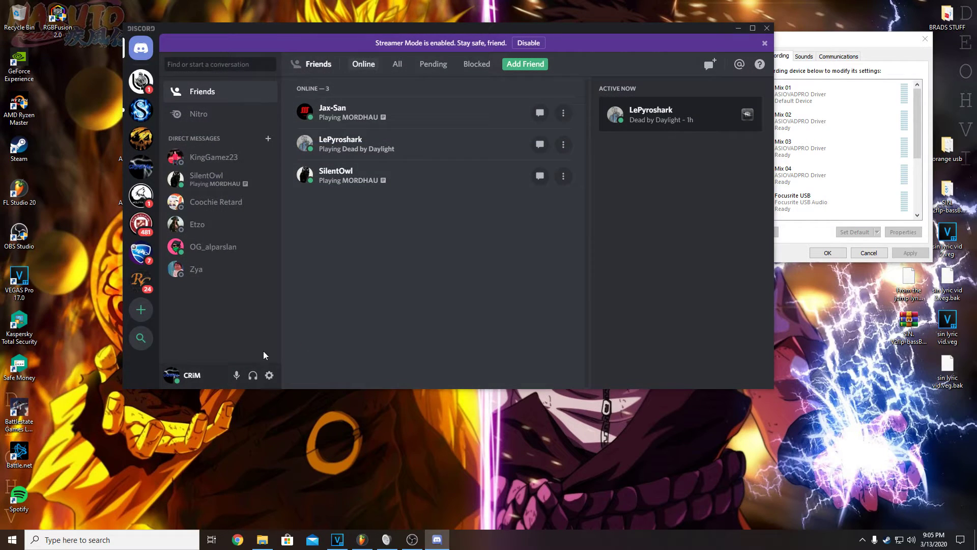
pyautogui.click(238, 377)
pyautogui.click(768, 29)
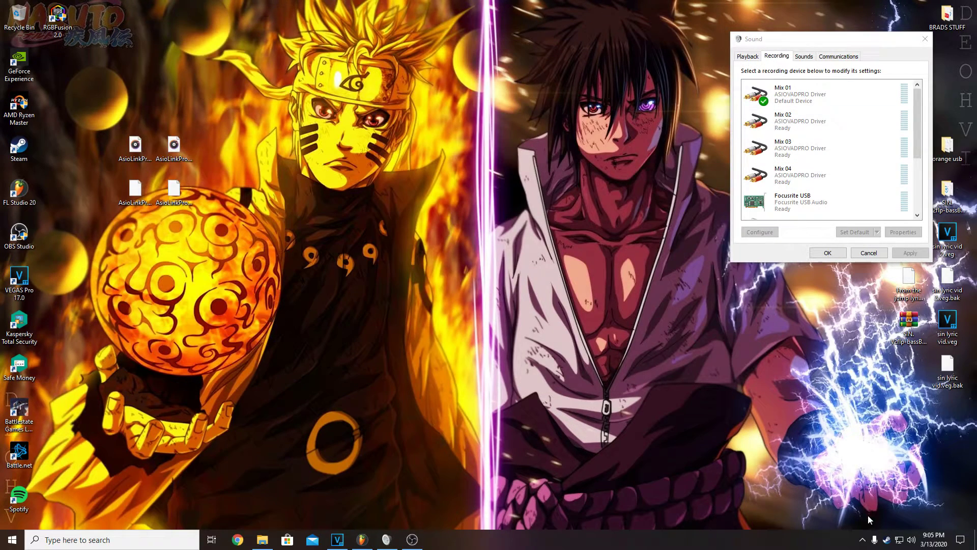
# Step: Quit Discord from the tray and relaunch it by searching 'discord' in Start
pyautogui.click(863, 540)
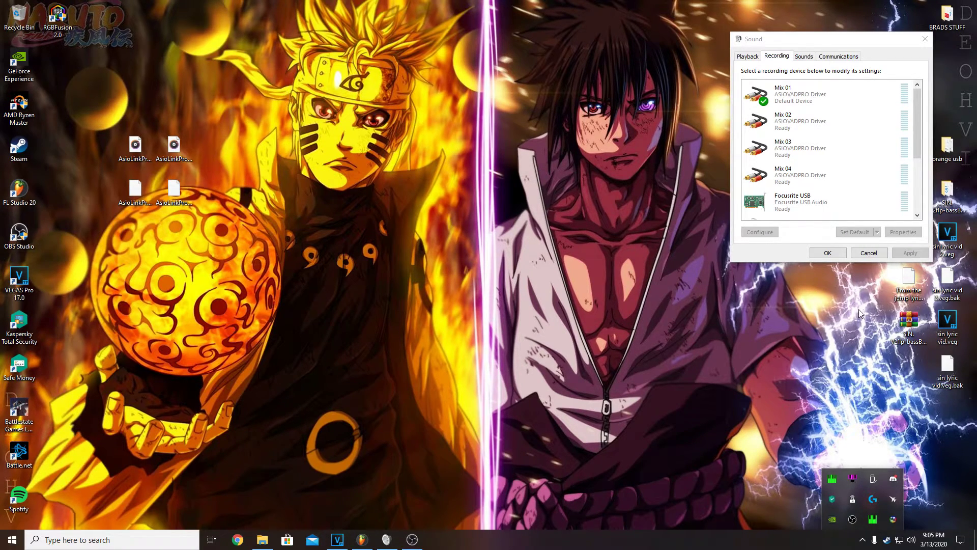
pyautogui.rightClick(893, 478)
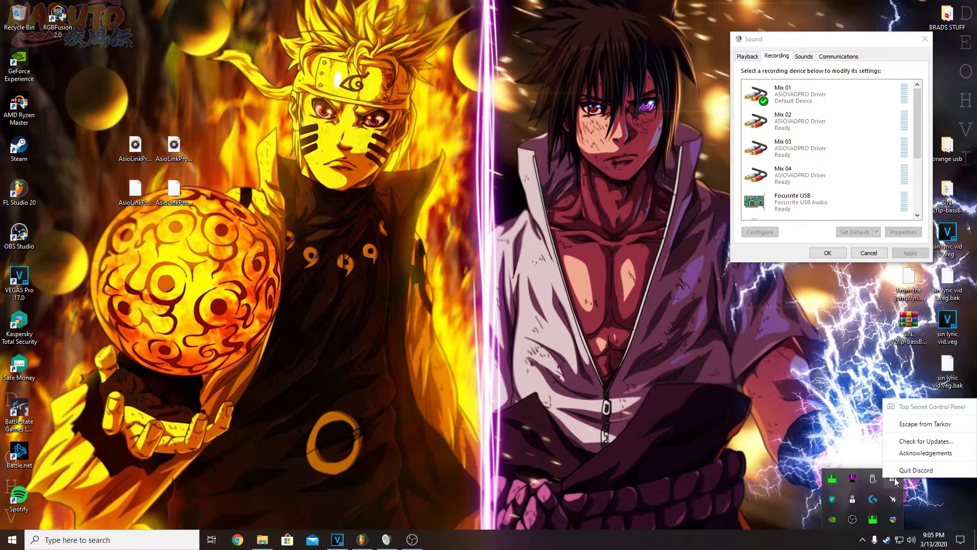
pyautogui.click(906, 472)
pyautogui.click(12, 540)
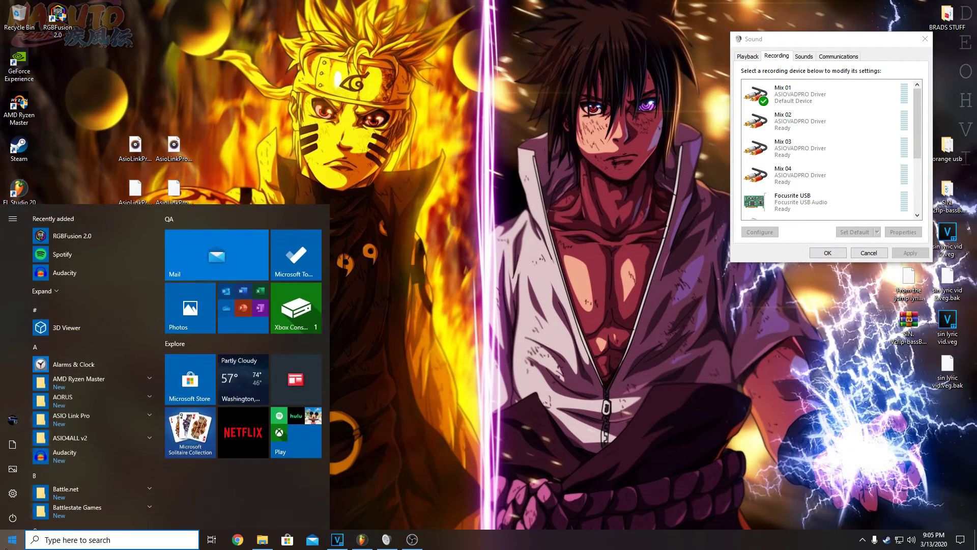
pyautogui.write('discord')
pyautogui.click(86, 253)
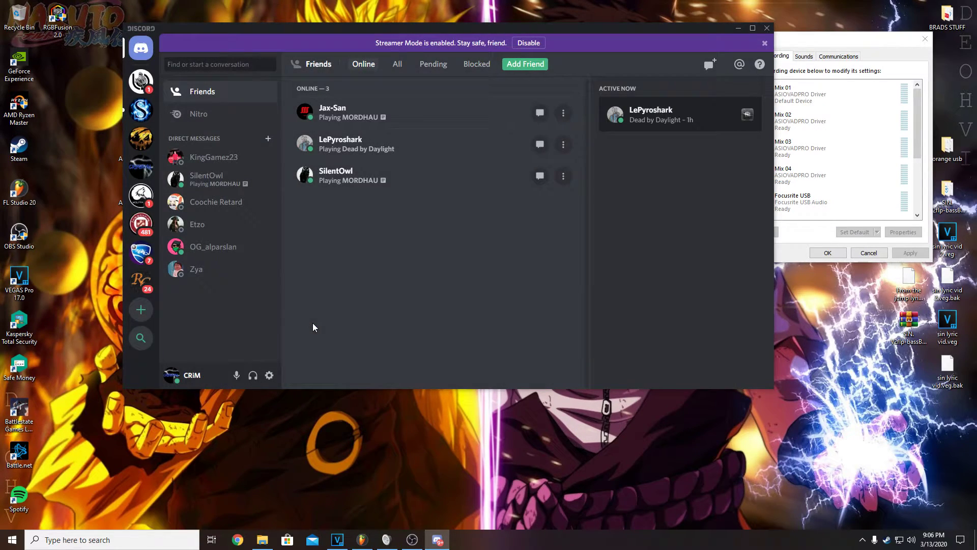
# Step: Verify Voice & Video still uses Mix 02 input and Speakers 03 output, then minimise Discord
pyautogui.click(269, 375)
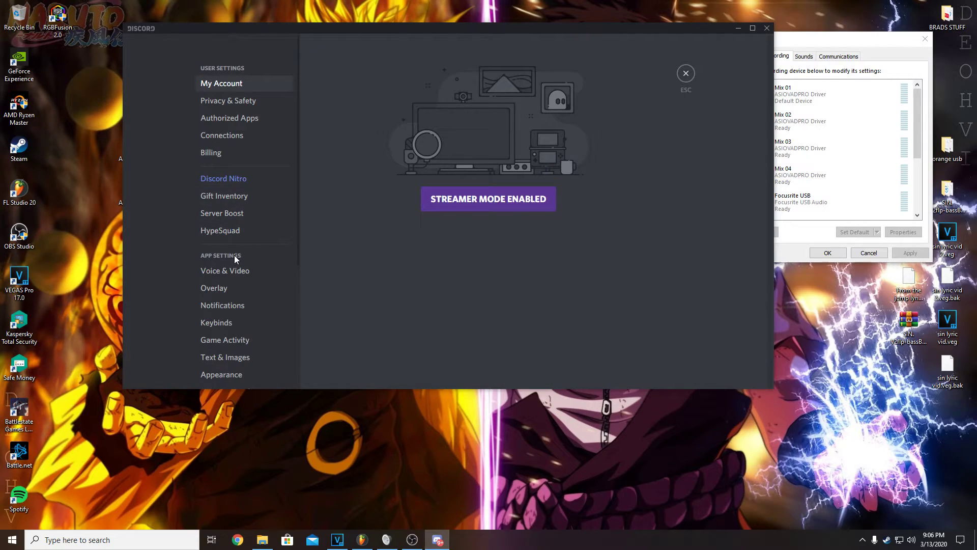
pyautogui.click(247, 270)
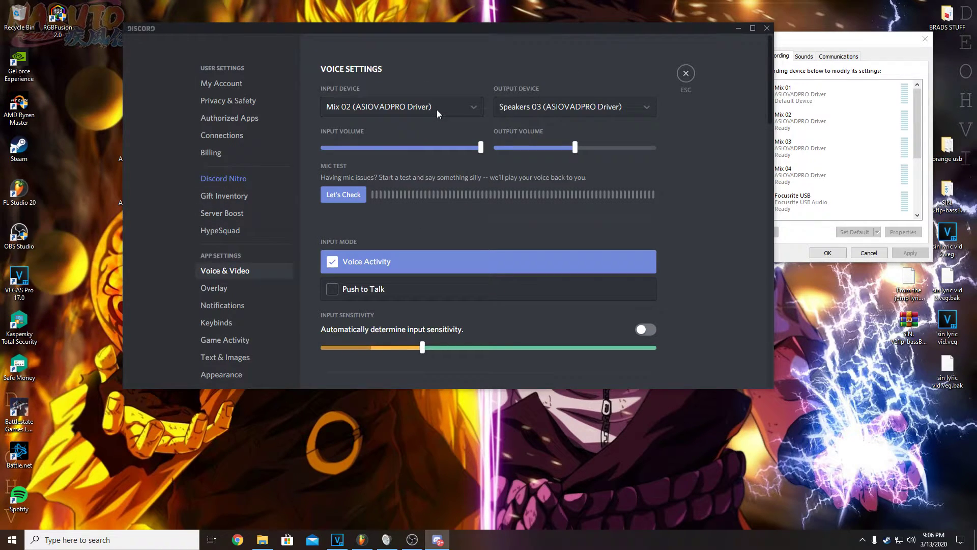
pyautogui.click(685, 77)
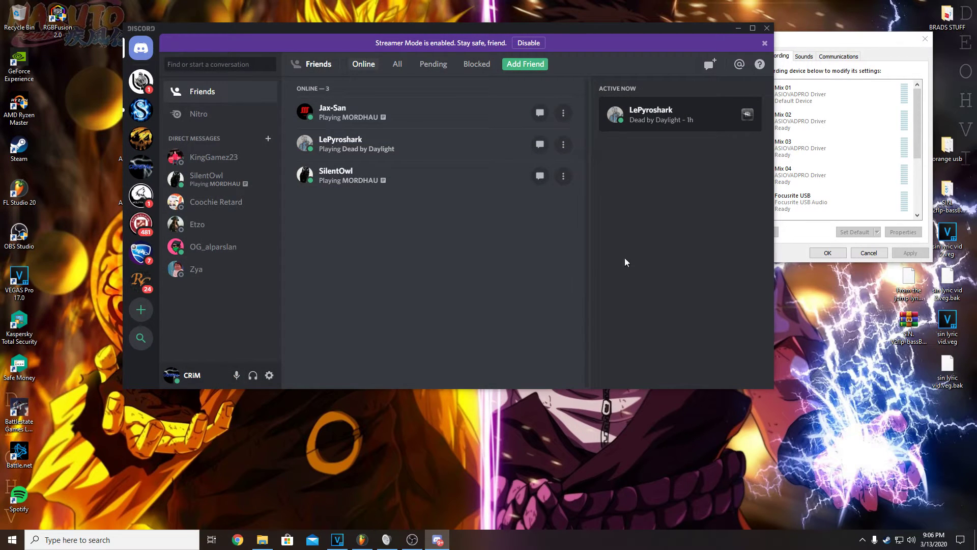
pyautogui.click(739, 28)
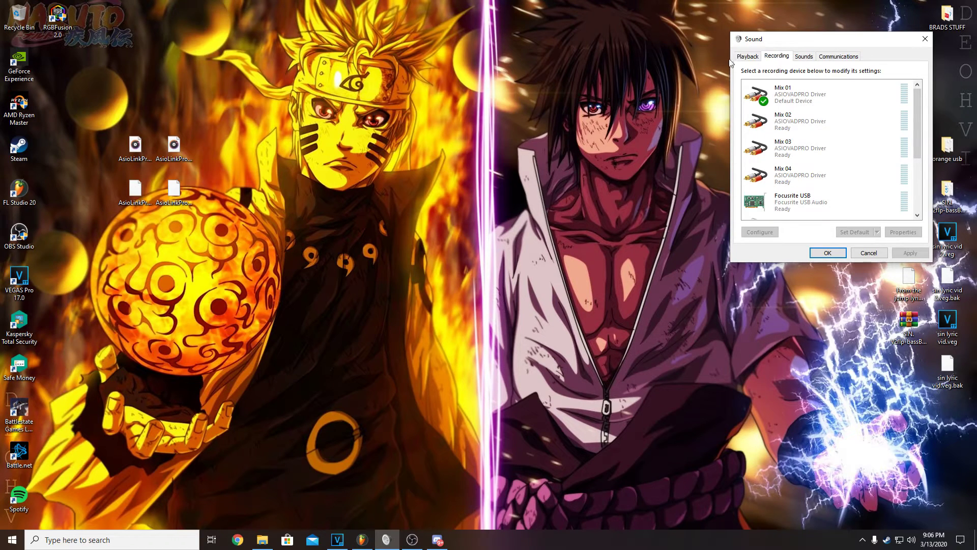
# Step: Review OBS audio settings: Speakers 01 as desktop audio, Mix 02 and Mix 03 as mic inputs
pyautogui.click(413, 539)
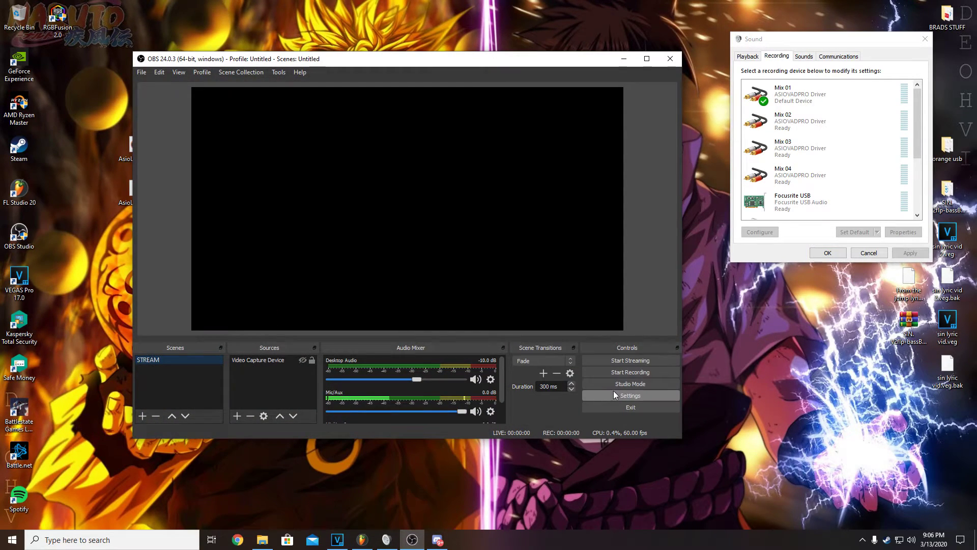
pyautogui.click(617, 394)
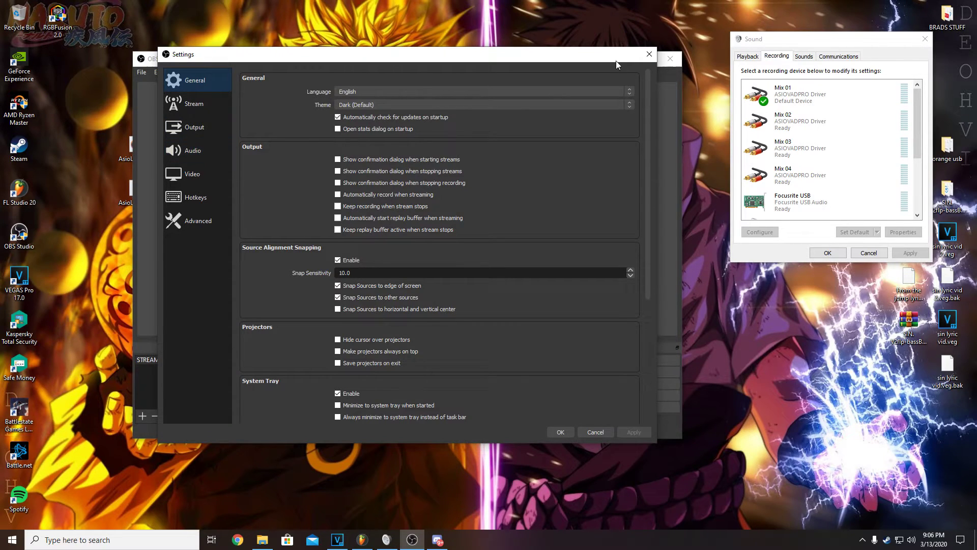
pyautogui.click(649, 54)
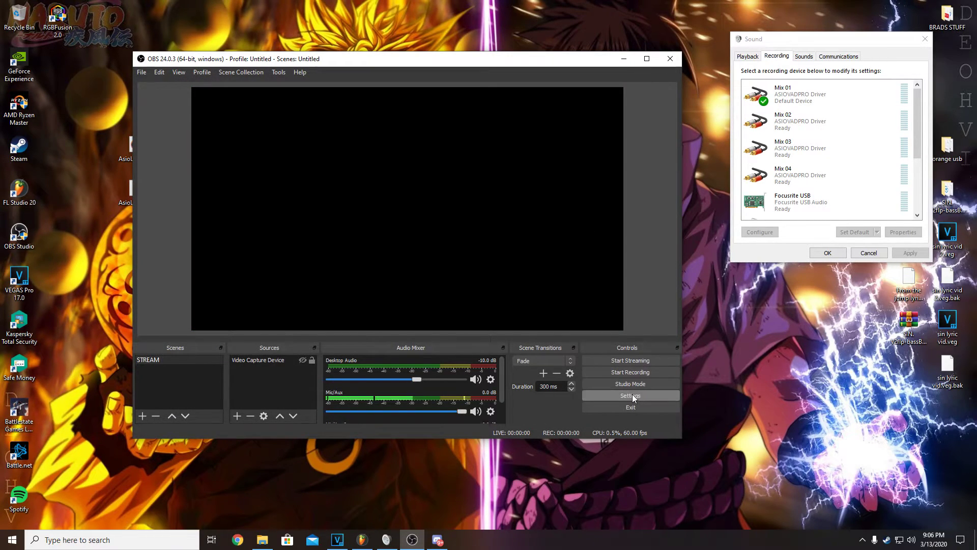
pyautogui.click(633, 397)
pyautogui.click(198, 170)
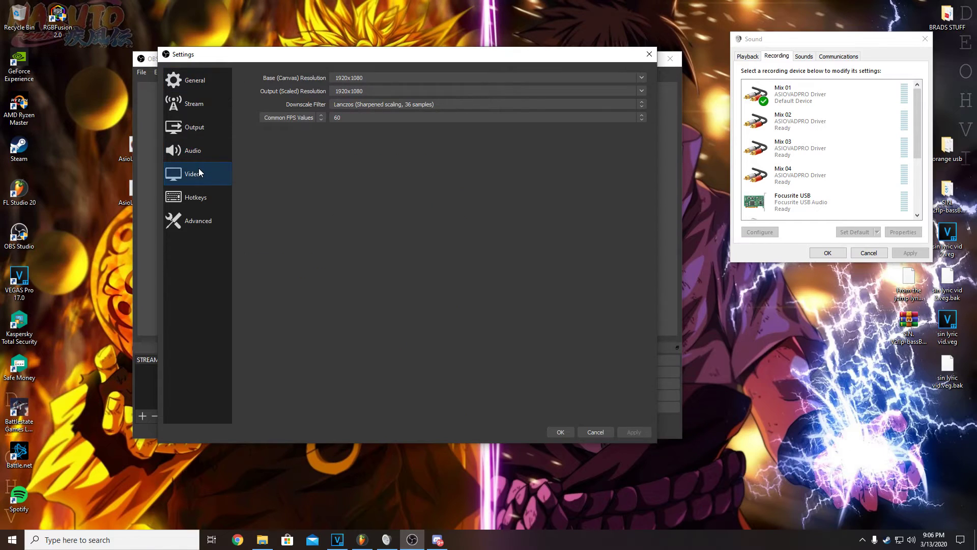
pyautogui.click(202, 157)
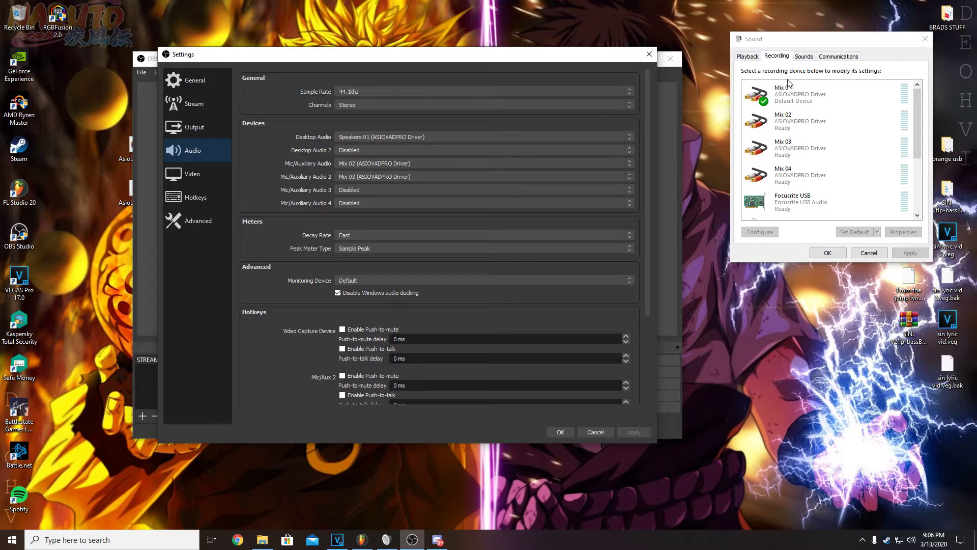
# Step: View the playback and Mix 01–04 recording devices in the Sound dialog, then bring FL Studio forward
pyautogui.click(748, 56)
pyautogui.scroll(-3, 758, 86)
pyautogui.scroll(-1, 761, 117)
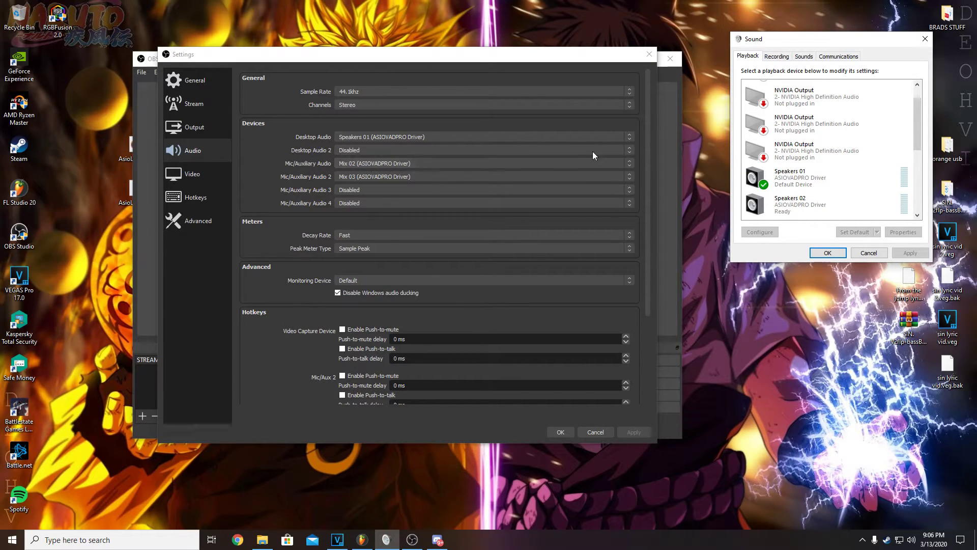
pyautogui.click(787, 61)
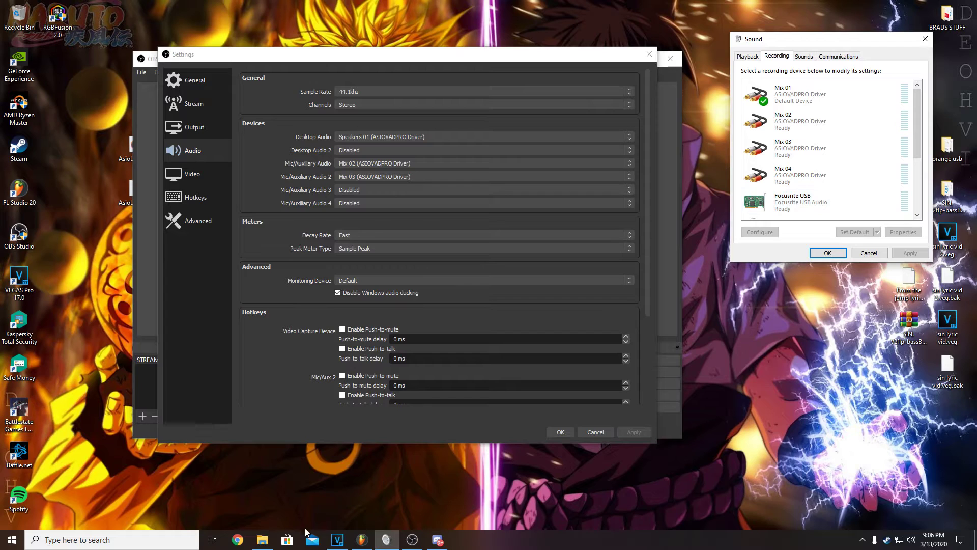
pyautogui.click(362, 539)
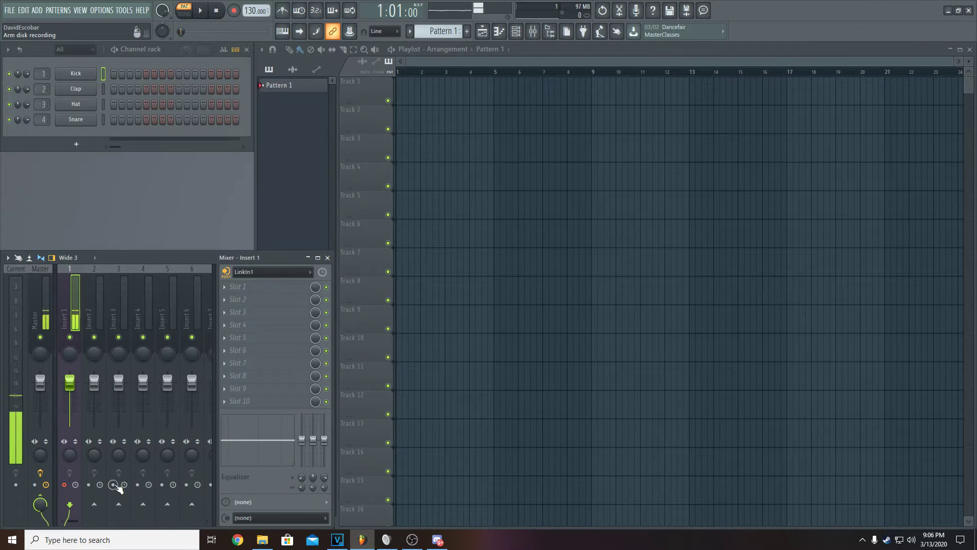
# Step: Mute and unmute the mic's Insert 1 channel while checking the Windows sound panel
pyautogui.click(70, 338)
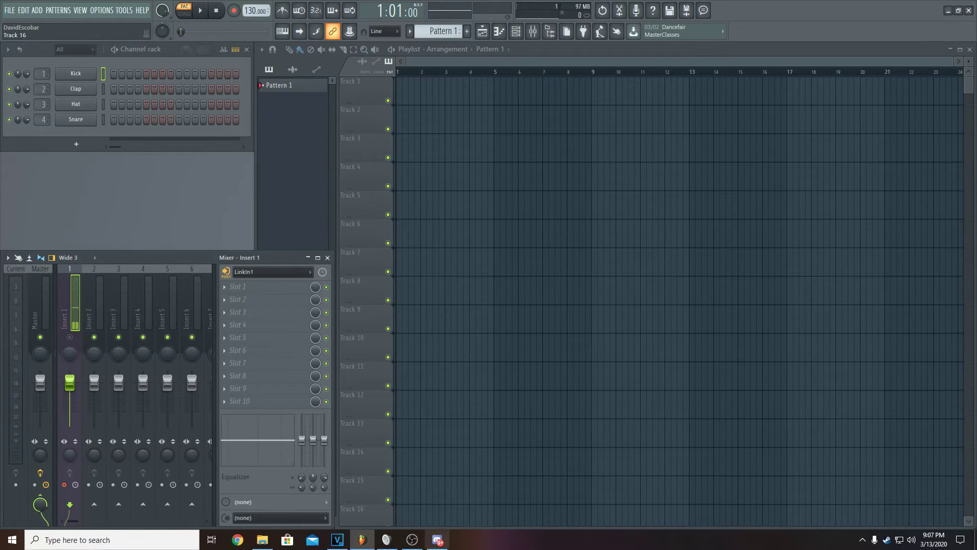
pyautogui.click(387, 540)
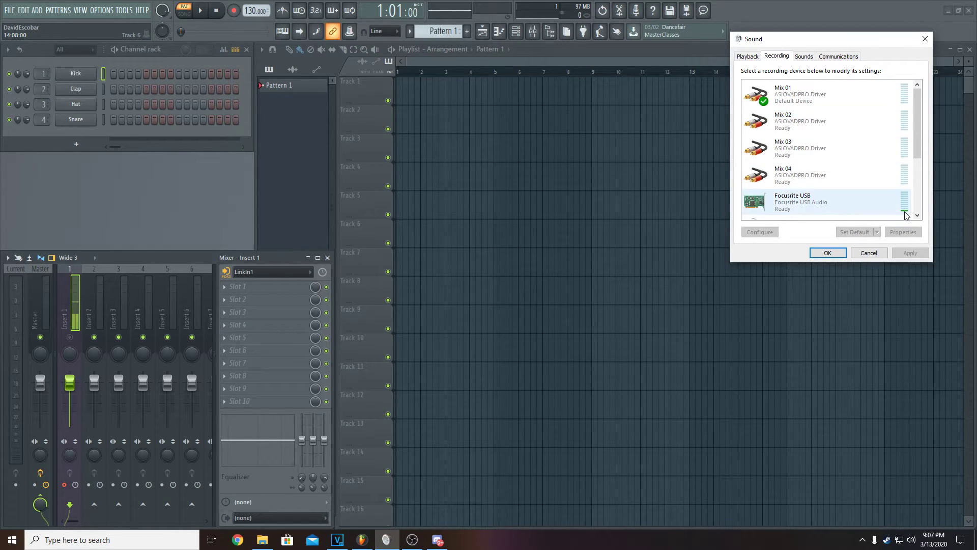
pyautogui.click(70, 337)
pyautogui.click(392, 546)
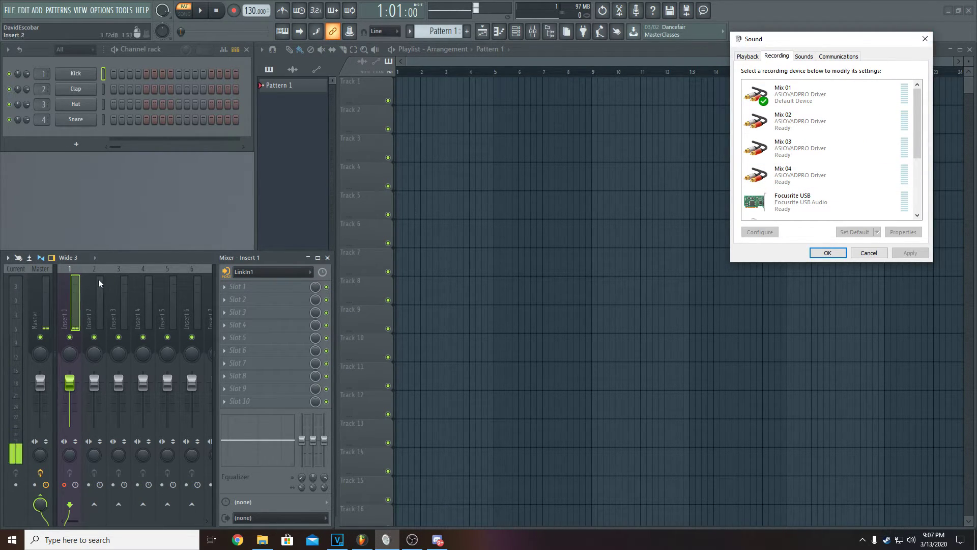
# Step: Load Auto-Tune into Insert 1's first slot and move Transpose to -12, then 4
pyautogui.click(76, 317)
pyautogui.click(225, 286)
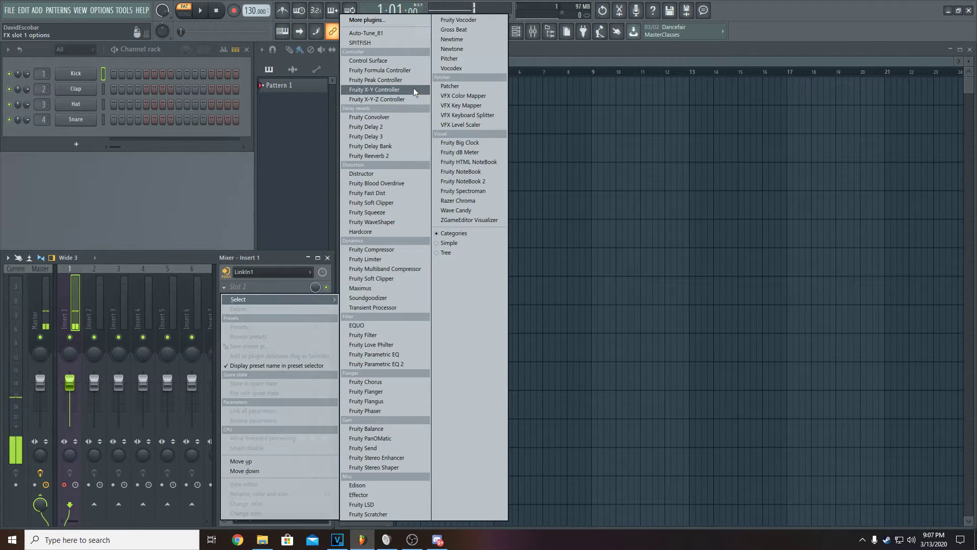
pyautogui.click(378, 33)
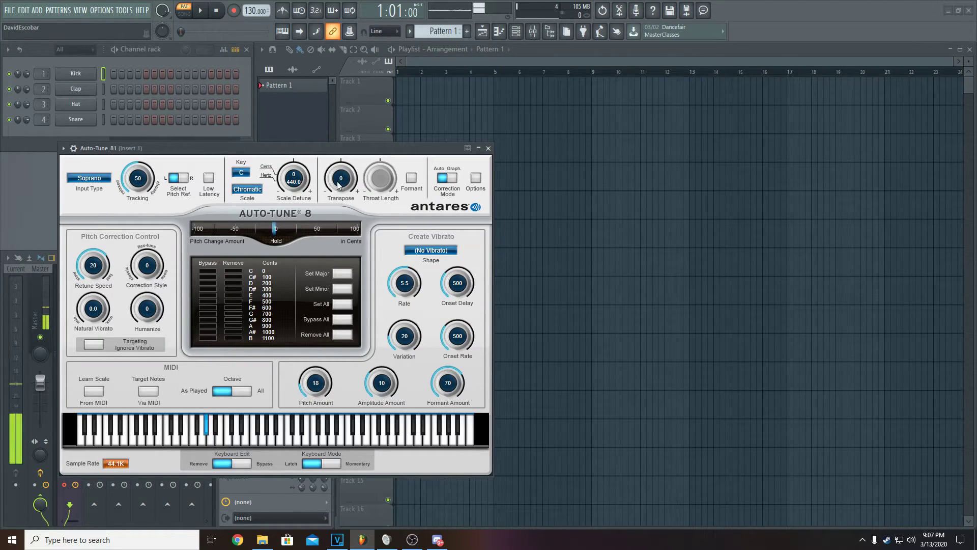
pyautogui.moveTo(326, 187); pyautogui.dragTo(336, 240)
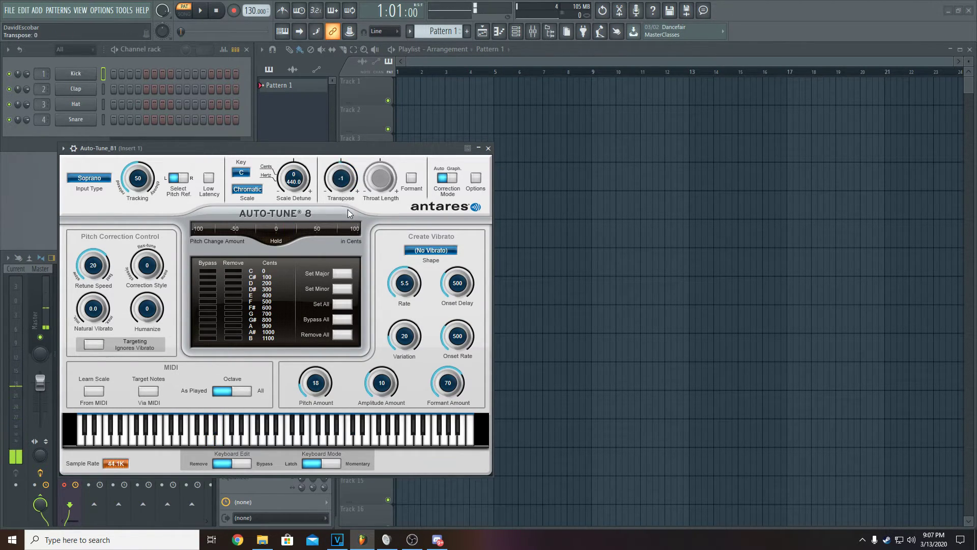
pyautogui.moveTo(374, 286); pyautogui.dragTo(363, 206)
# Step: Close Auto-Tune and delete it from Insert 1's first slot
pyautogui.click(479, 149)
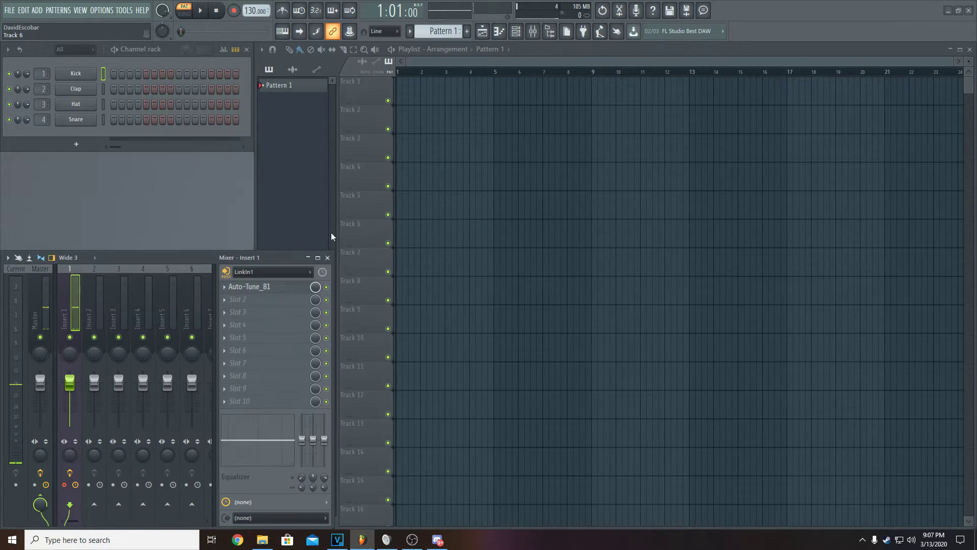
pyautogui.rightClick(239, 287)
pyautogui.click(239, 310)
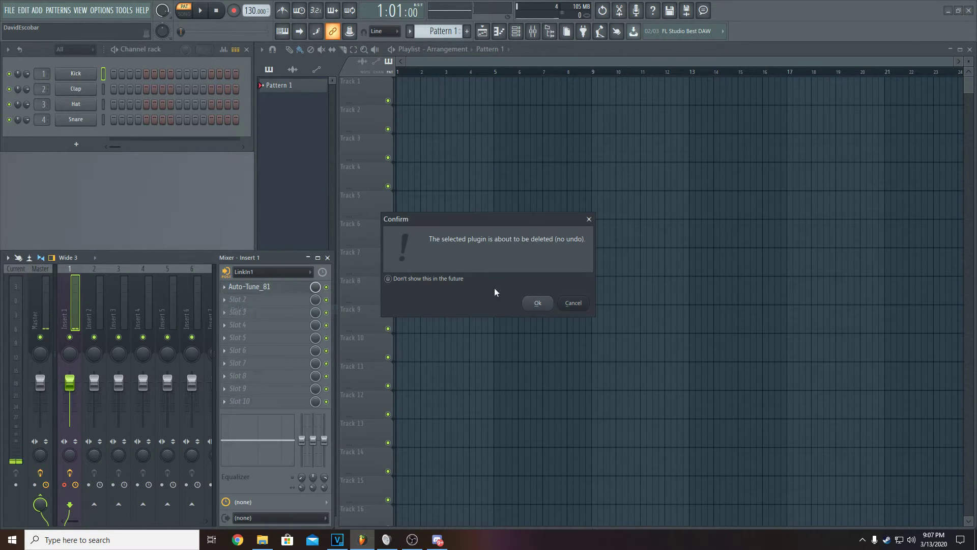
pyautogui.click(535, 303)
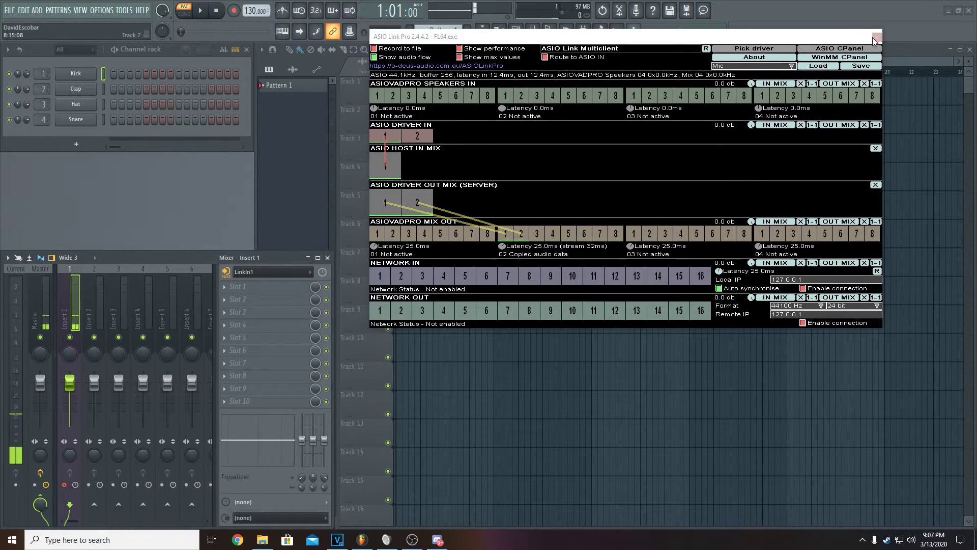
# Step: Close the FL Studio and ASIO Link Pro routing windows and minimize FL Studio
pyautogui.click(547, 298)
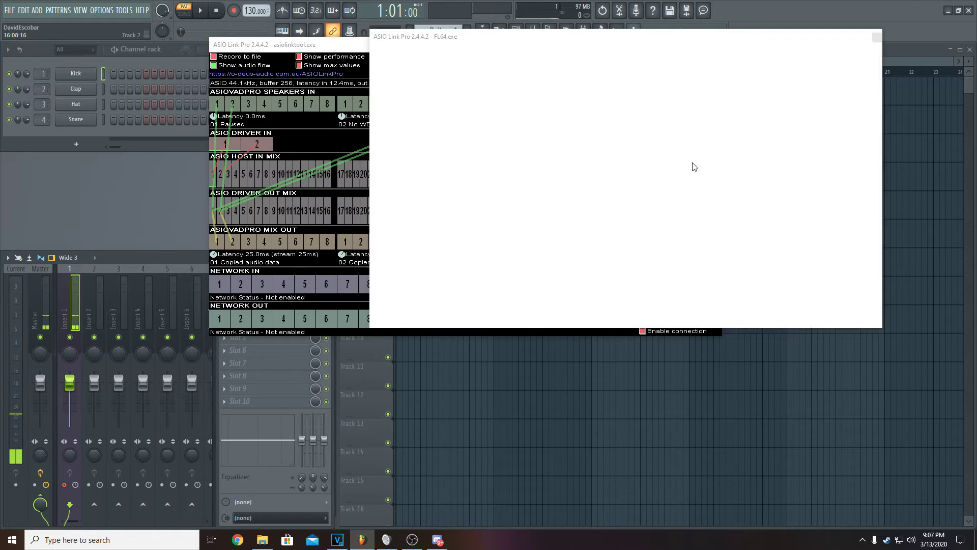
pyautogui.click(876, 39)
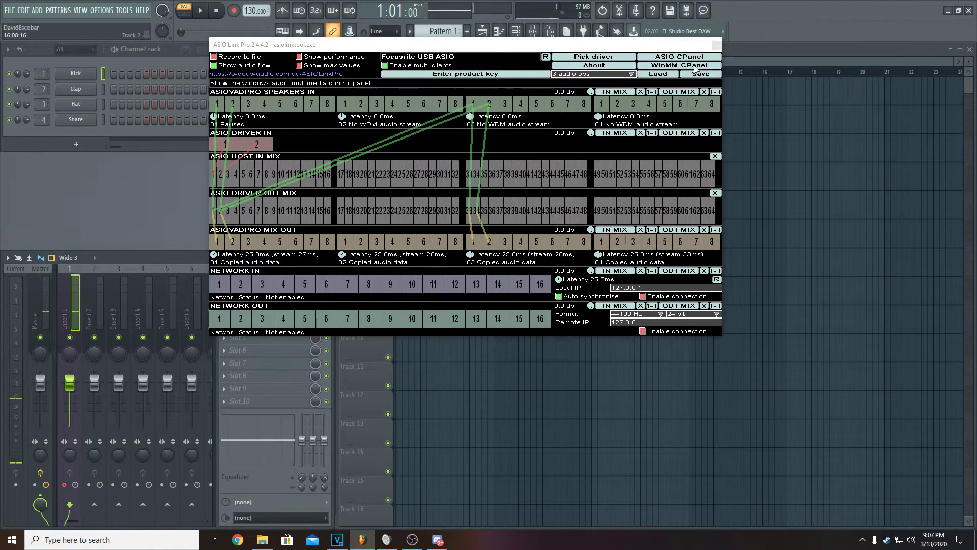
pyautogui.click(722, 37)
pyautogui.click(948, 10)
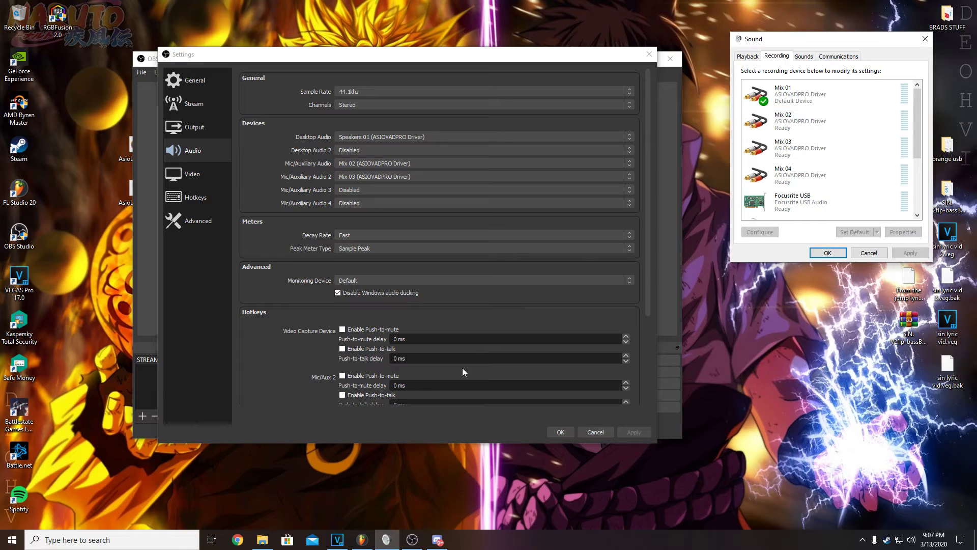
# Step: Check Discord and close it, then cancel OBS Settings to return to the main window
pyautogui.click(437, 540)
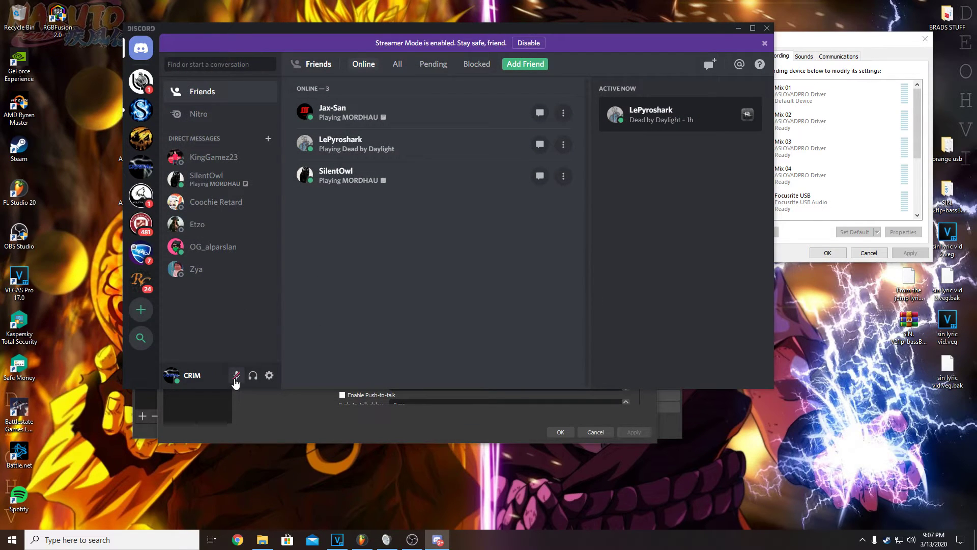
pyautogui.click(768, 28)
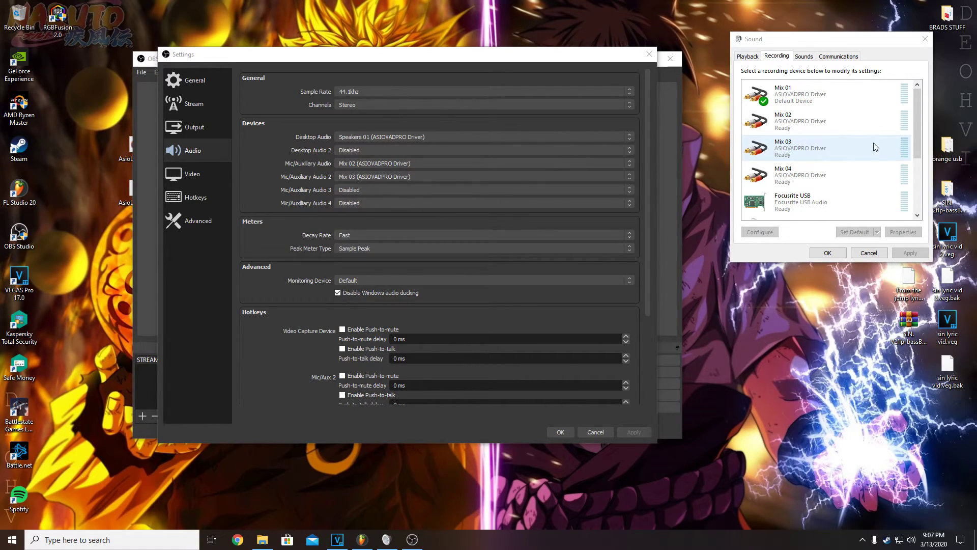
pyautogui.click(596, 432)
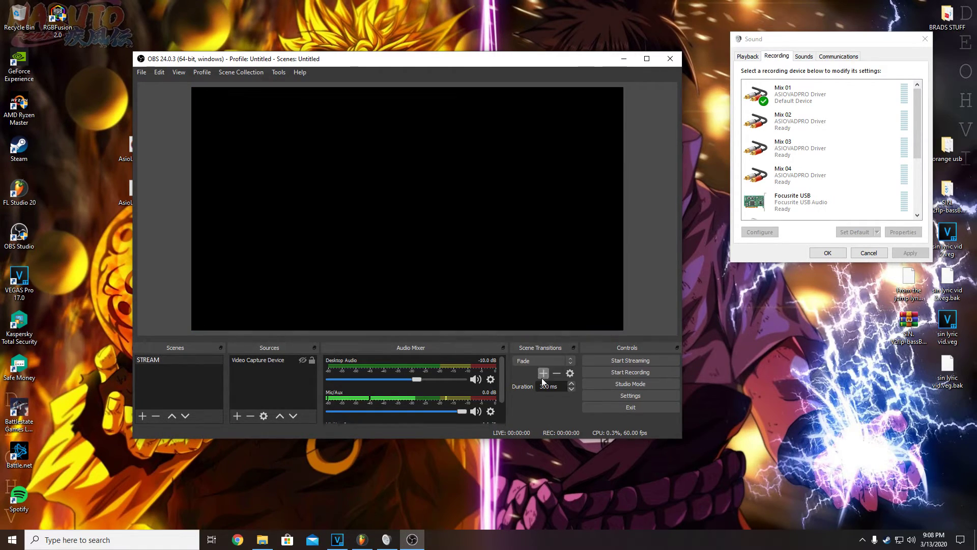
pyautogui.click(633, 396)
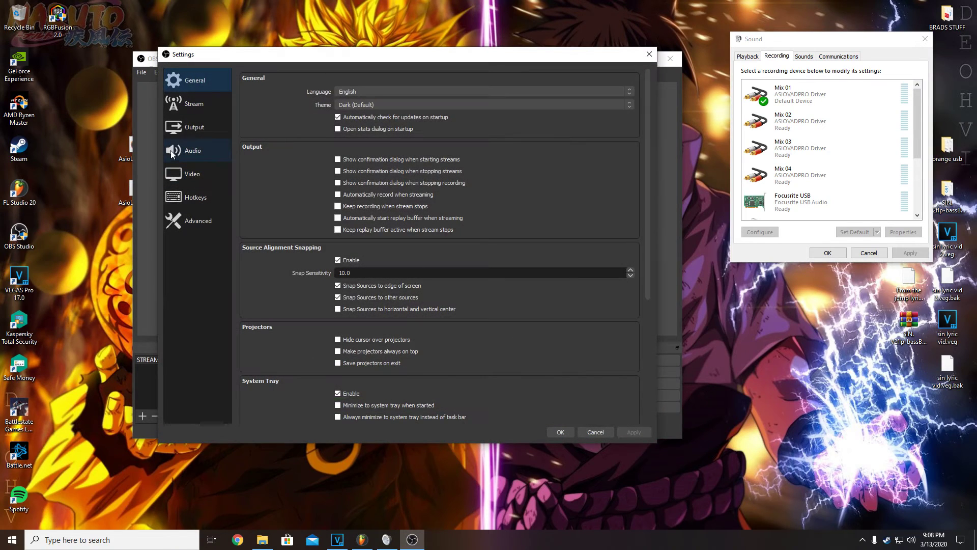
pyautogui.click(188, 127)
pyautogui.click(288, 97)
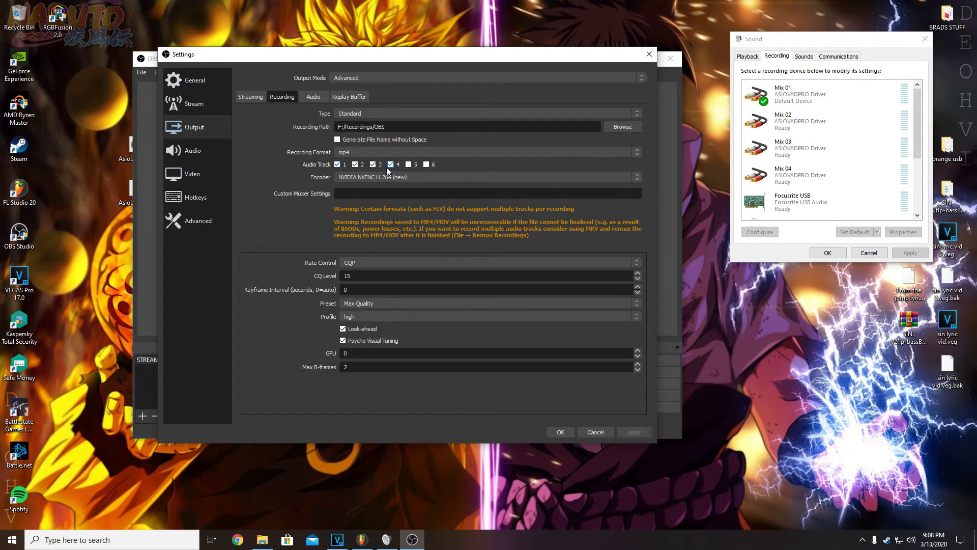
pyautogui.click(595, 432)
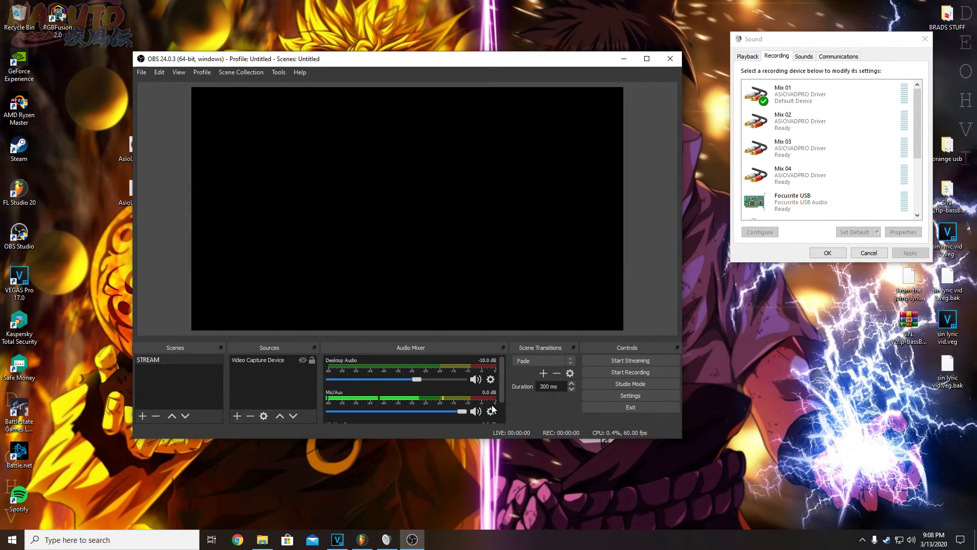
pyautogui.click(493, 409)
# Step: Put Desktop Audio on track 1 and move Mic/Aux to track 3, clearing track 2
pyautogui.click(523, 516)
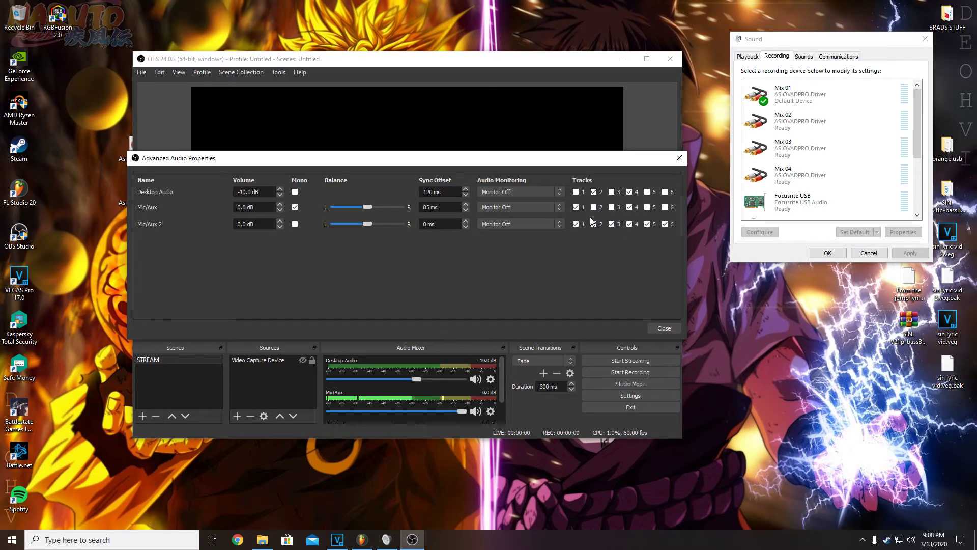
pyautogui.click(576, 192)
pyautogui.click(594, 207)
pyautogui.click(595, 224)
pyautogui.click(612, 207)
# Step: Give Mic/Aux 2 track 4 only, removing track 4 from Desktop Audio and Mic/Aux
pyautogui.click(612, 224)
pyautogui.click(630, 224)
pyautogui.click(629, 208)
pyautogui.click(629, 192)
pyautogui.click(630, 224)
pyautogui.click(665, 224)
pyautogui.click(647, 224)
pyautogui.click(662, 326)
# Step: Confirm the recording output uses Audio Tracks 1–4 and save the OBS settings with OK
pyautogui.click(608, 395)
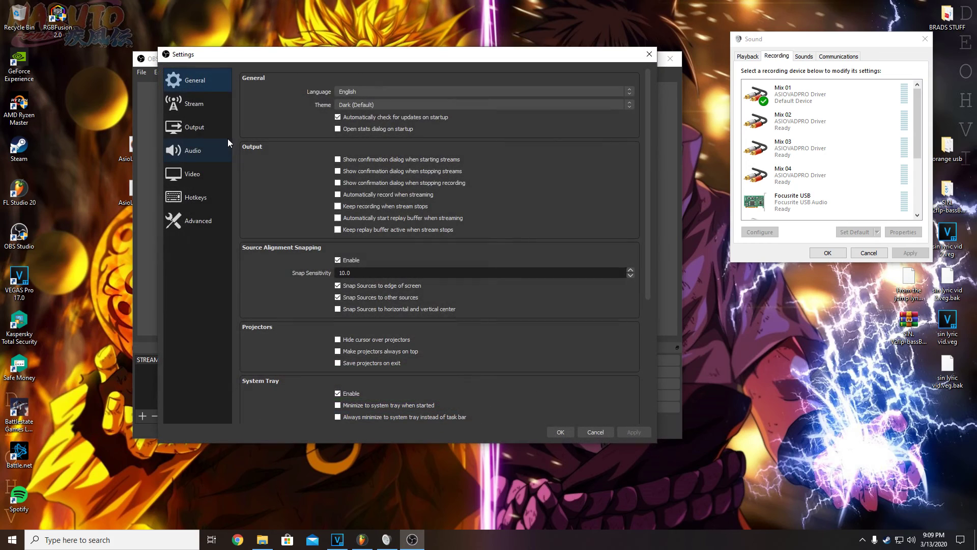
pyautogui.click(208, 131)
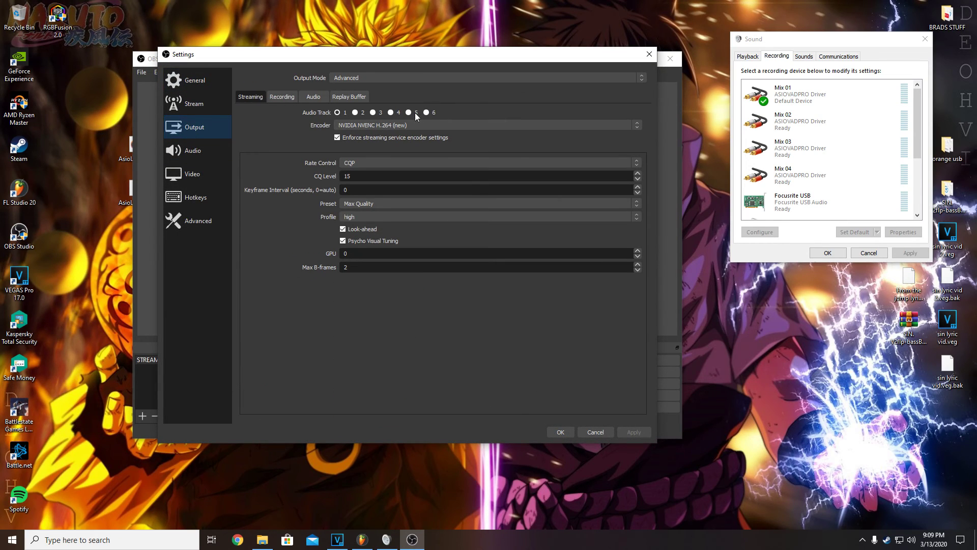
pyautogui.click(290, 97)
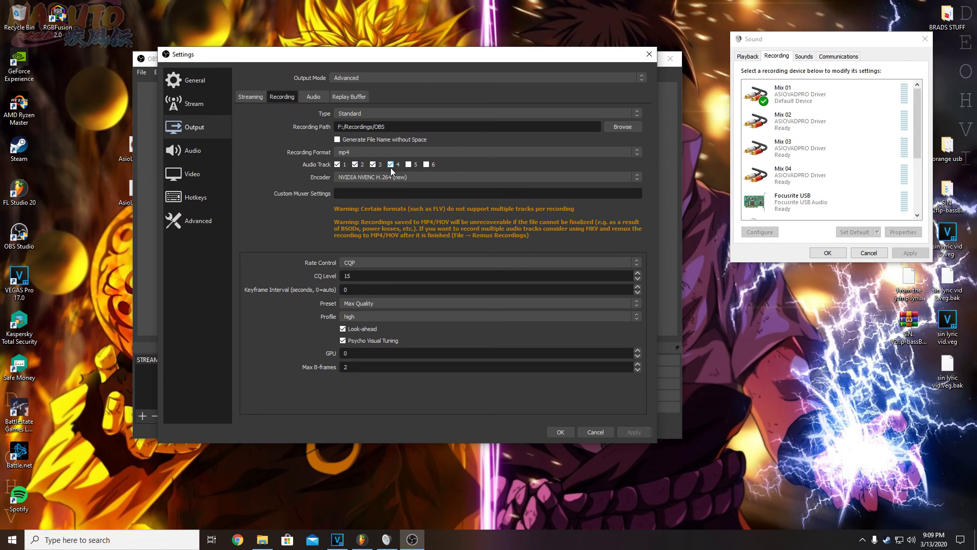
pyautogui.click(559, 435)
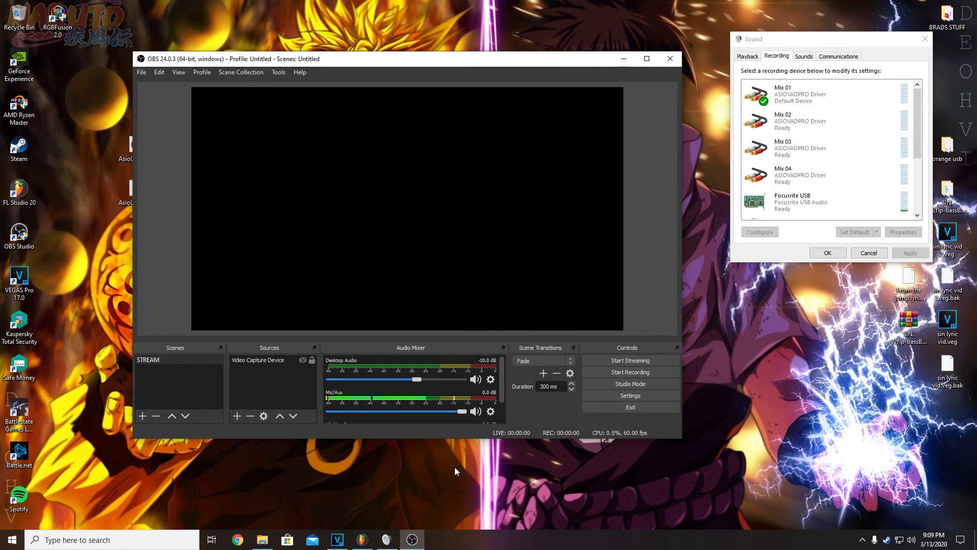
pyautogui.moveTo(360, 539)
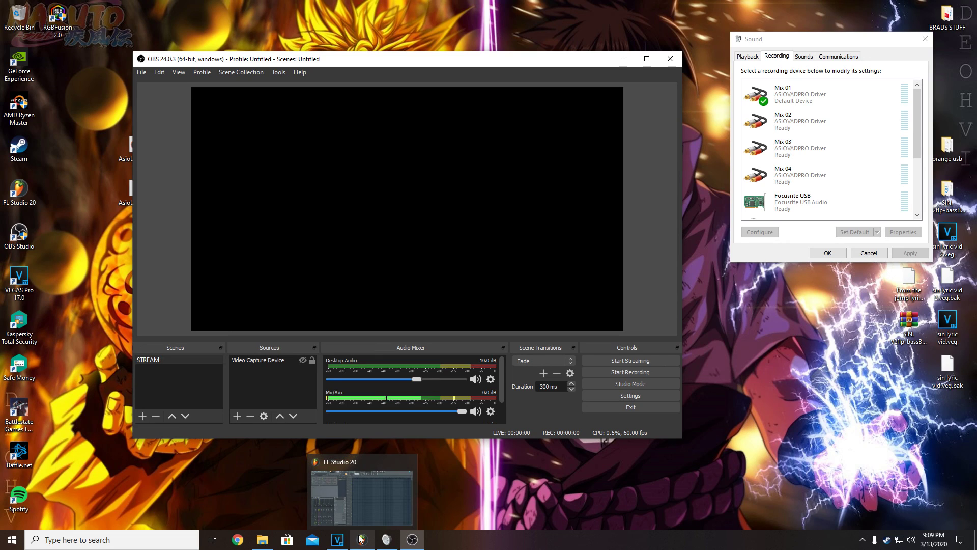